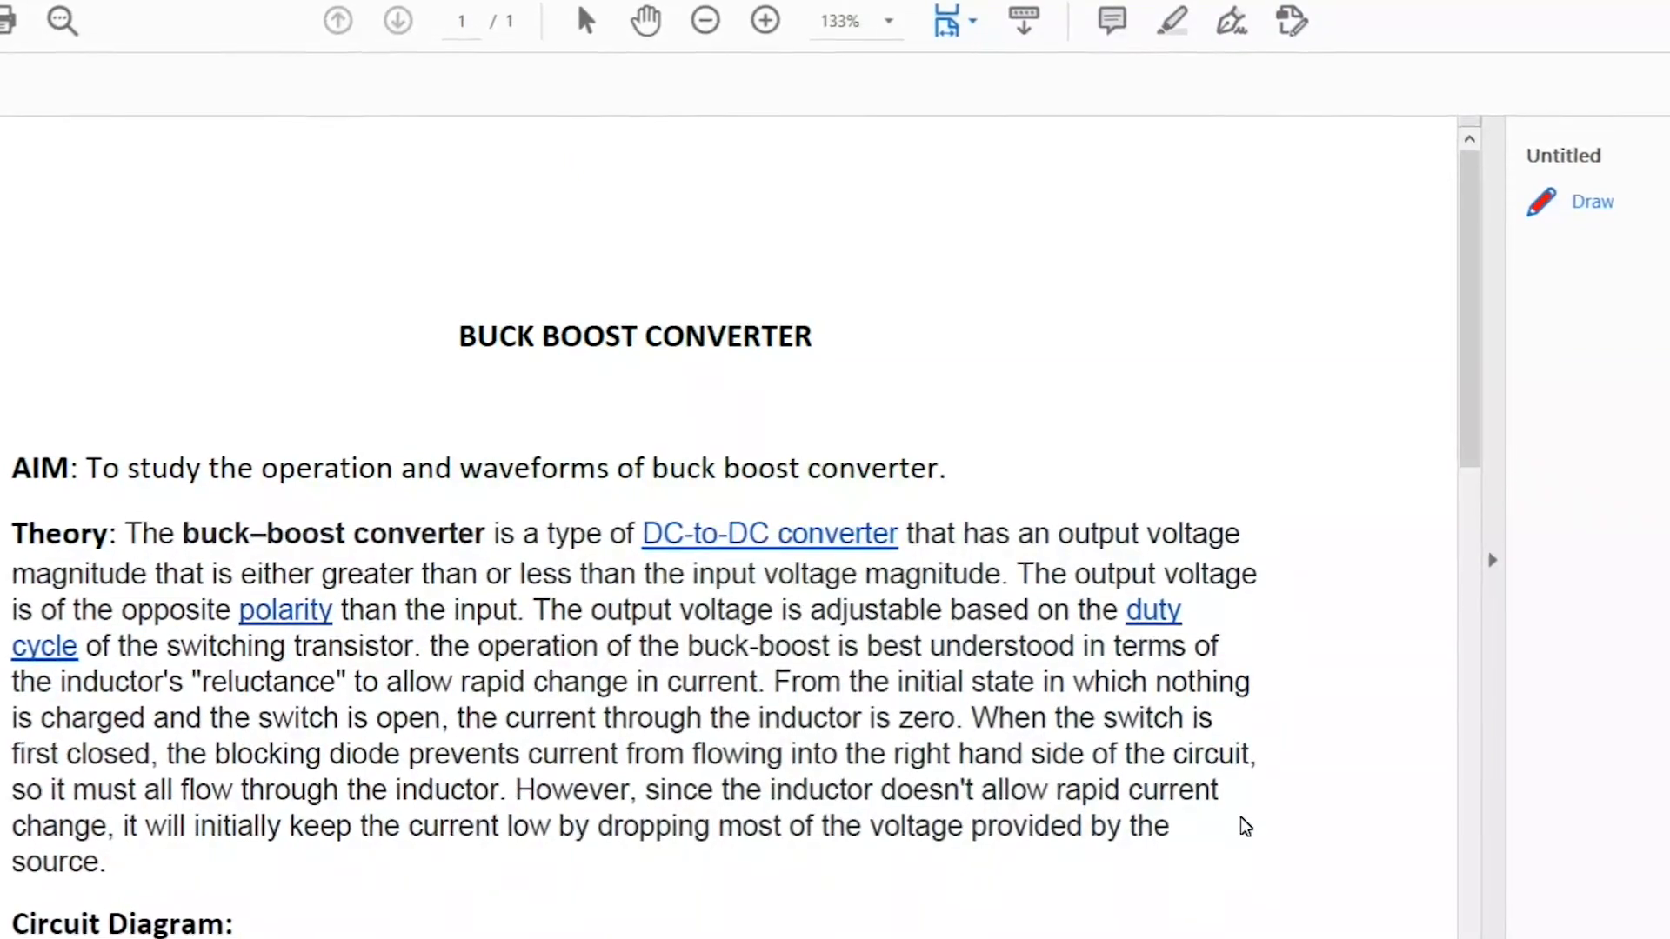
# - Go to the circuit diagram in the buck boost converter document
pyautogui.scroll(-5, 1240, 816)
pyautogui.scroll(-6, 1242, 817)
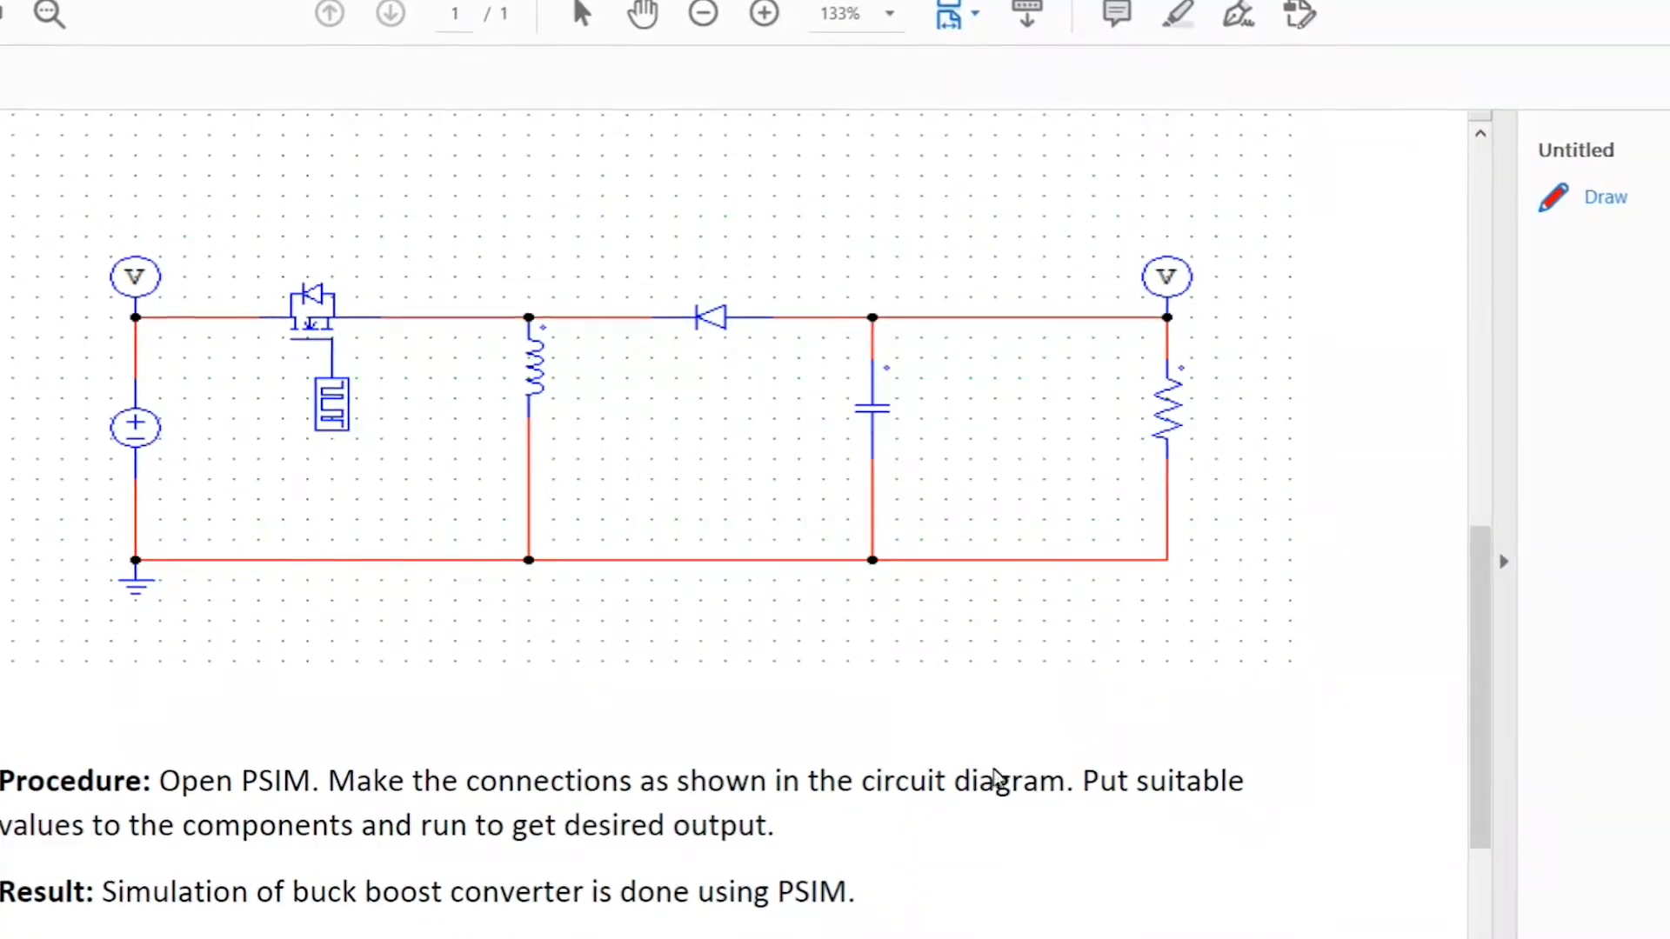
pyautogui.scroll(1, 739, 762)
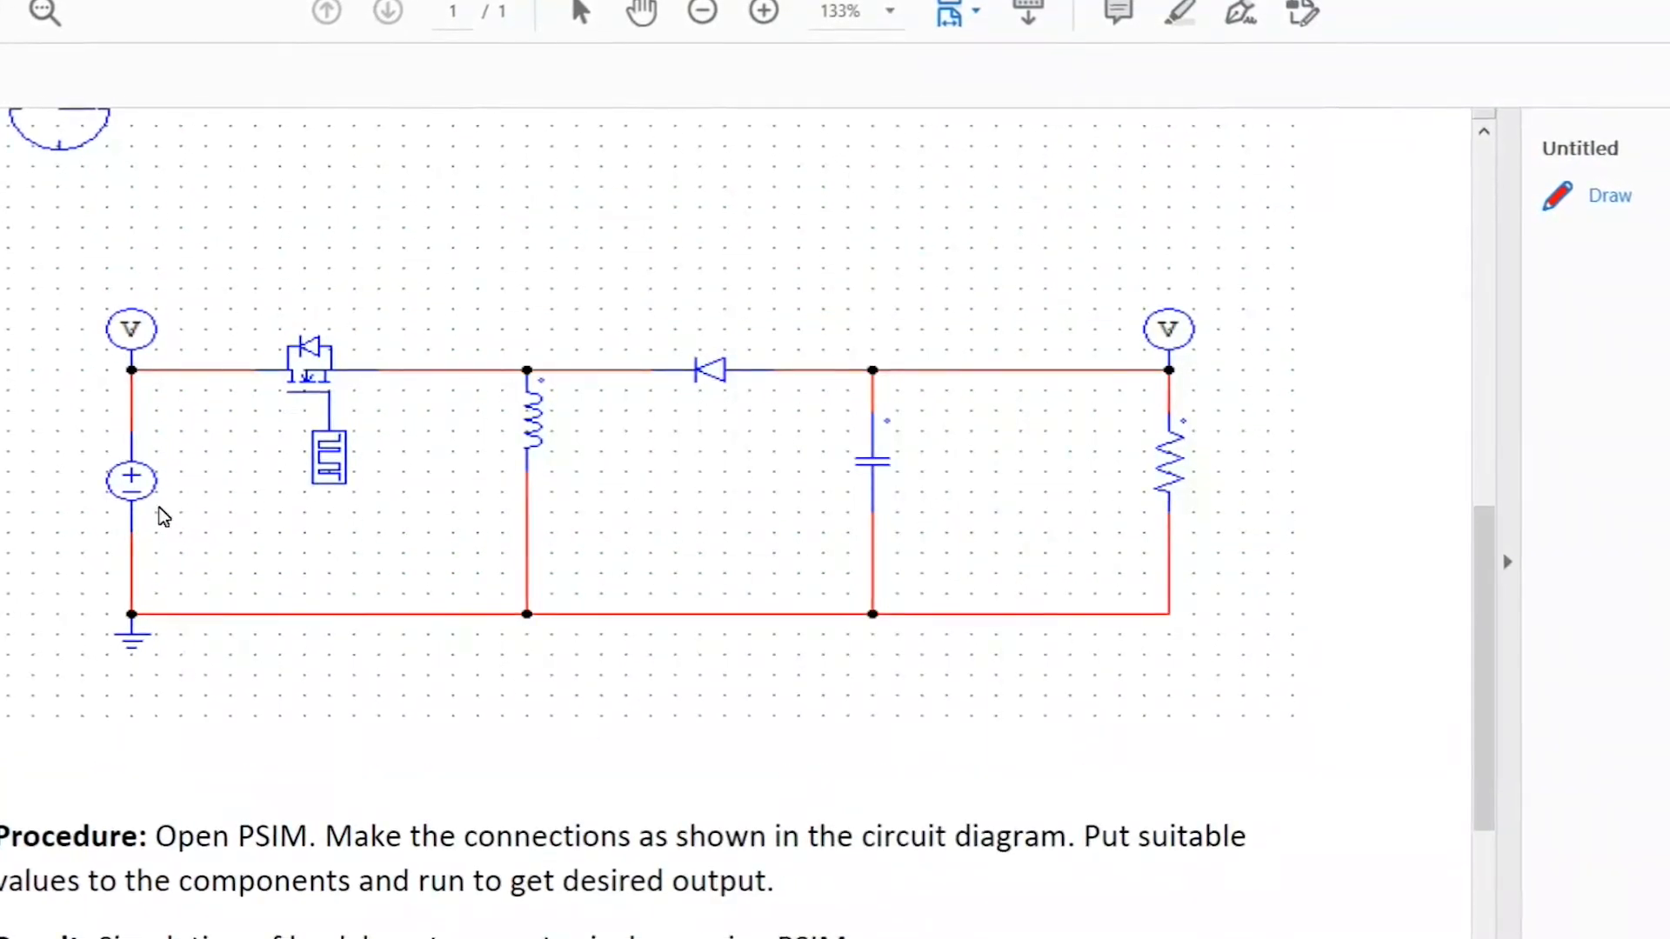
pyautogui.scroll(1, 204, 574)
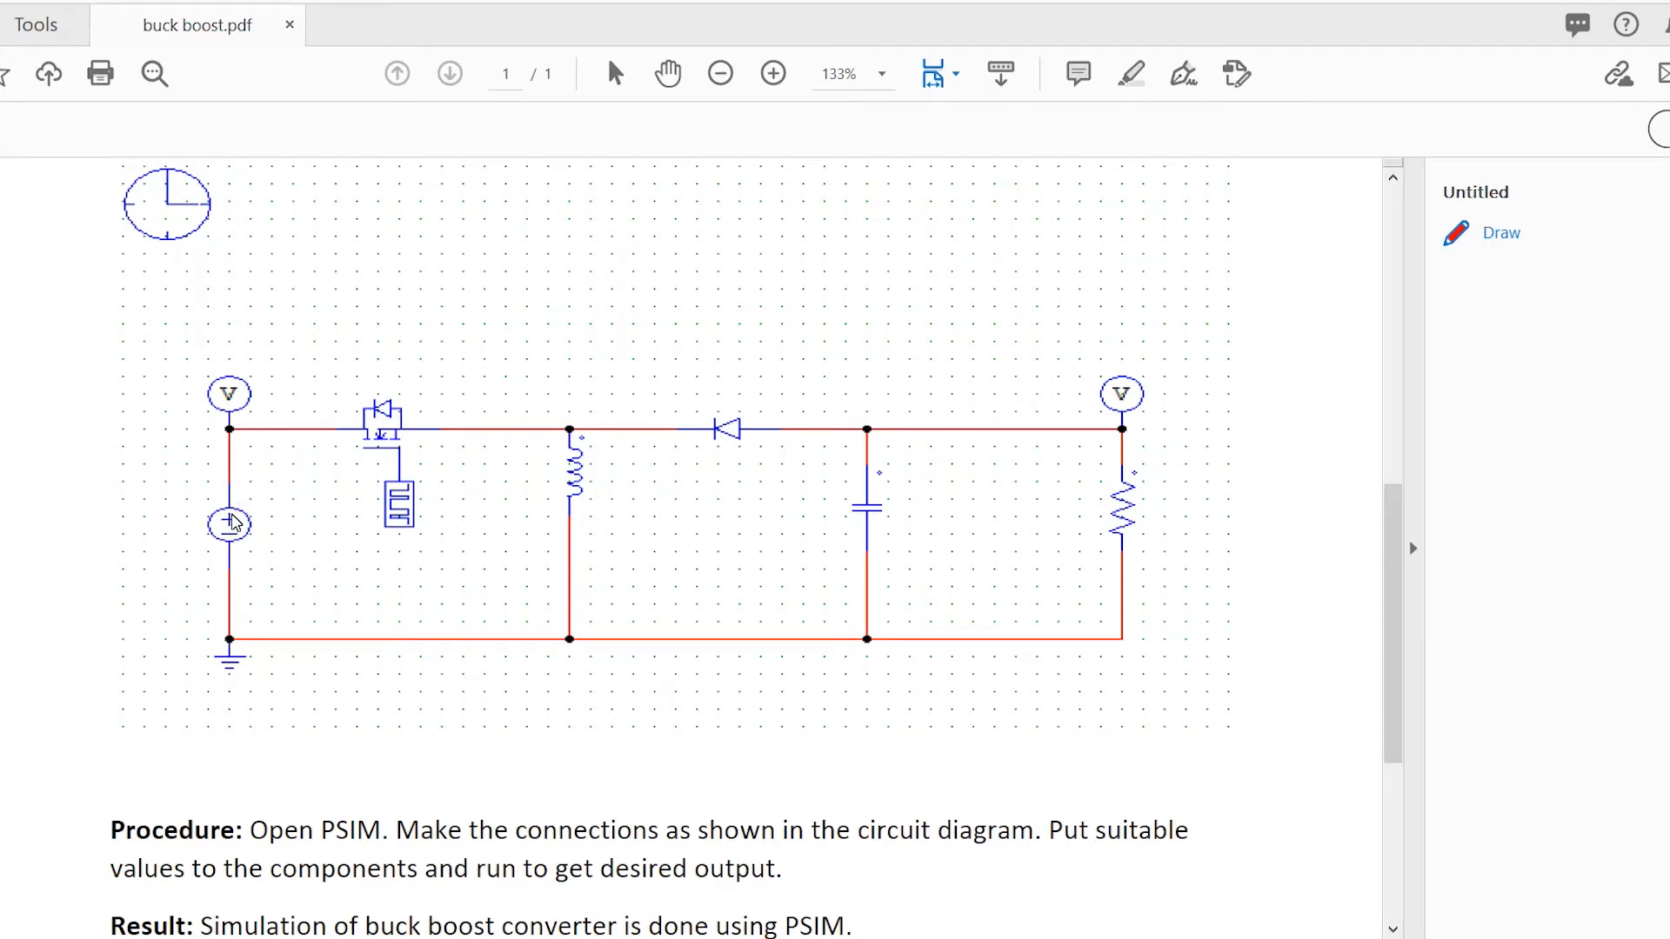
# - Draw the current loop from the source through the MOSFET and inductor back to the source, marking the inductor plus above and minus below
pyautogui.moveTo(239, 494)
pyautogui.mouseDown()
pyautogui.moveTo(240, 447)
pyautogui.moveTo(346, 450)
pyautogui.mouseUp()
pyautogui.moveTo(344, 445)
pyautogui.mouseDown()
pyautogui.moveTo(550, 449)
pyautogui.moveTo(546, 540)
pyautogui.mouseUp()
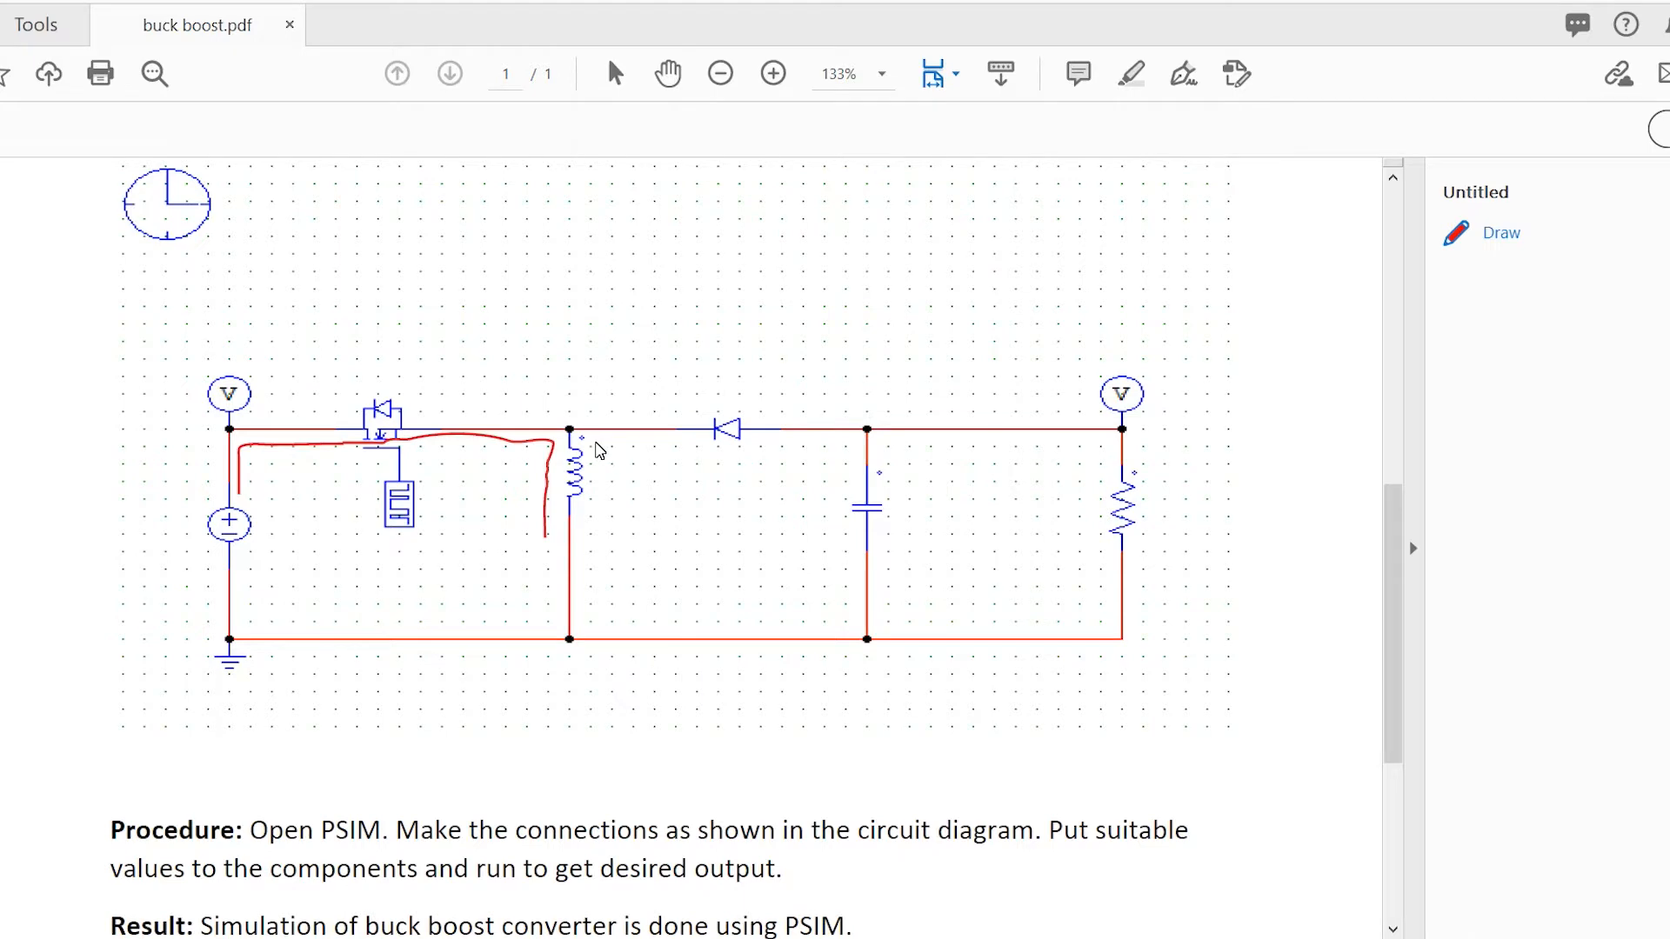
pyautogui.moveTo(596, 439)
pyautogui.mouseDown()
pyautogui.moveTo(594, 459)
pyautogui.moveTo(602, 448)
pyautogui.mouseUp()
pyautogui.moveTo(589, 506)
pyautogui.mouseDown()
pyautogui.moveTo(546, 559)
pyautogui.moveTo(545, 588)
pyautogui.mouseUp()
pyautogui.moveTo(537, 634)
pyautogui.mouseDown()
pyautogui.moveTo(287, 635)
pyautogui.moveTo(292, 616)
pyautogui.mouseUp()
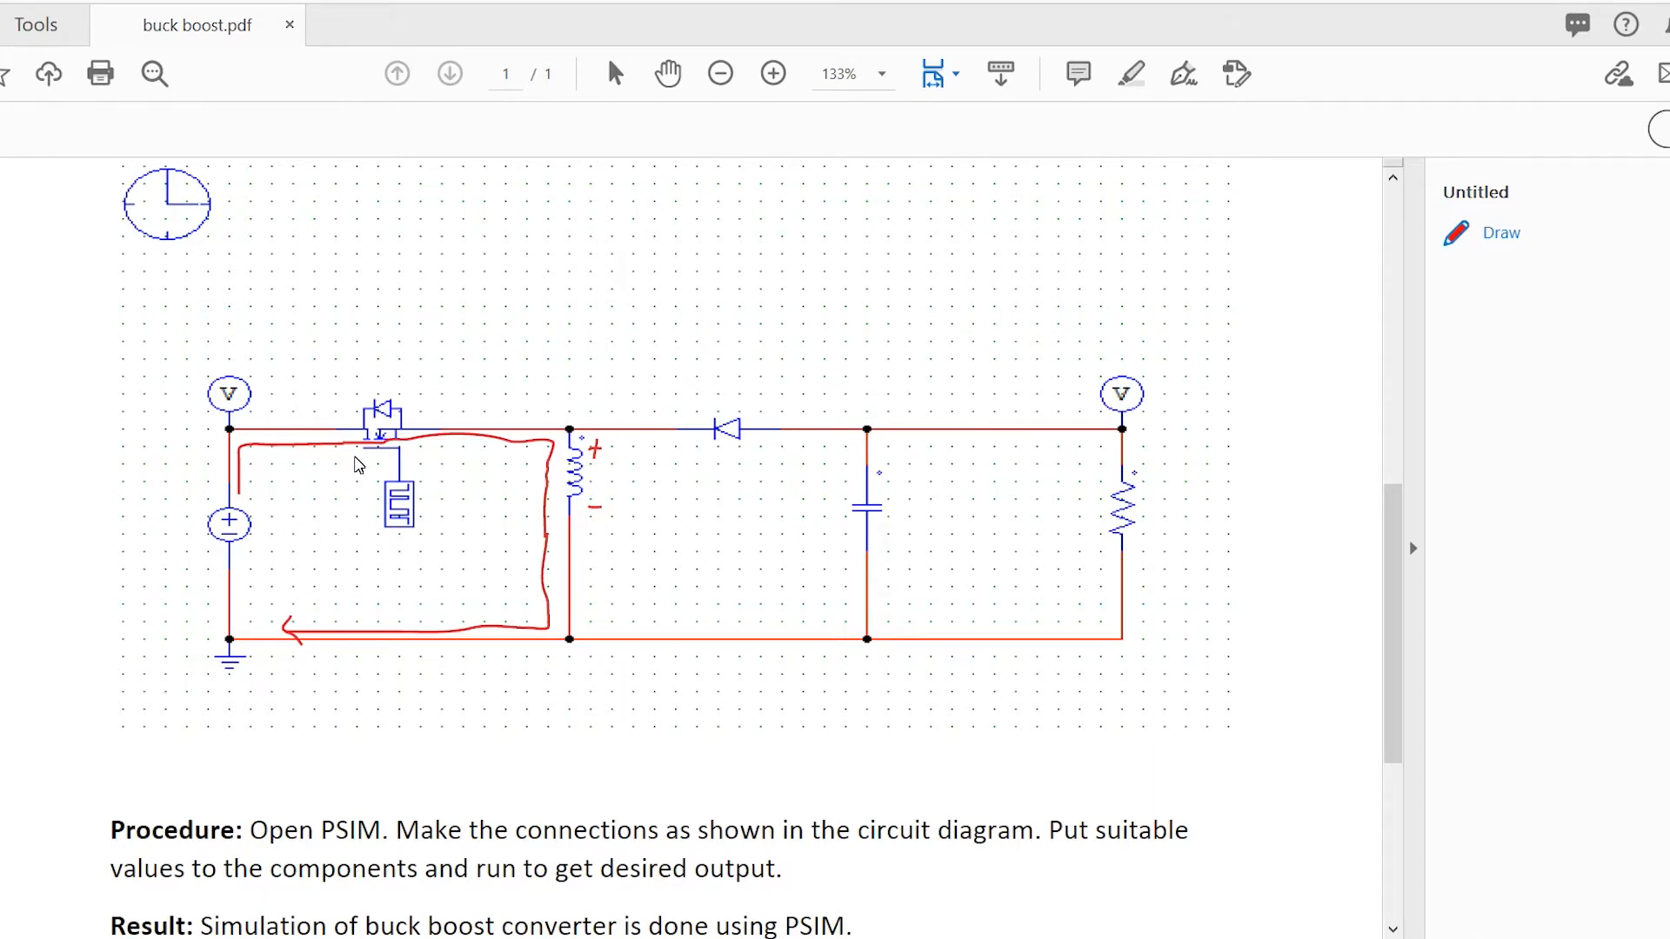
pyautogui.moveTo(372, 452); pyautogui.dragTo(407, 393)
pyautogui.moveTo(387, 400)
pyautogui.mouseDown()
pyautogui.moveTo(404, 397)
pyautogui.moveTo(405, 421)
pyautogui.mouseUp()
# - Undo all the freehand strokes drawn over the source, MOSFET and inductor loop
pyautogui.hotkey('ctrl', 'z')
pyautogui.hotkey('ctrl', 'z')
pyautogui.hotkey('ctrl', 'z')
pyautogui.hotkey('ctrl', 'z')
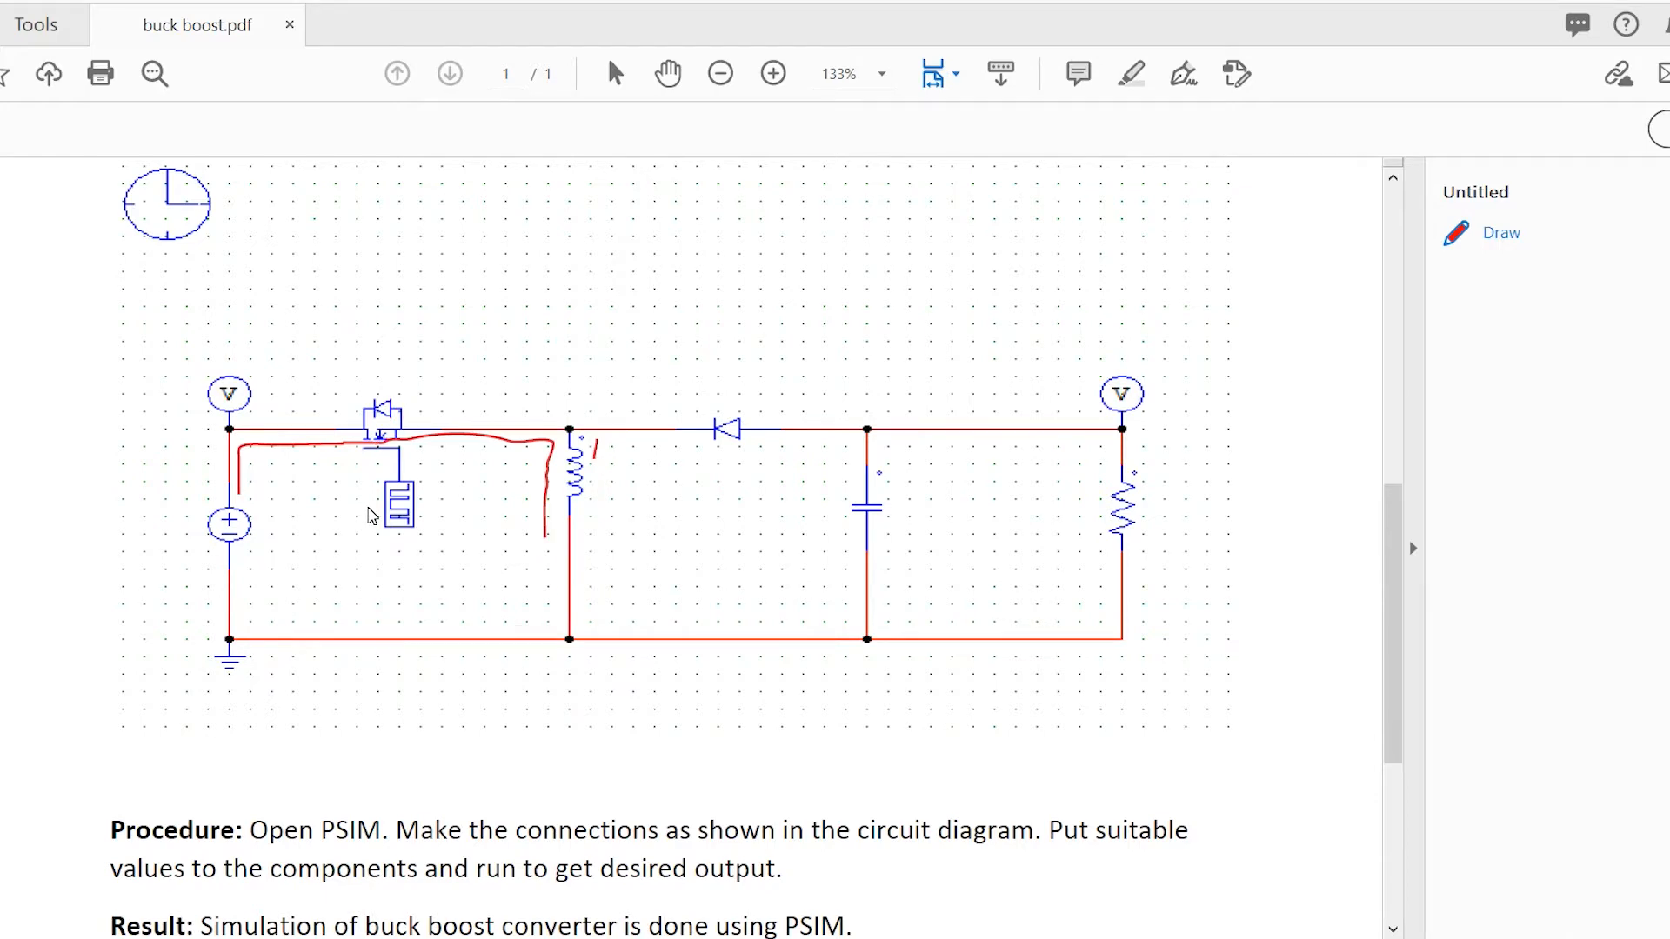
pyautogui.hotkey('ctrl', 'z')
pyautogui.hotkey('ctrl', 'z')
pyautogui.hotkey('ctrl', 'z')
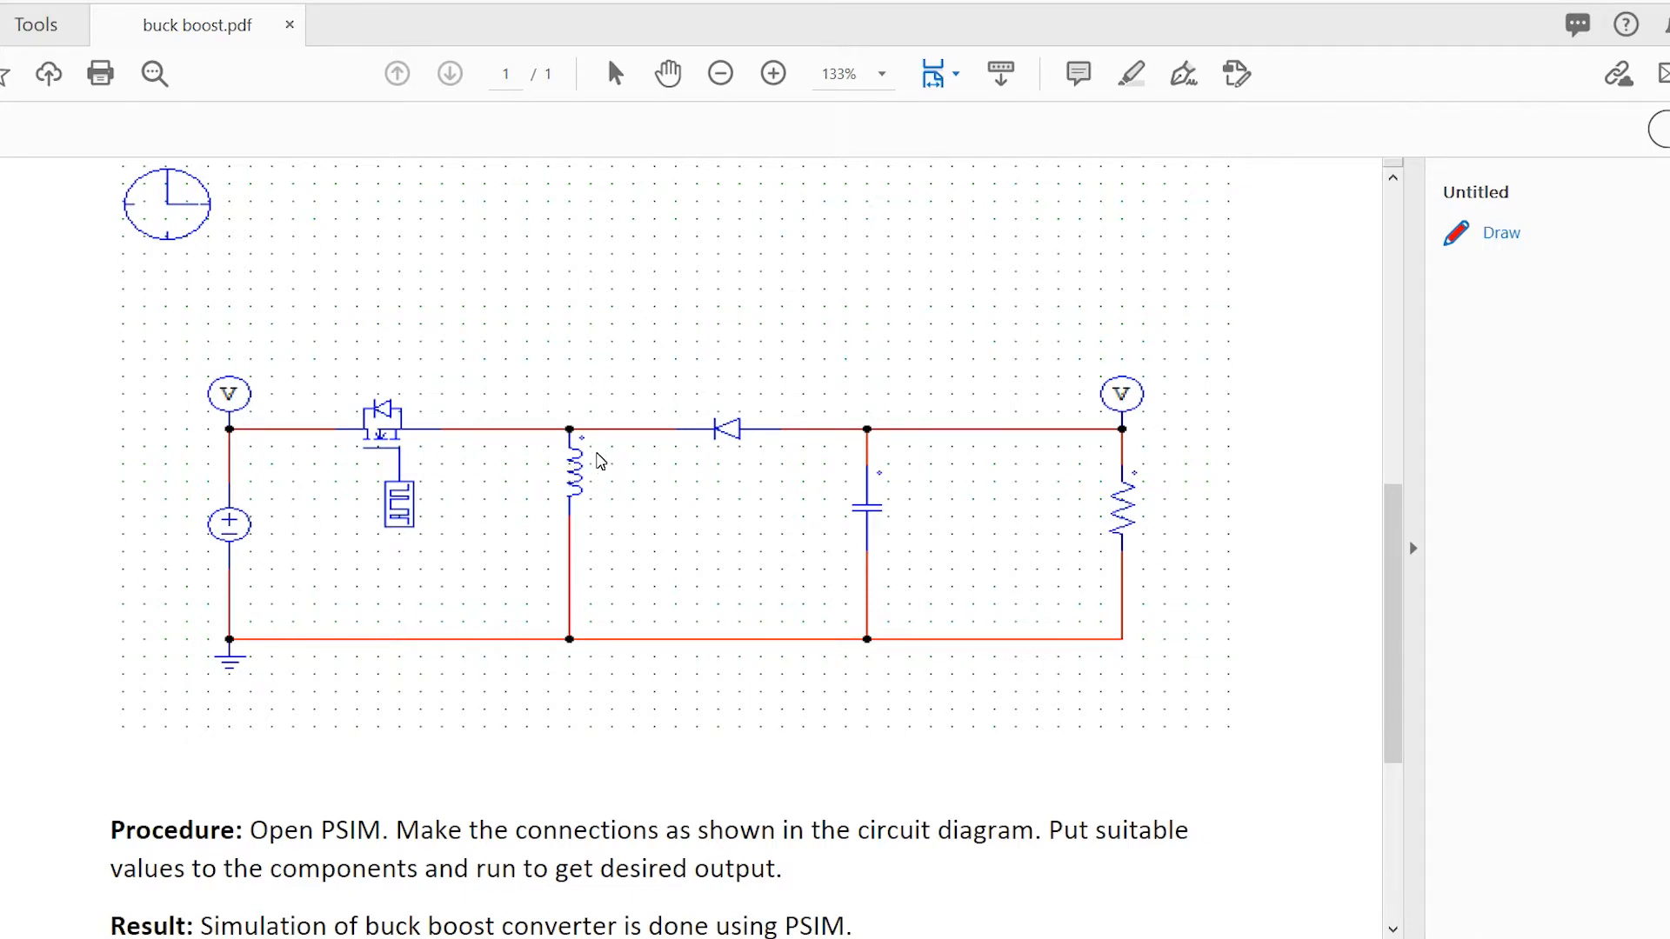
# - Draw the inductor's discharge path through the capacitor, load resistor and diode, marking the inductor minus above and plus below
pyautogui.moveTo(593, 490)
pyautogui.mouseDown()
pyautogui.moveTo(599, 502)
pyautogui.moveTo(596, 447)
pyautogui.mouseUp()
pyautogui.moveTo(592, 521); pyautogui.dragTo(595, 603)
pyautogui.moveTo(595, 604)
pyautogui.mouseDown()
pyautogui.moveTo(593, 623)
pyautogui.moveTo(851, 627)
pyautogui.moveTo(848, 452)
pyautogui.moveTo(719, 464)
pyautogui.mouseUp()
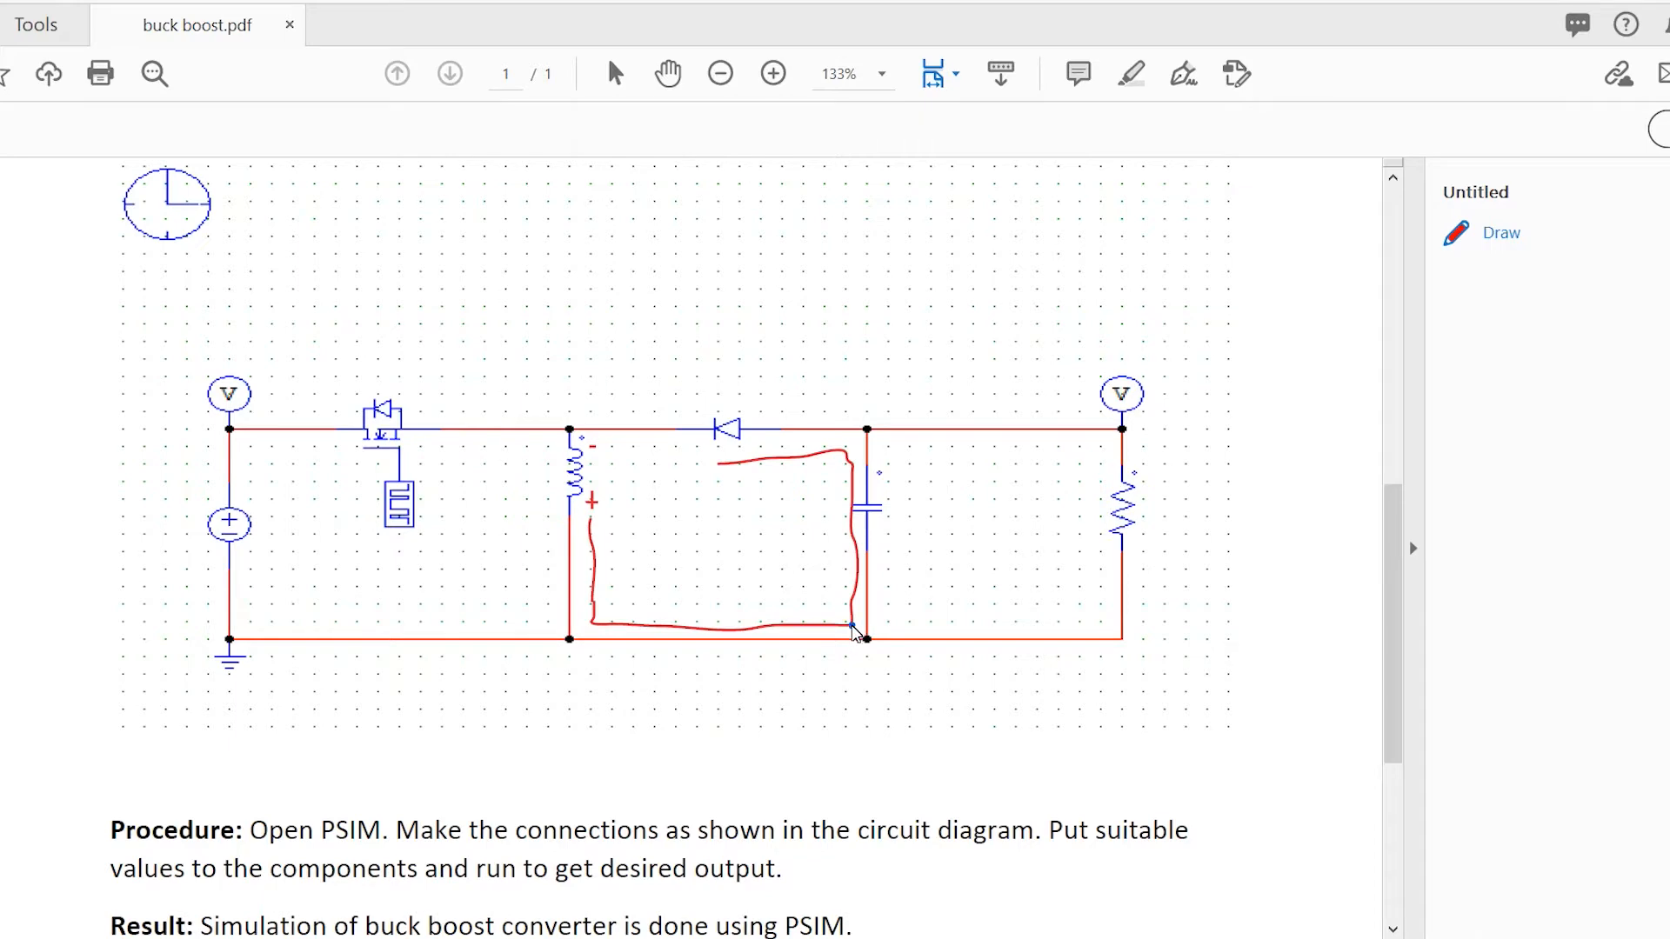
pyautogui.moveTo(853, 626)
pyautogui.mouseDown()
pyautogui.moveTo(1113, 620)
pyautogui.moveTo(1096, 448)
pyautogui.moveTo(880, 445)
pyautogui.moveTo(901, 459)
pyautogui.mouseUp()
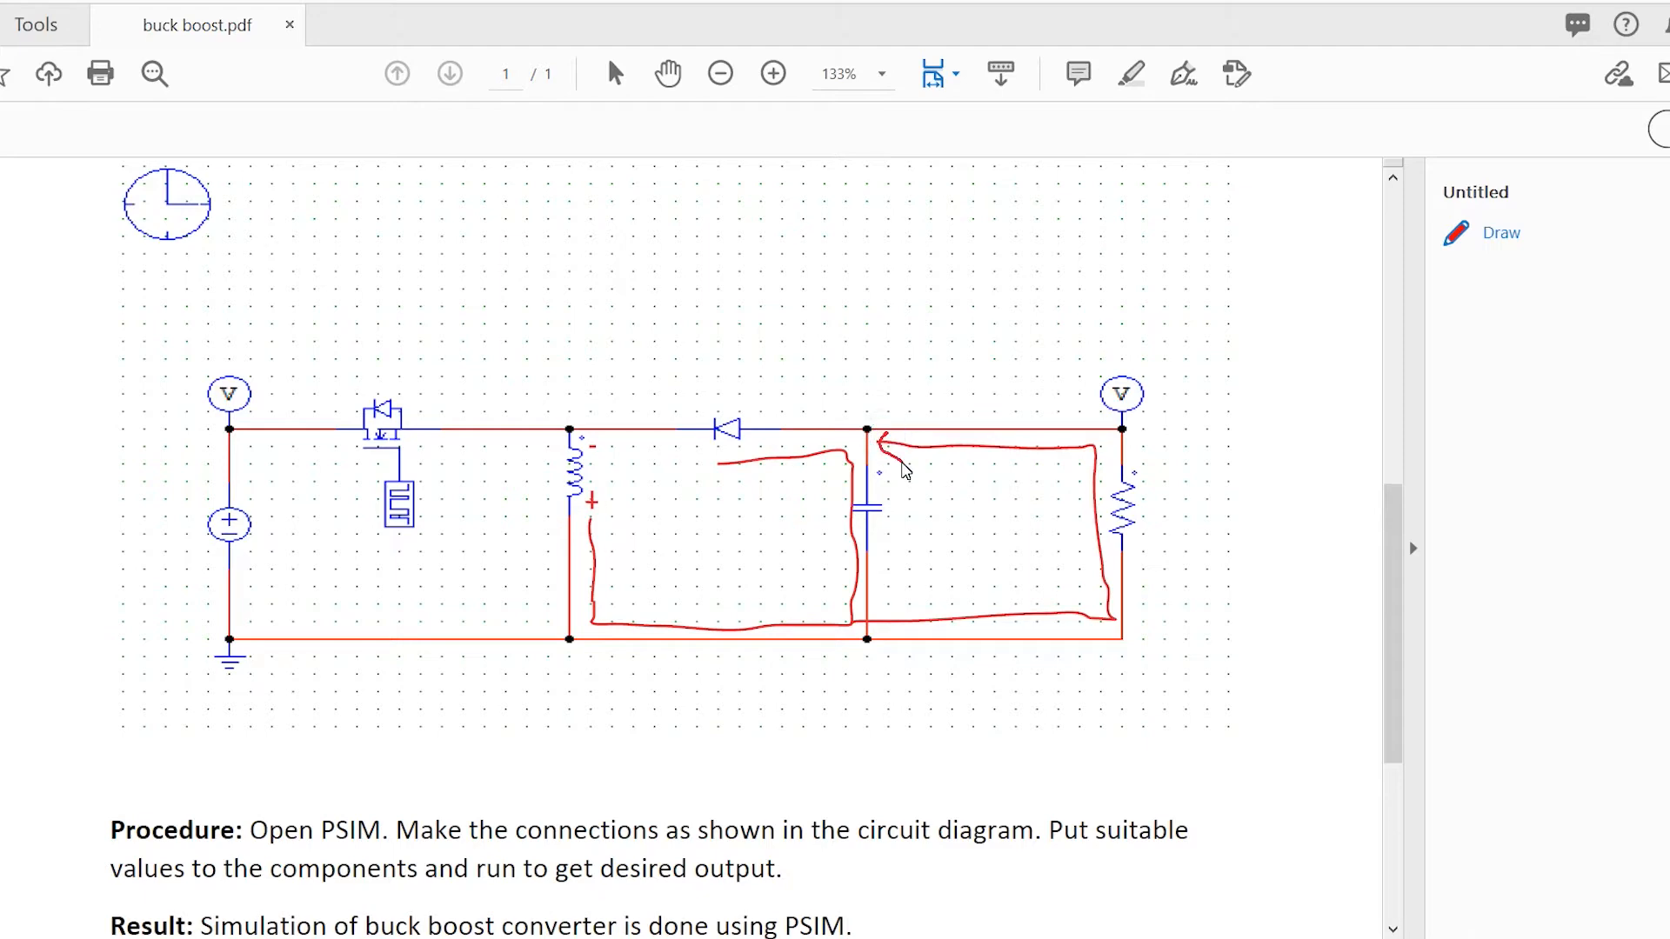
pyautogui.moveTo(724, 455)
pyautogui.mouseDown()
pyautogui.moveTo(713, 470)
pyautogui.moveTo(731, 475)
pyautogui.mouseUp()
# - Undo the strokes of the inductor's discharge path and its polarity marks
pyautogui.hotkey('ctrl', 'z')
pyautogui.hotkey('ctrl', 'z')
pyautogui.hotkey('ctrl', 'z')
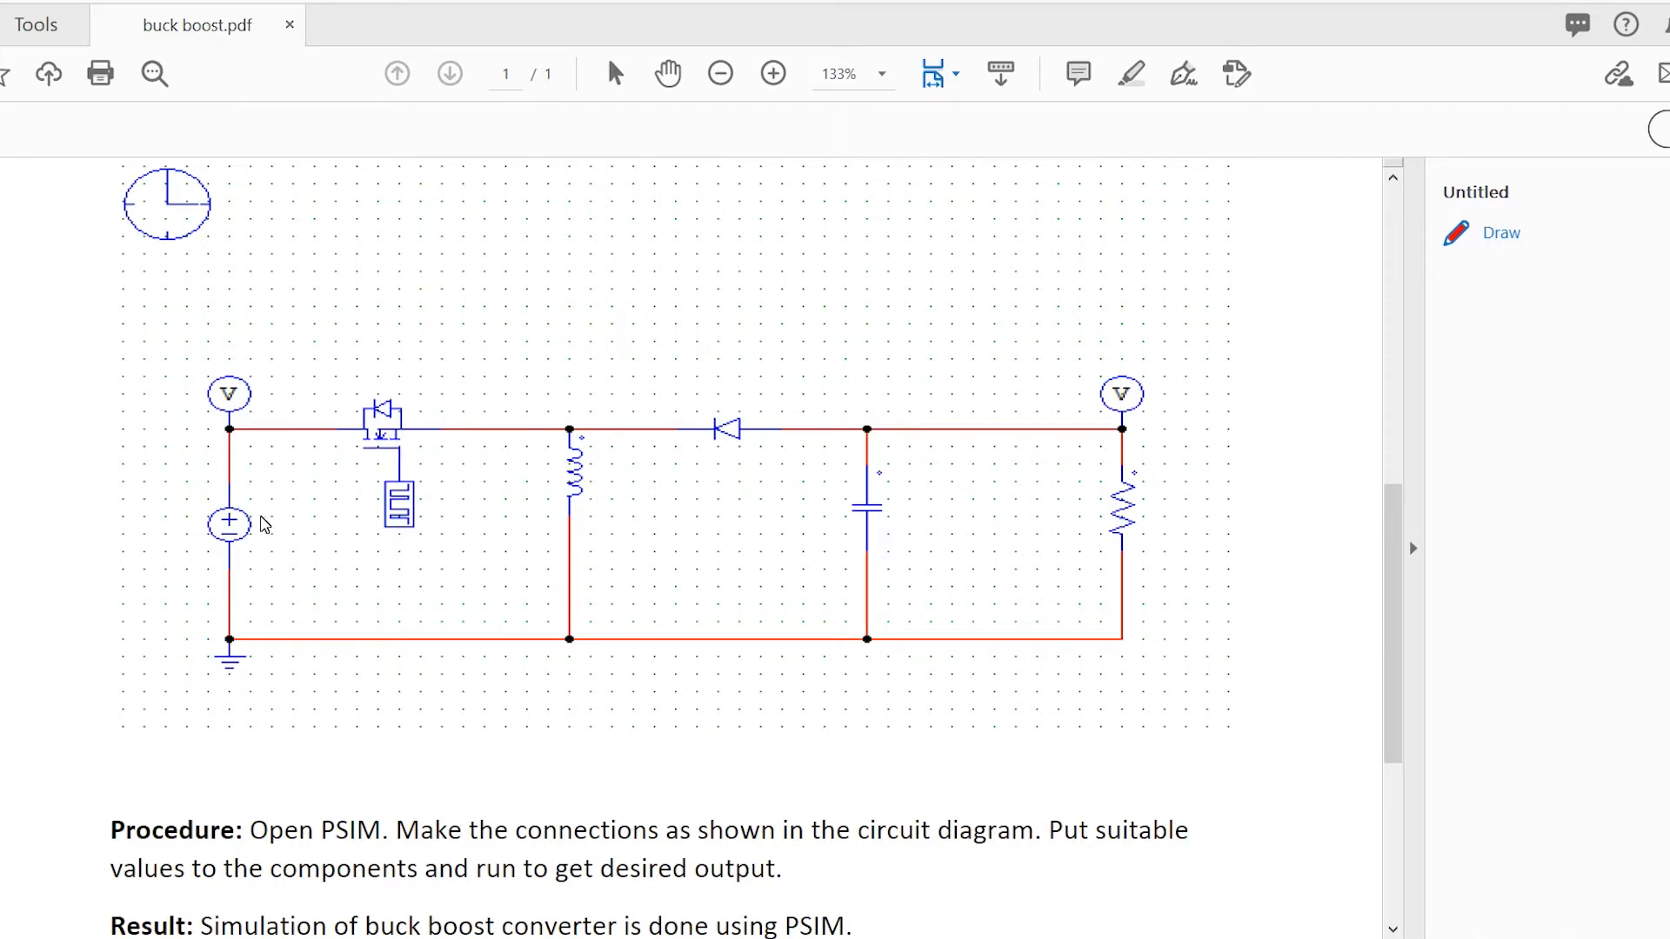
# - Draw the source-to-inductor charging path, then circle the capacitor with minus above and plus below and trace its discharge path through the load resistor
pyautogui.moveTo(252, 506)
pyautogui.mouseDown()
pyautogui.moveTo(265, 443)
pyautogui.moveTo(535, 445)
pyautogui.moveTo(561, 466)
pyautogui.moveTo(563, 513)
pyautogui.moveTo(541, 497)
pyautogui.mouseUp()
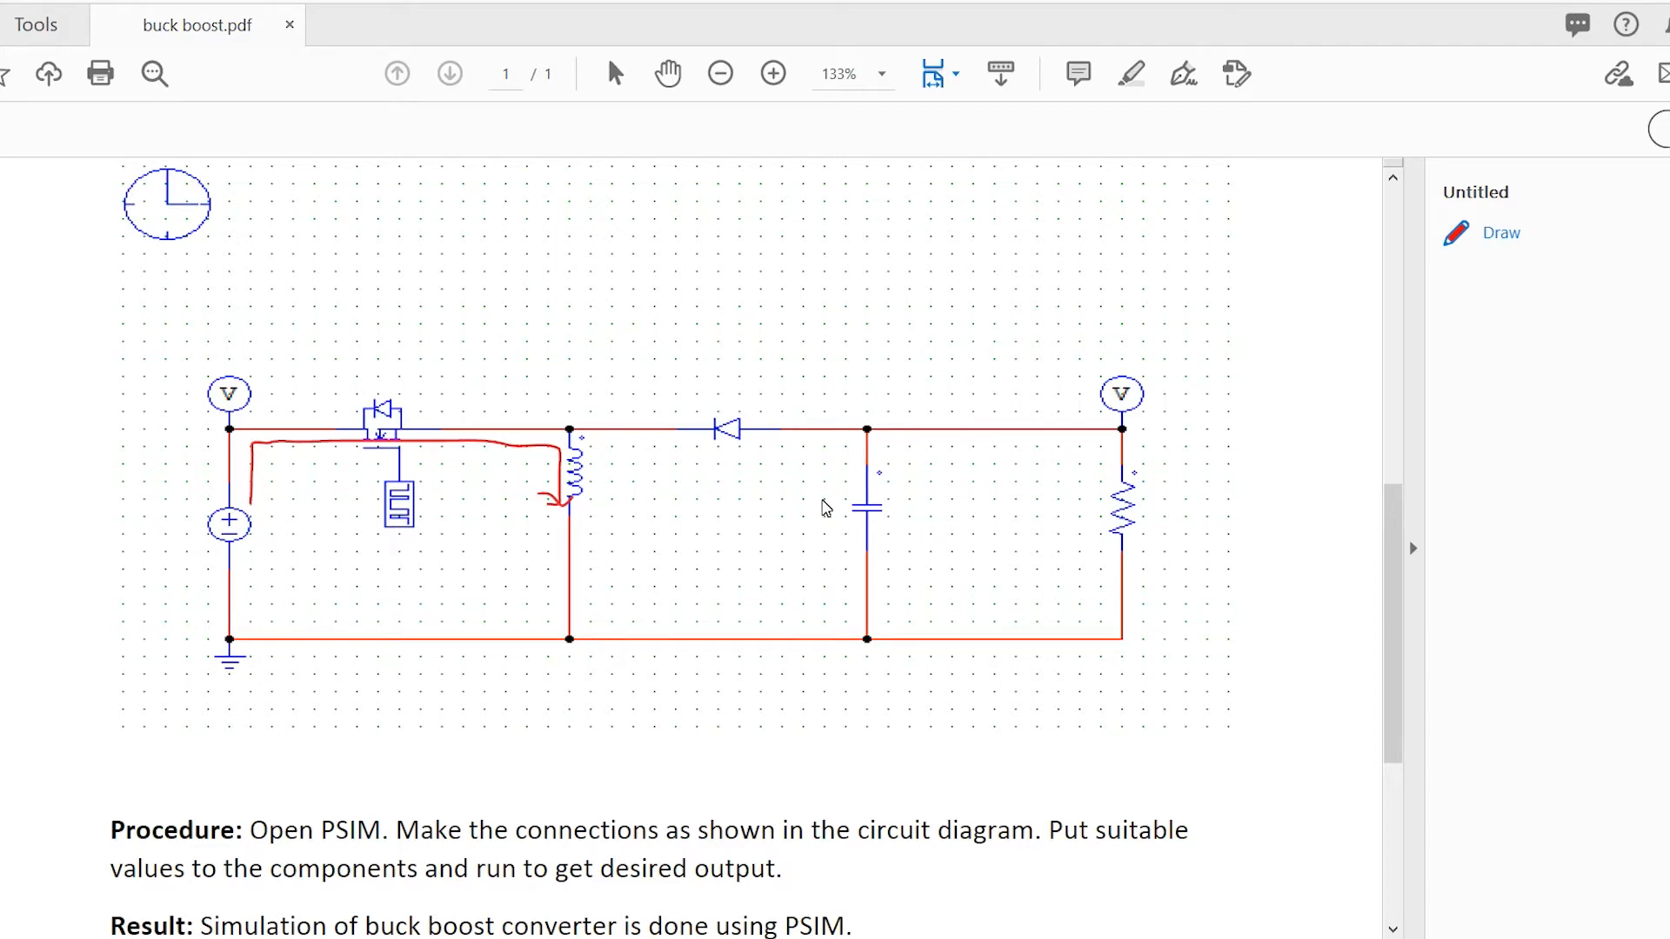
pyautogui.moveTo(858, 498)
pyautogui.mouseDown()
pyautogui.moveTo(891, 563)
pyautogui.moveTo(848, 483)
pyautogui.moveTo(870, 543)
pyautogui.moveTo(930, 541)
pyautogui.mouseUp()
pyautogui.moveTo(904, 453); pyautogui.dragTo(915, 453)
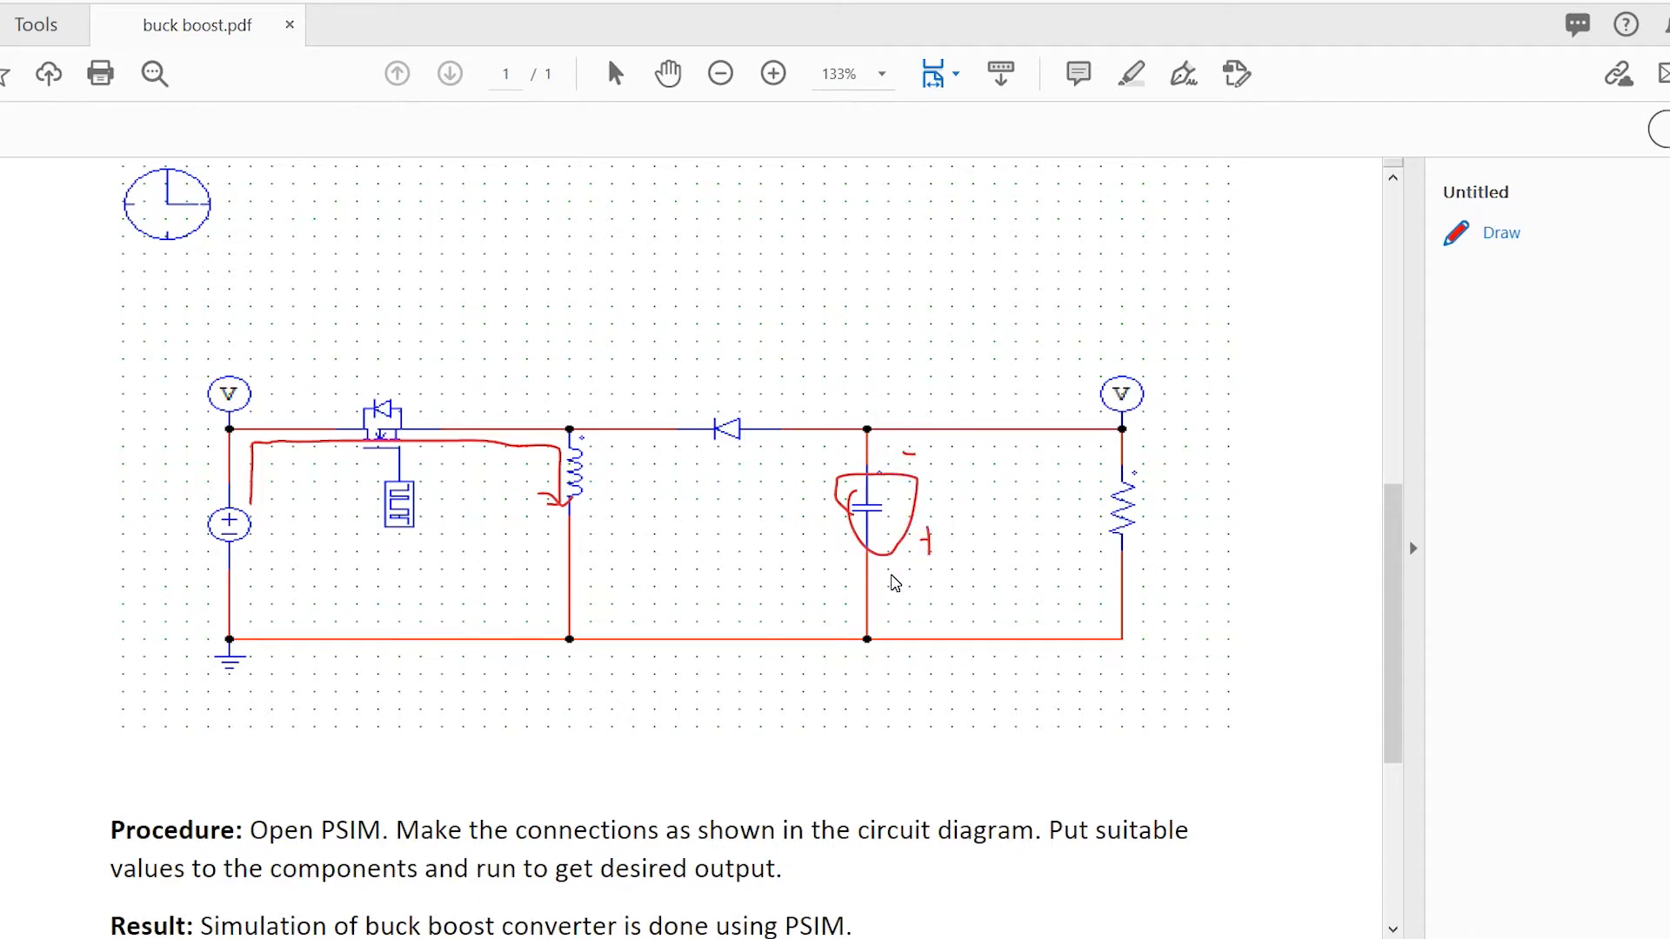
pyautogui.moveTo(895, 569)
pyautogui.mouseDown()
pyautogui.moveTo(901, 620)
pyautogui.moveTo(975, 484)
pyautogui.mouseUp()
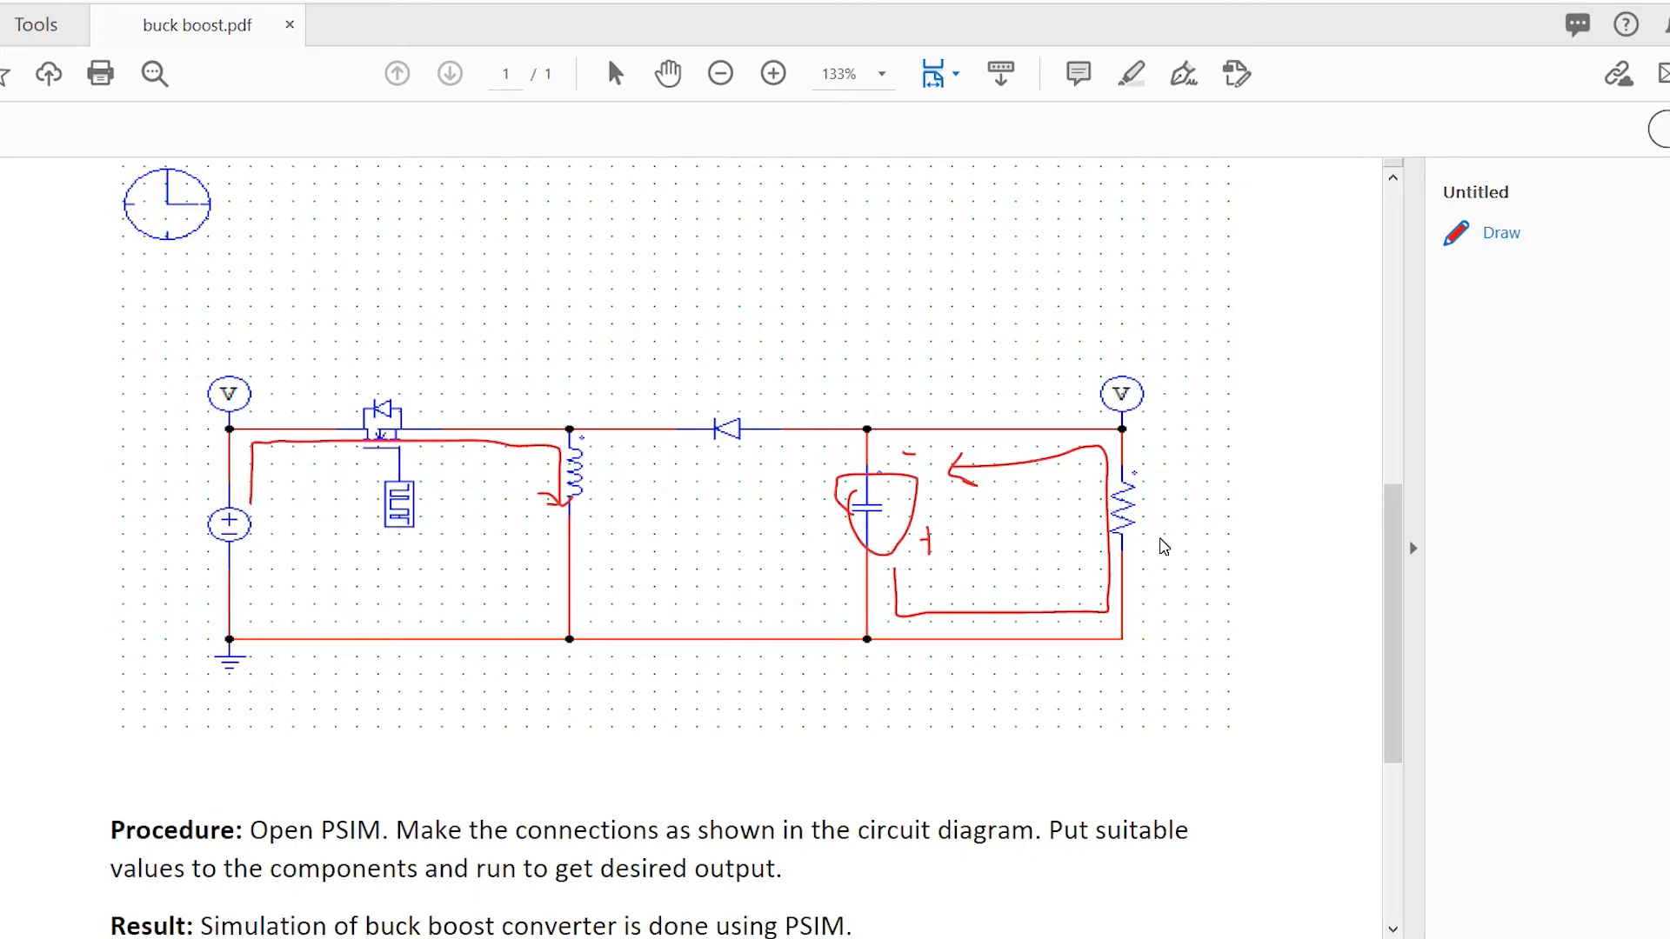
pyautogui.moveTo(920, 540); pyautogui.dragTo(943, 538)
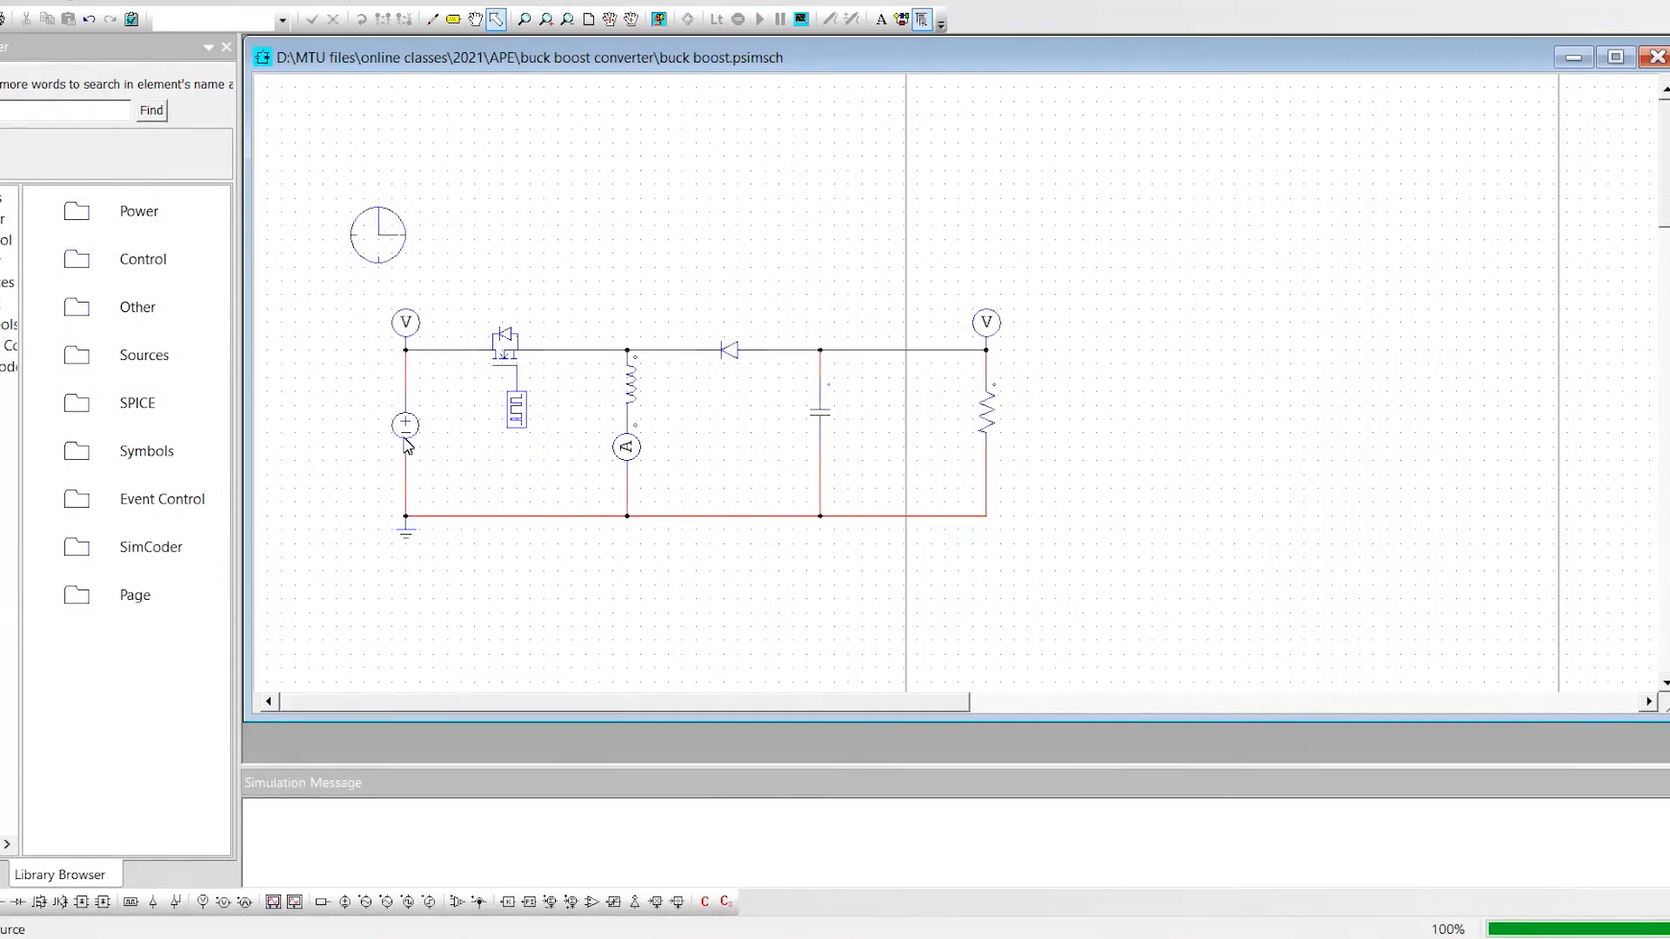
# - Switch to the PSIM schematic and check the names of the input and output voltage probes
pyautogui.doubleClick(405, 322)
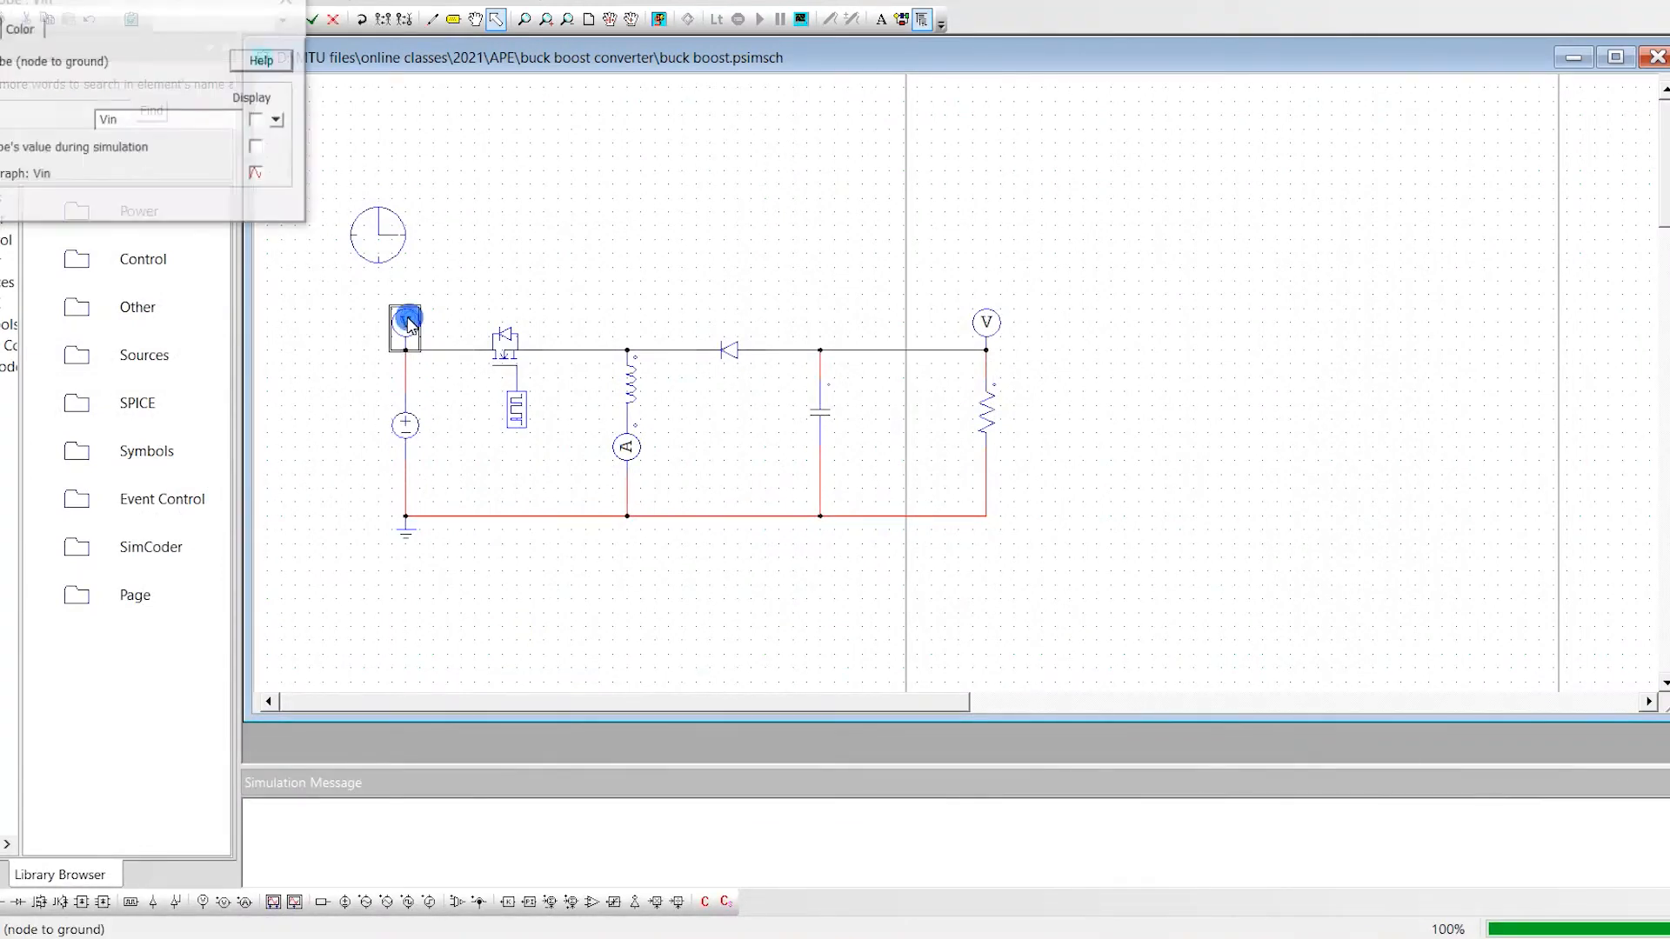
pyautogui.click(287, 3)
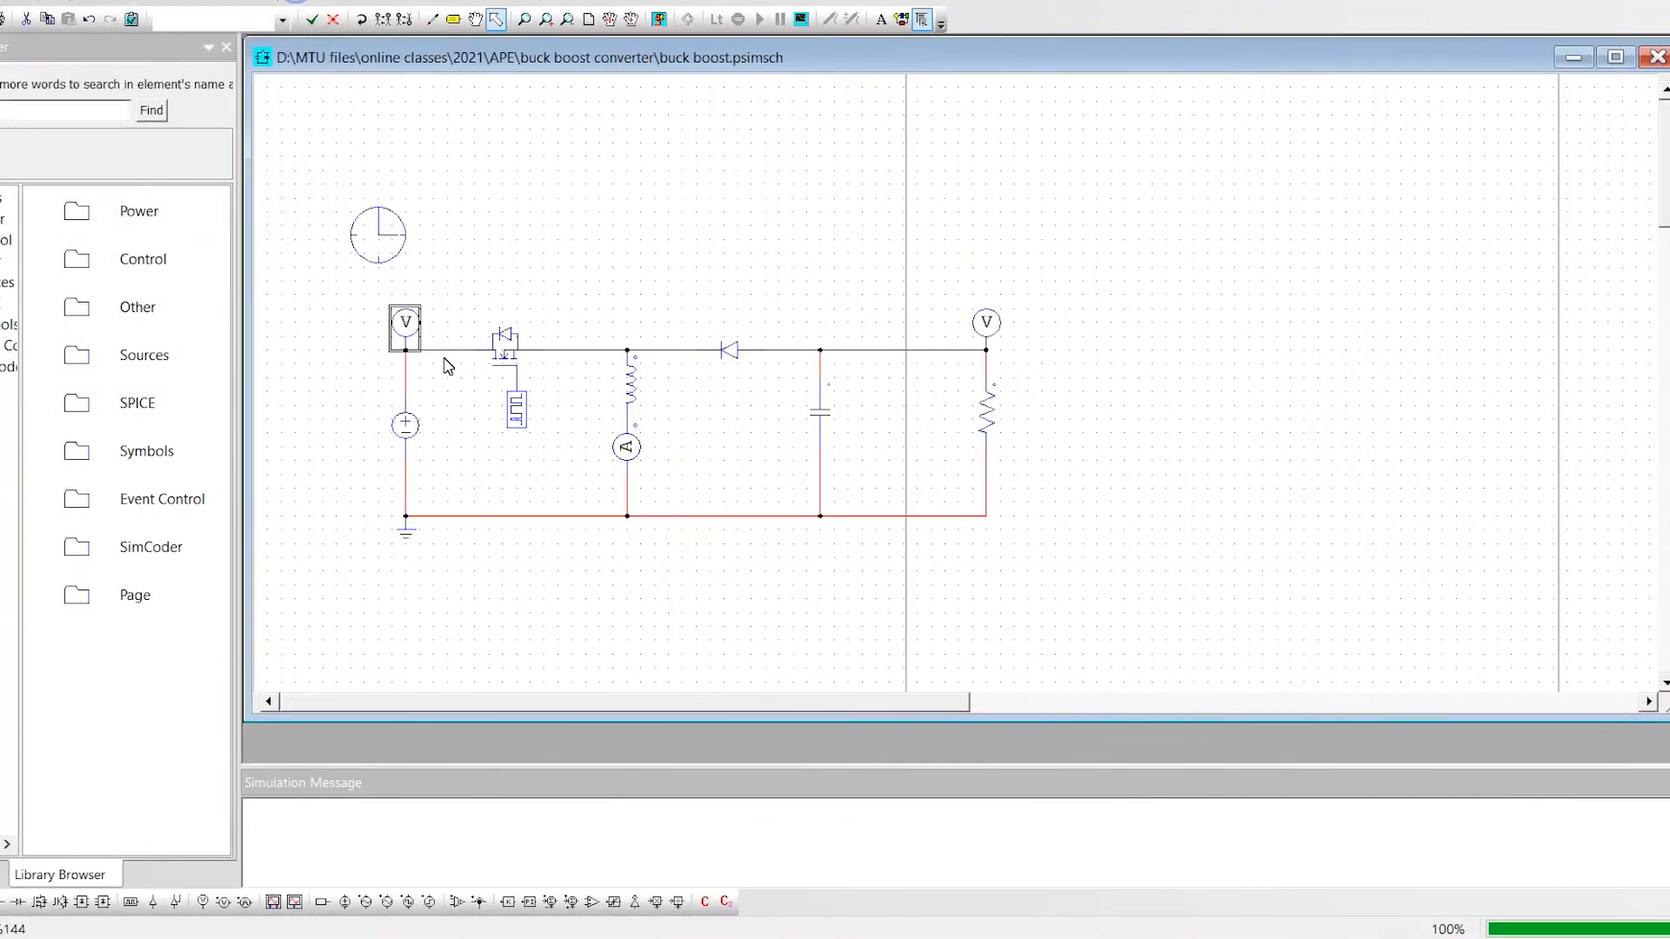
pyautogui.click(749, 461)
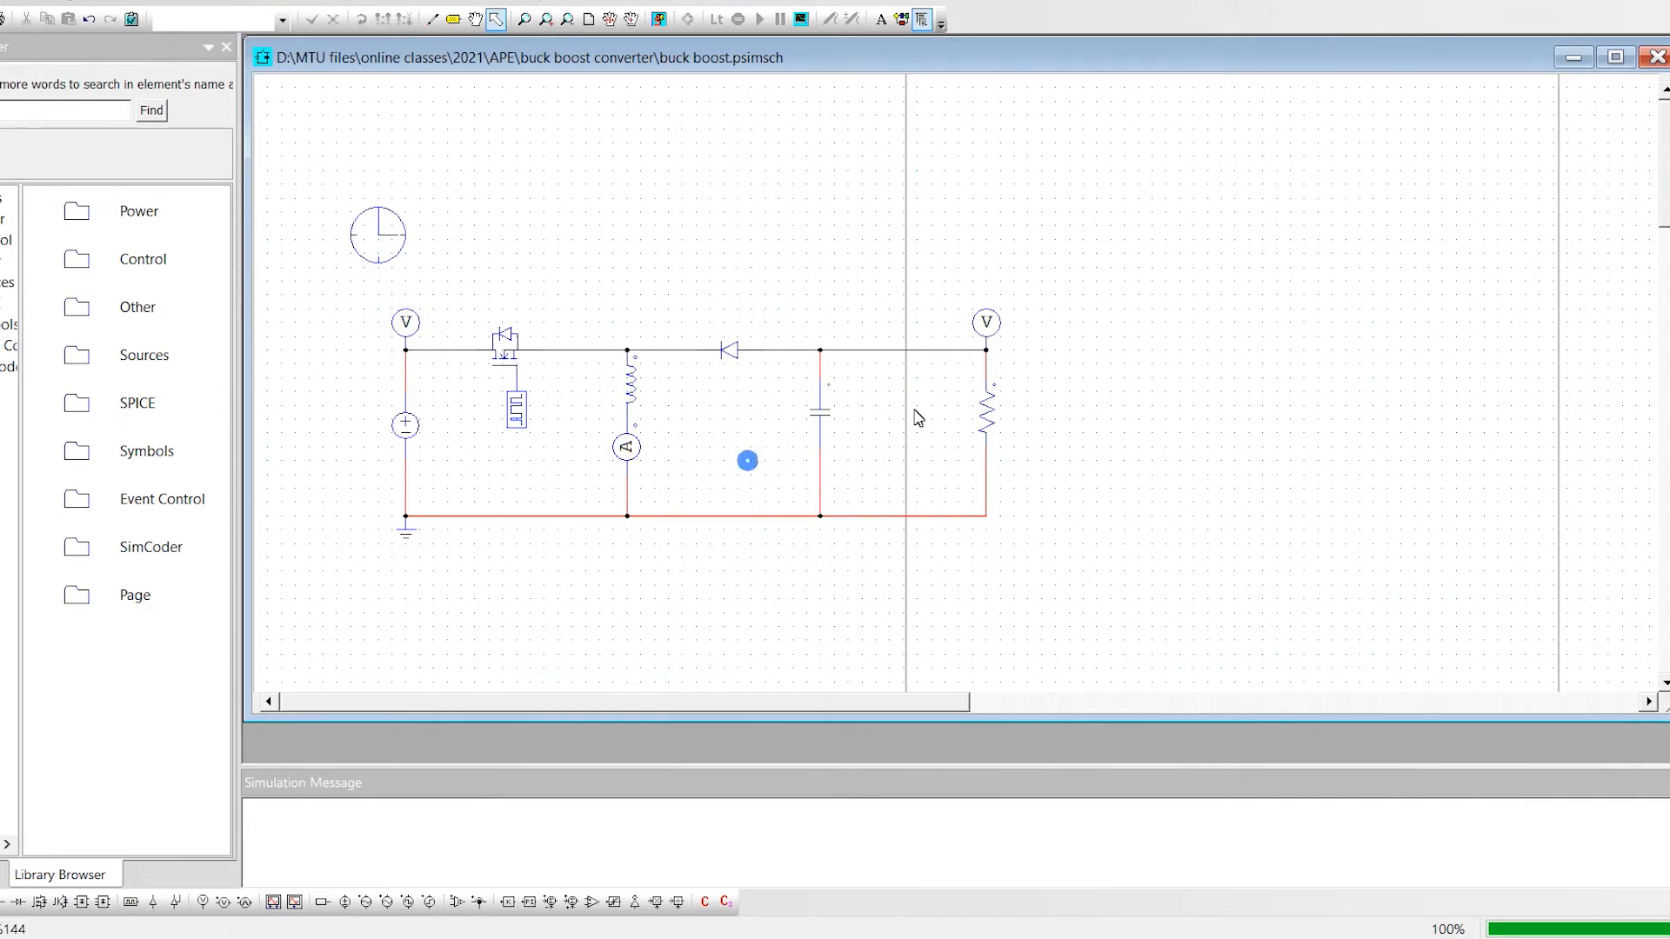
pyautogui.doubleClick(986, 325)
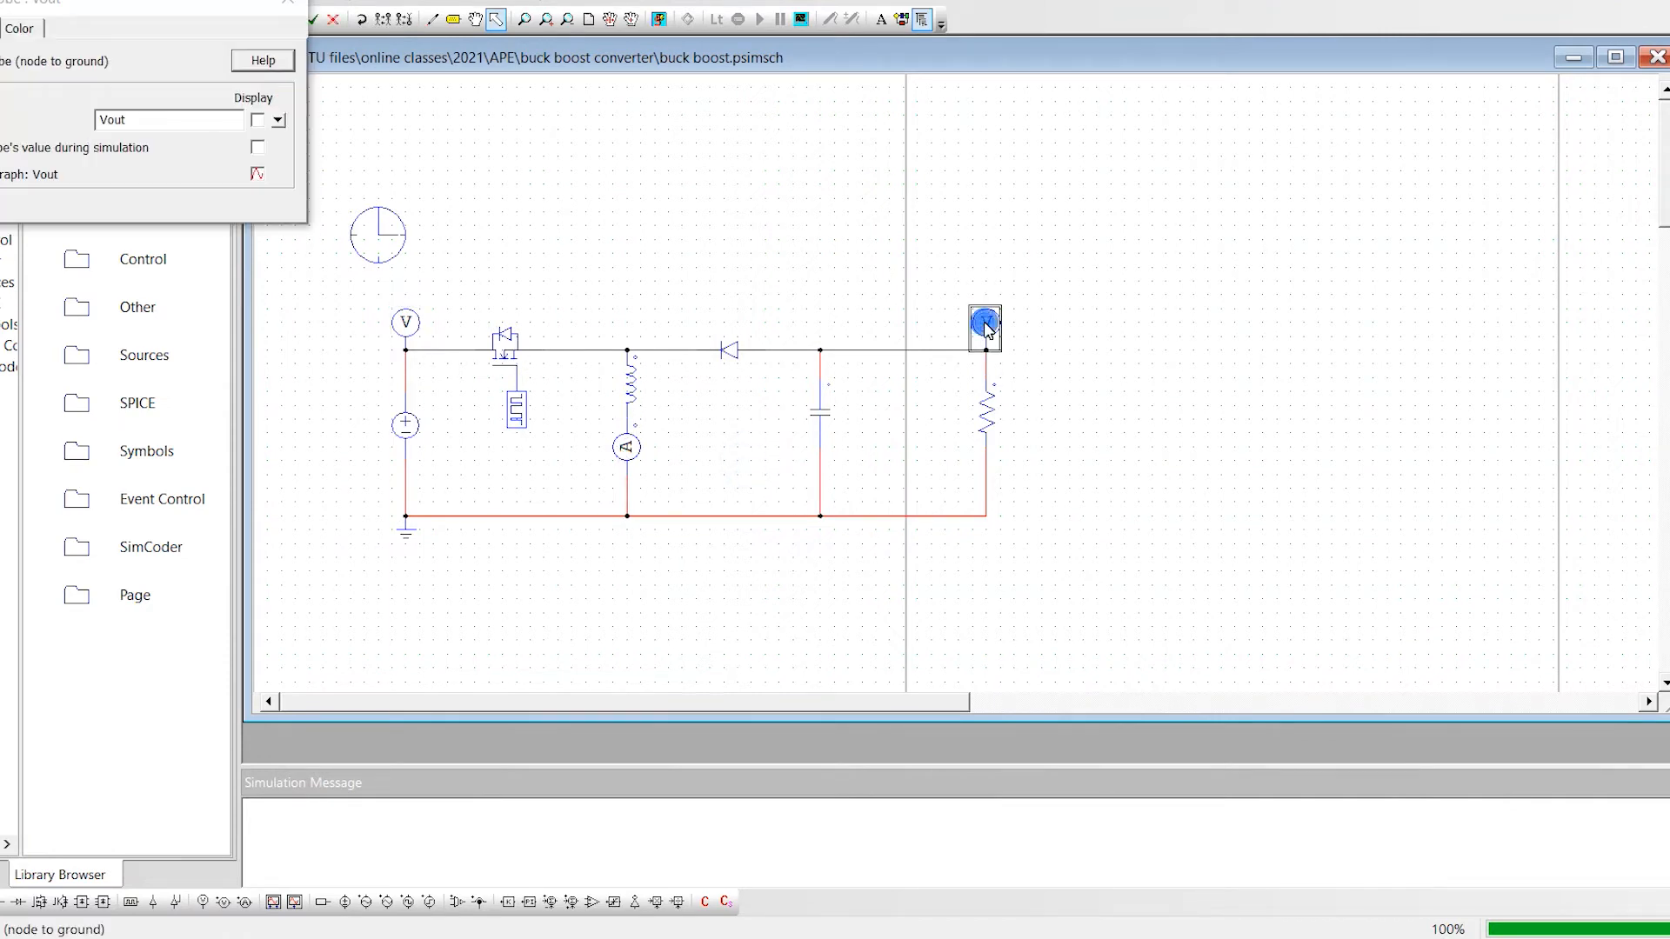
pyautogui.click(288, 4)
pyautogui.click(643, 142)
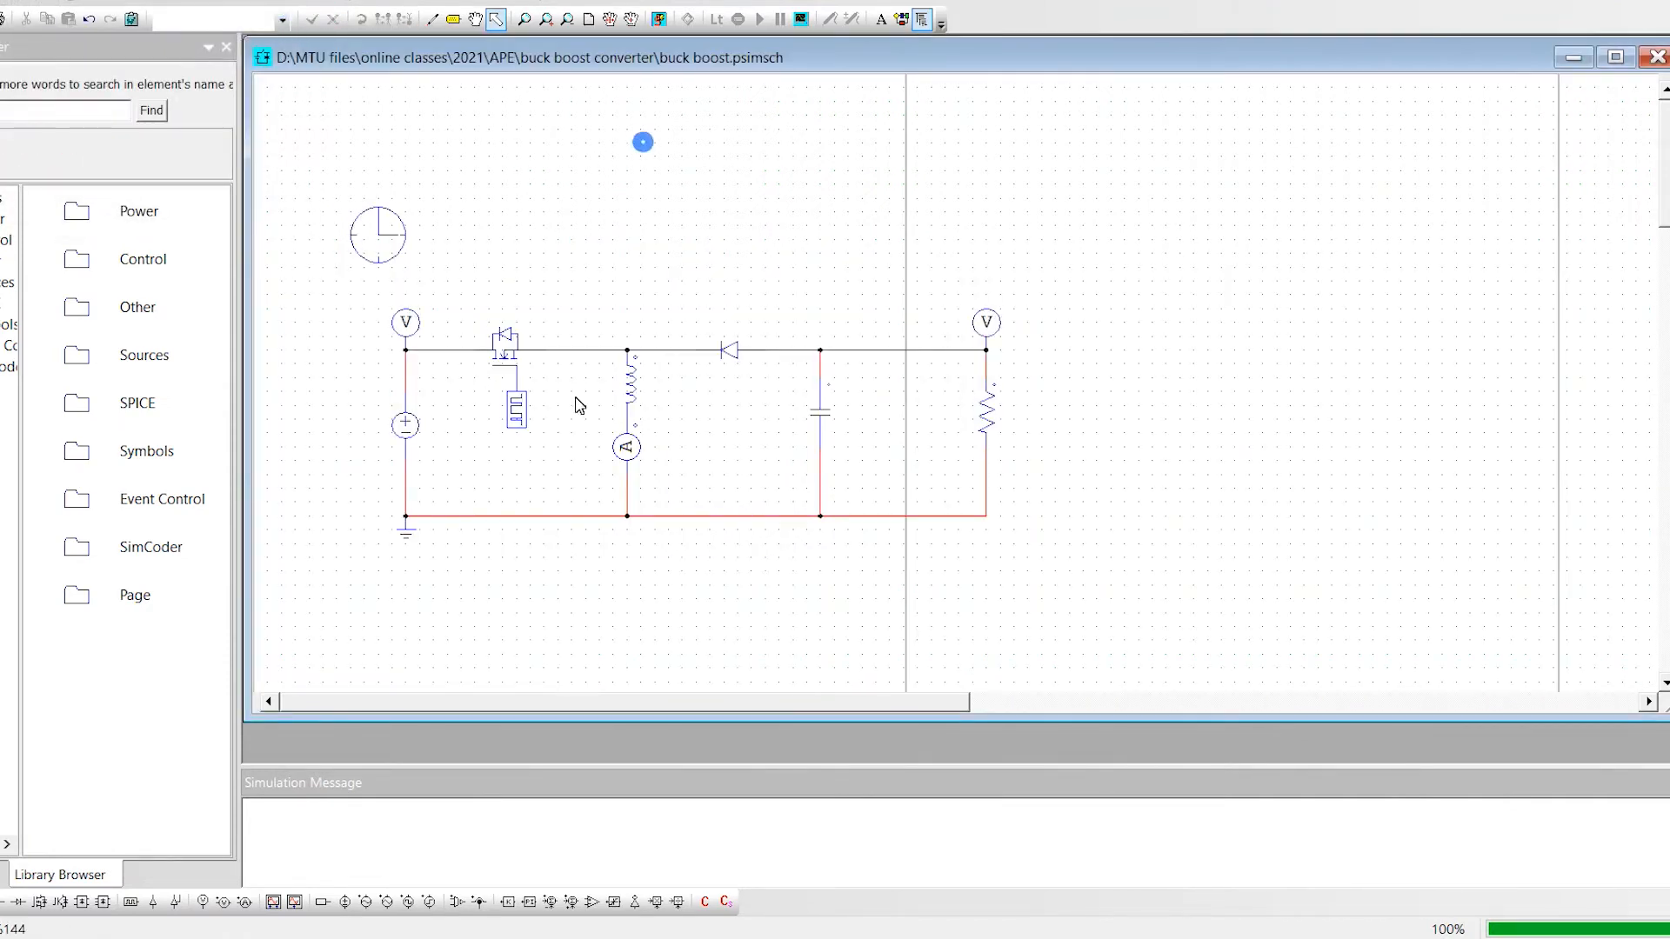
# - Inspect the parameters of the inductor, the capacitor and the load resistor
pyautogui.doubleClick(630, 392)
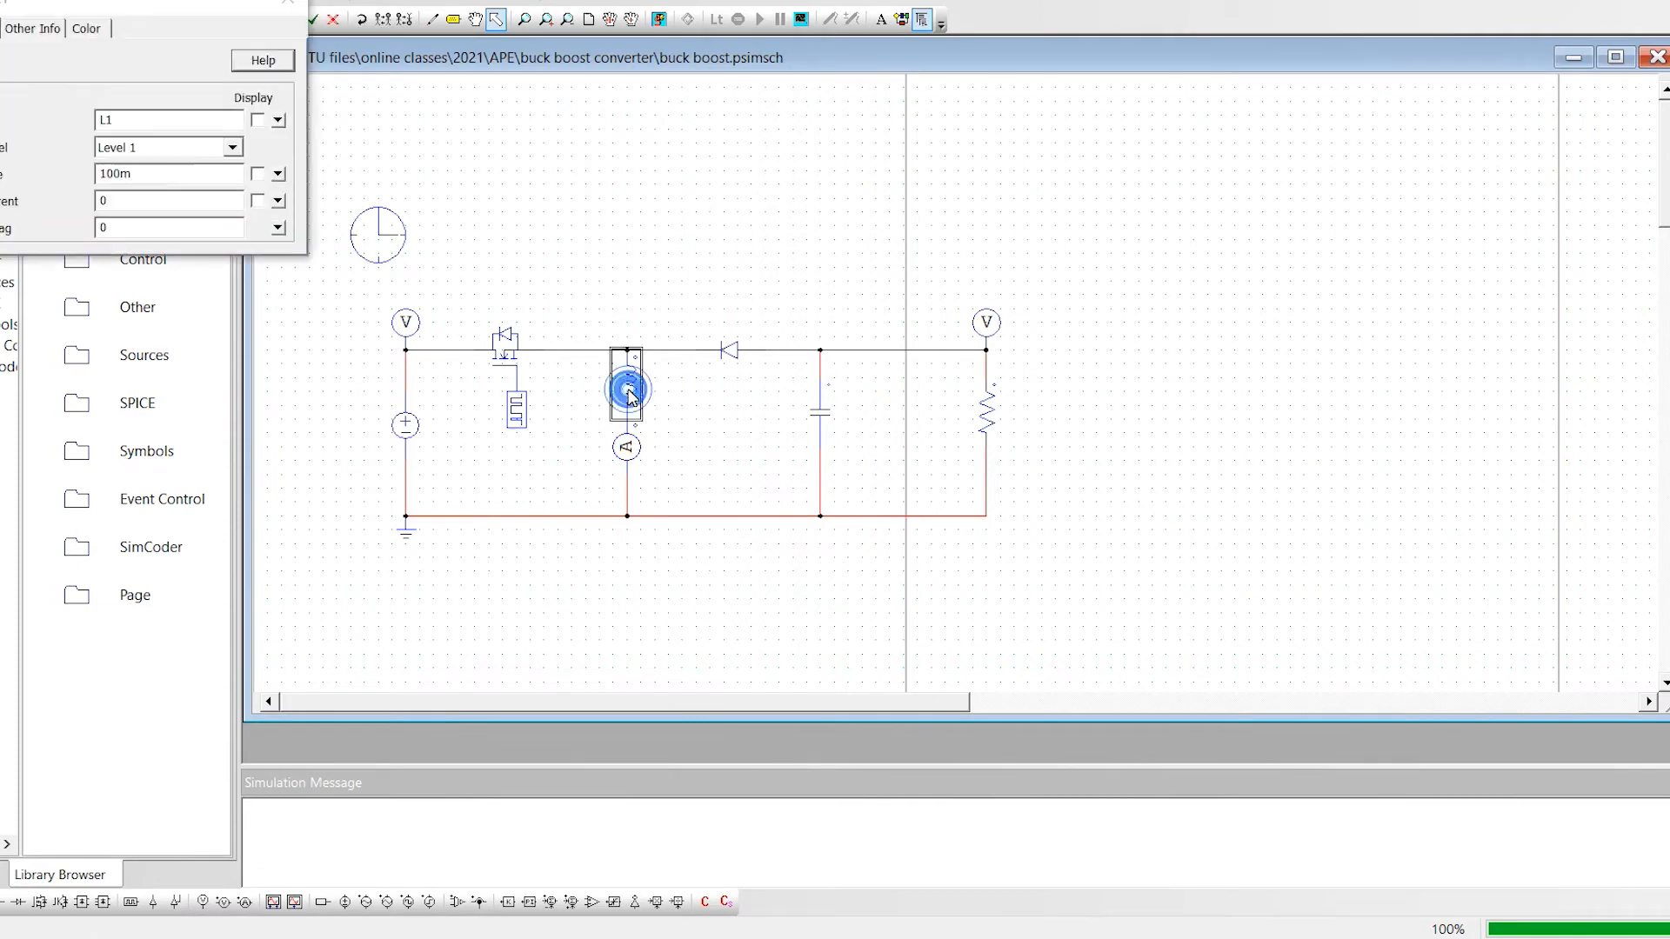
pyautogui.click(288, 4)
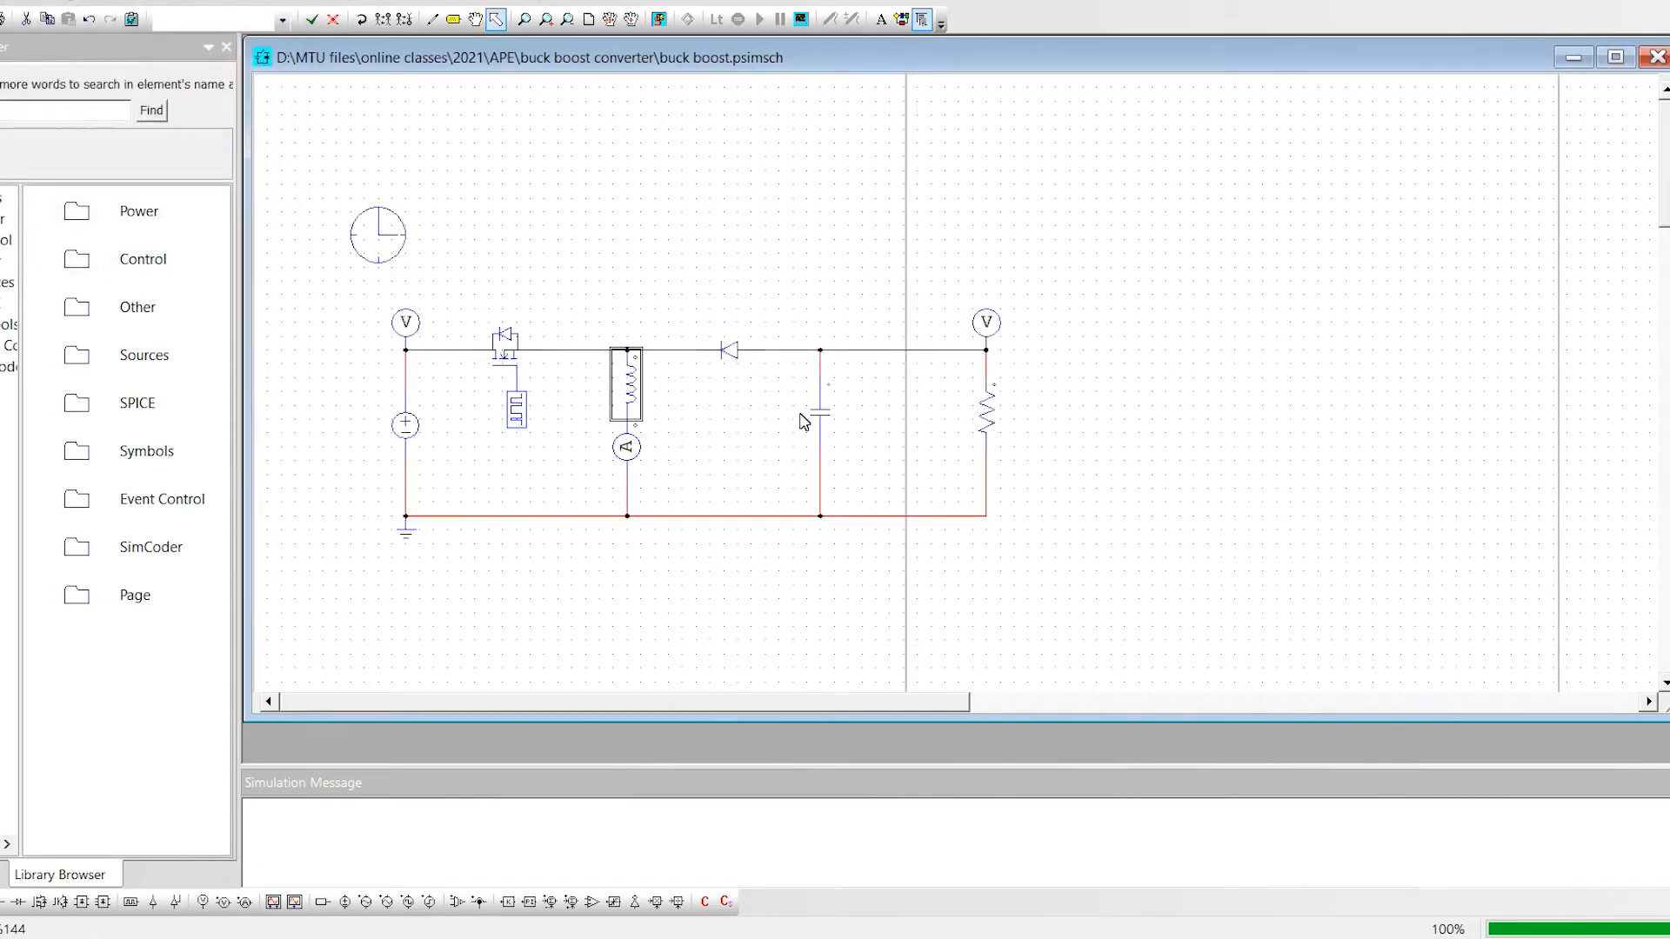
pyautogui.doubleClick(827, 422)
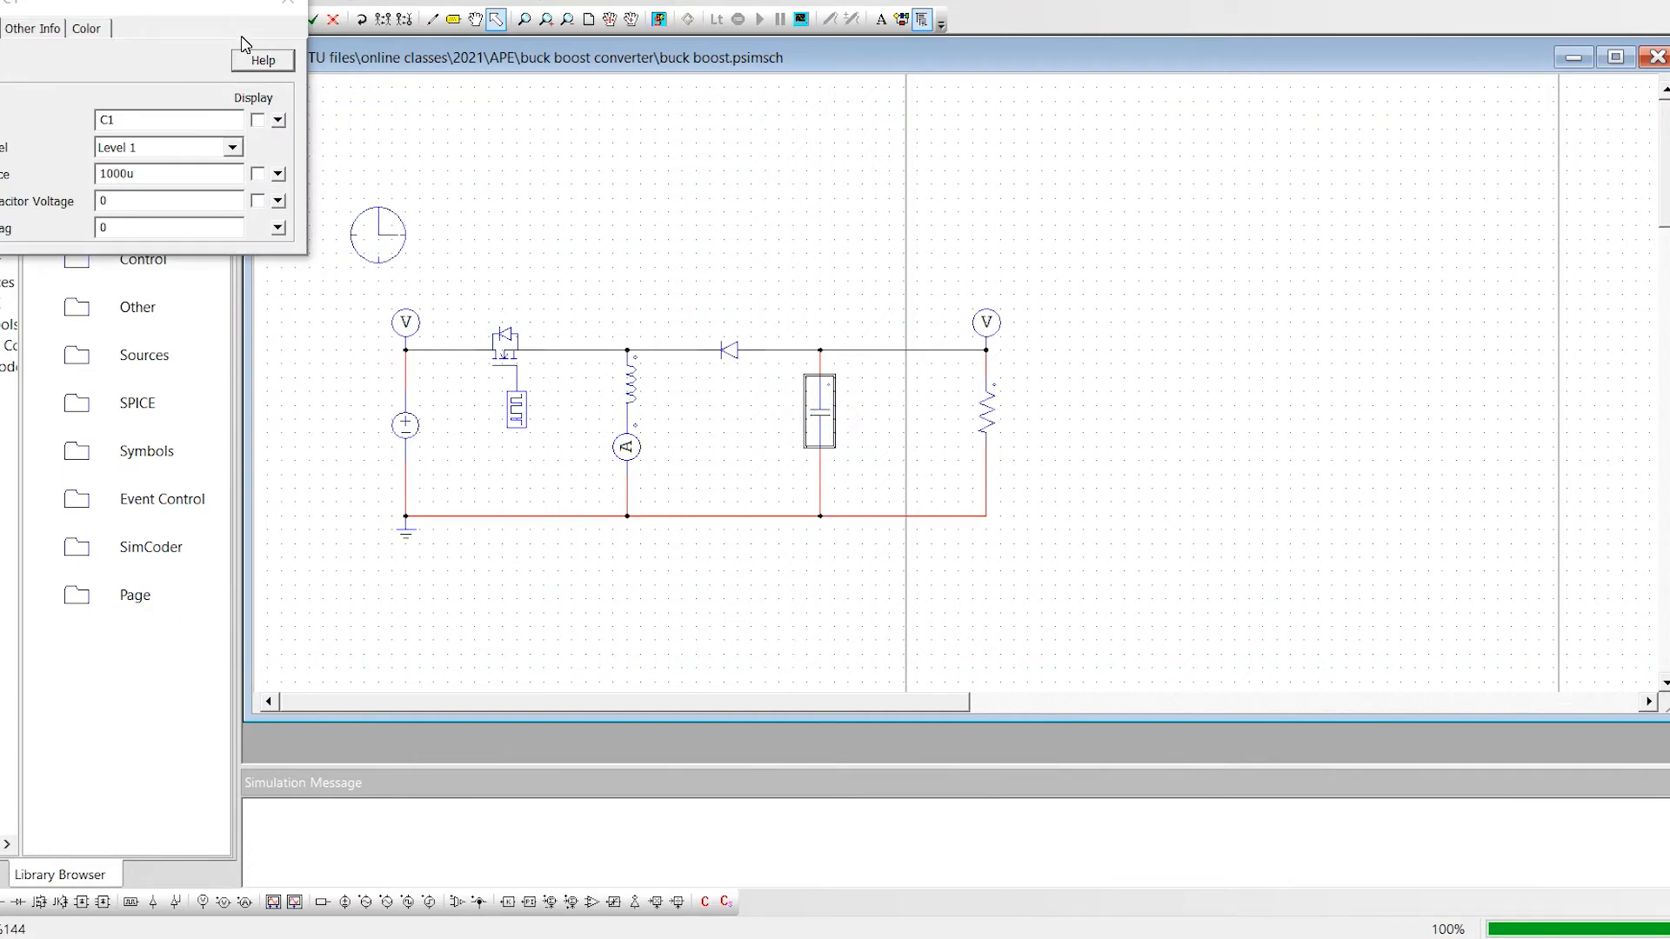
pyautogui.click(288, 3)
pyautogui.doubleClick(989, 420)
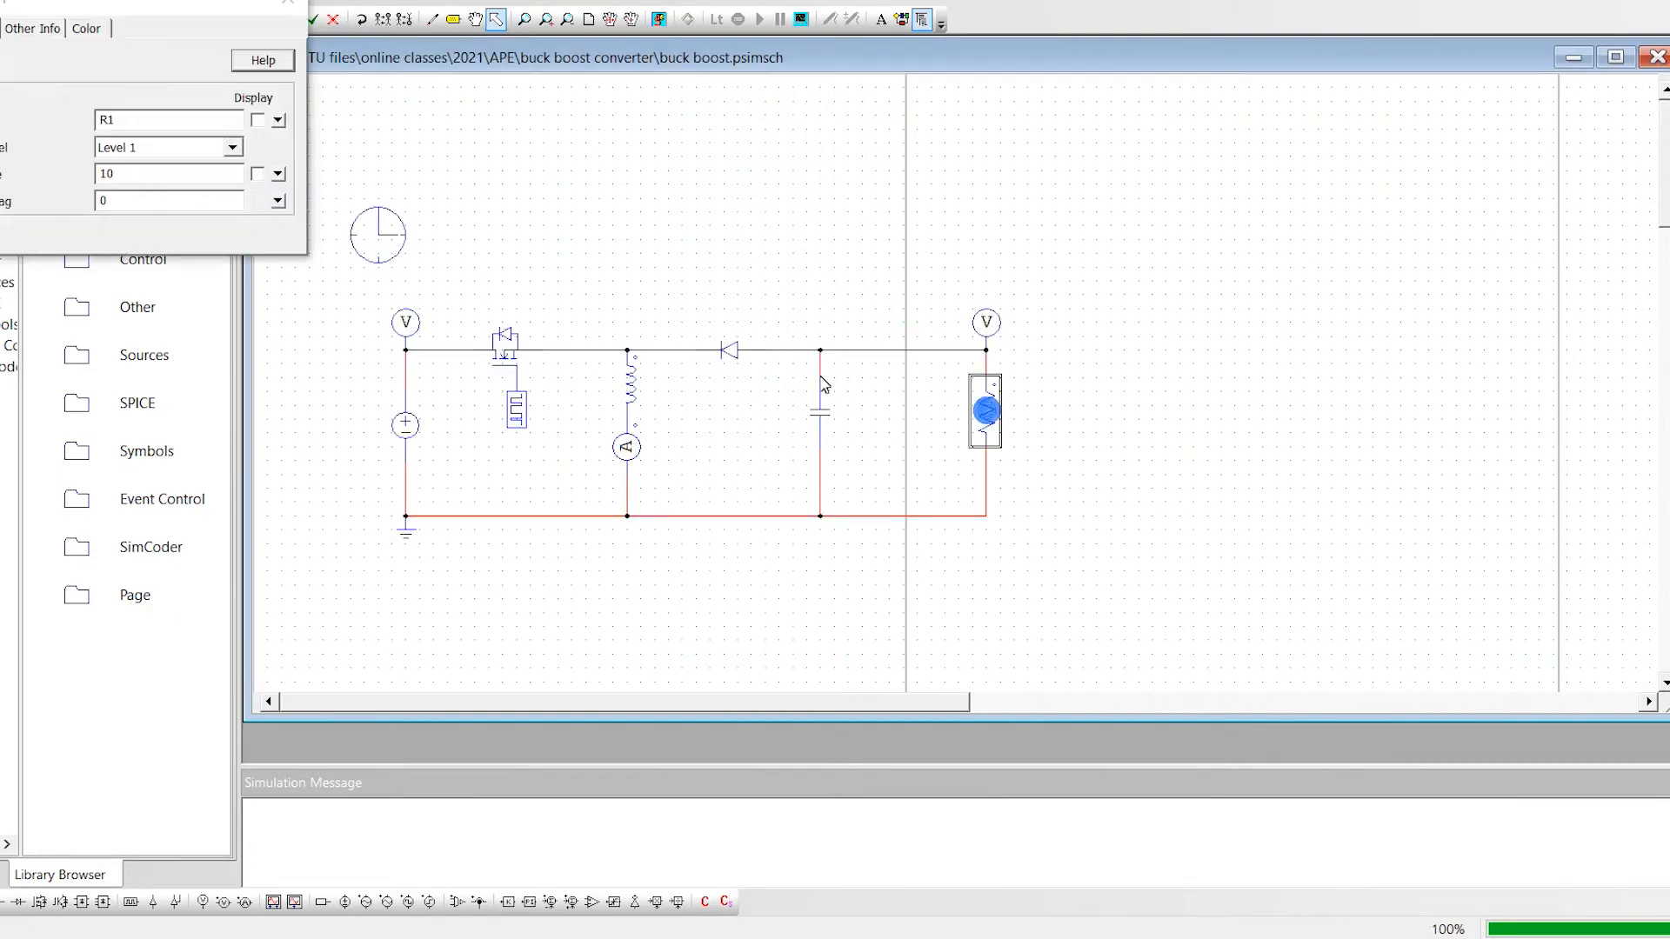
pyautogui.click(287, 3)
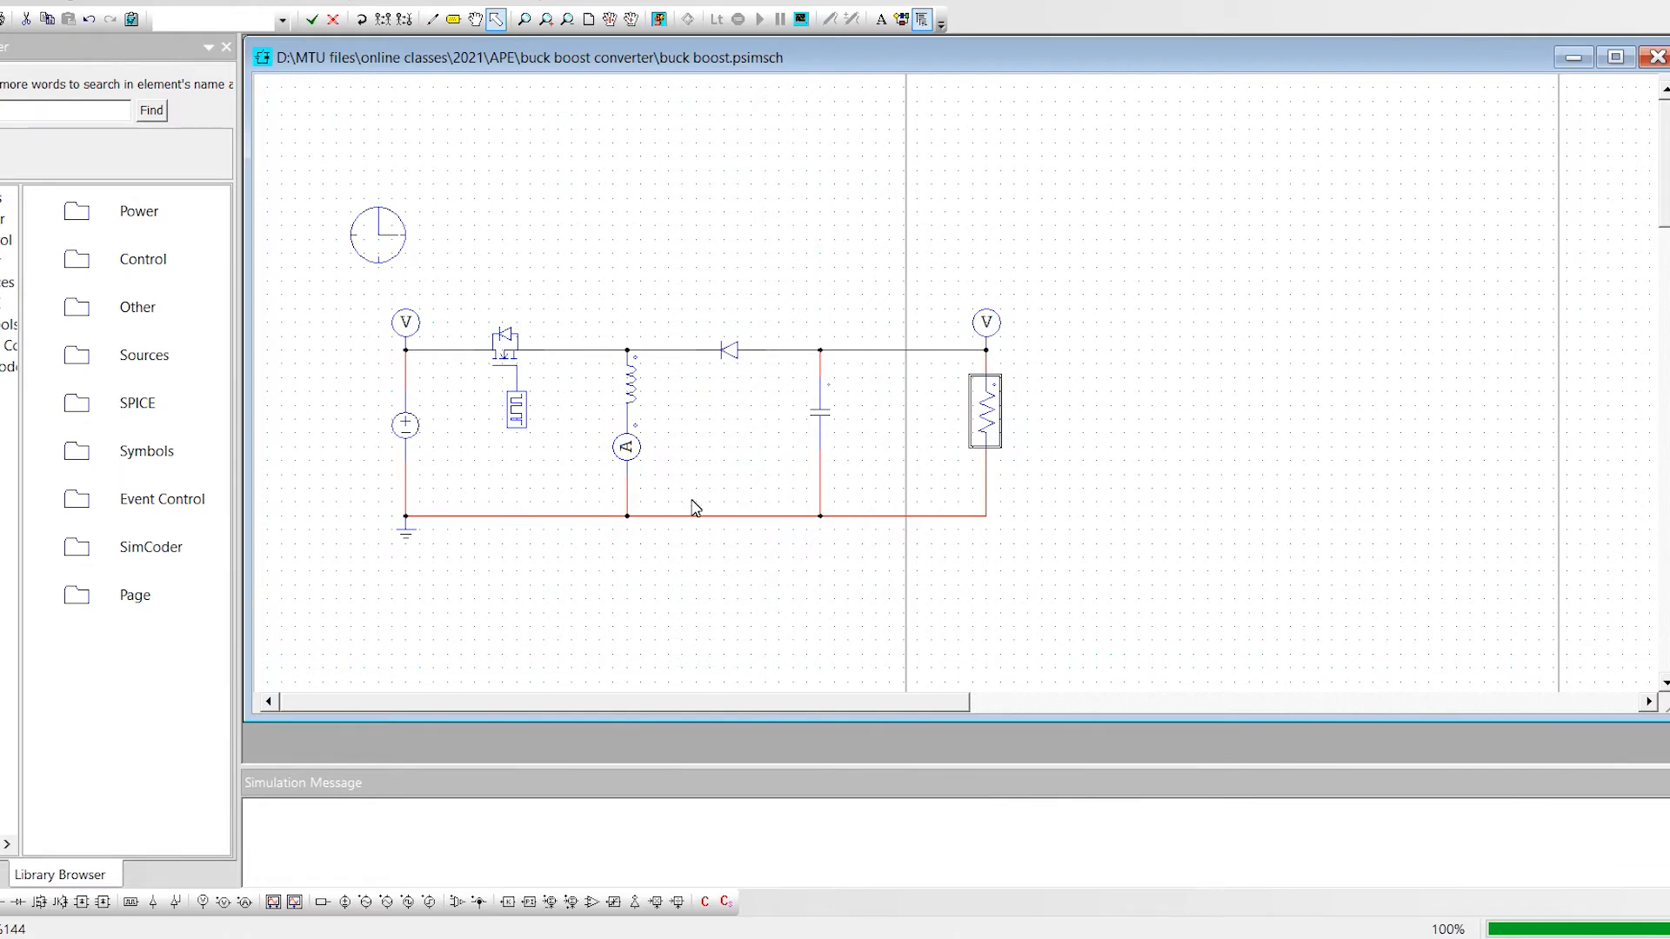
# - Review the parameters of the MOSFET's gating block and change its switching points
pyautogui.doubleClick(505, 414)
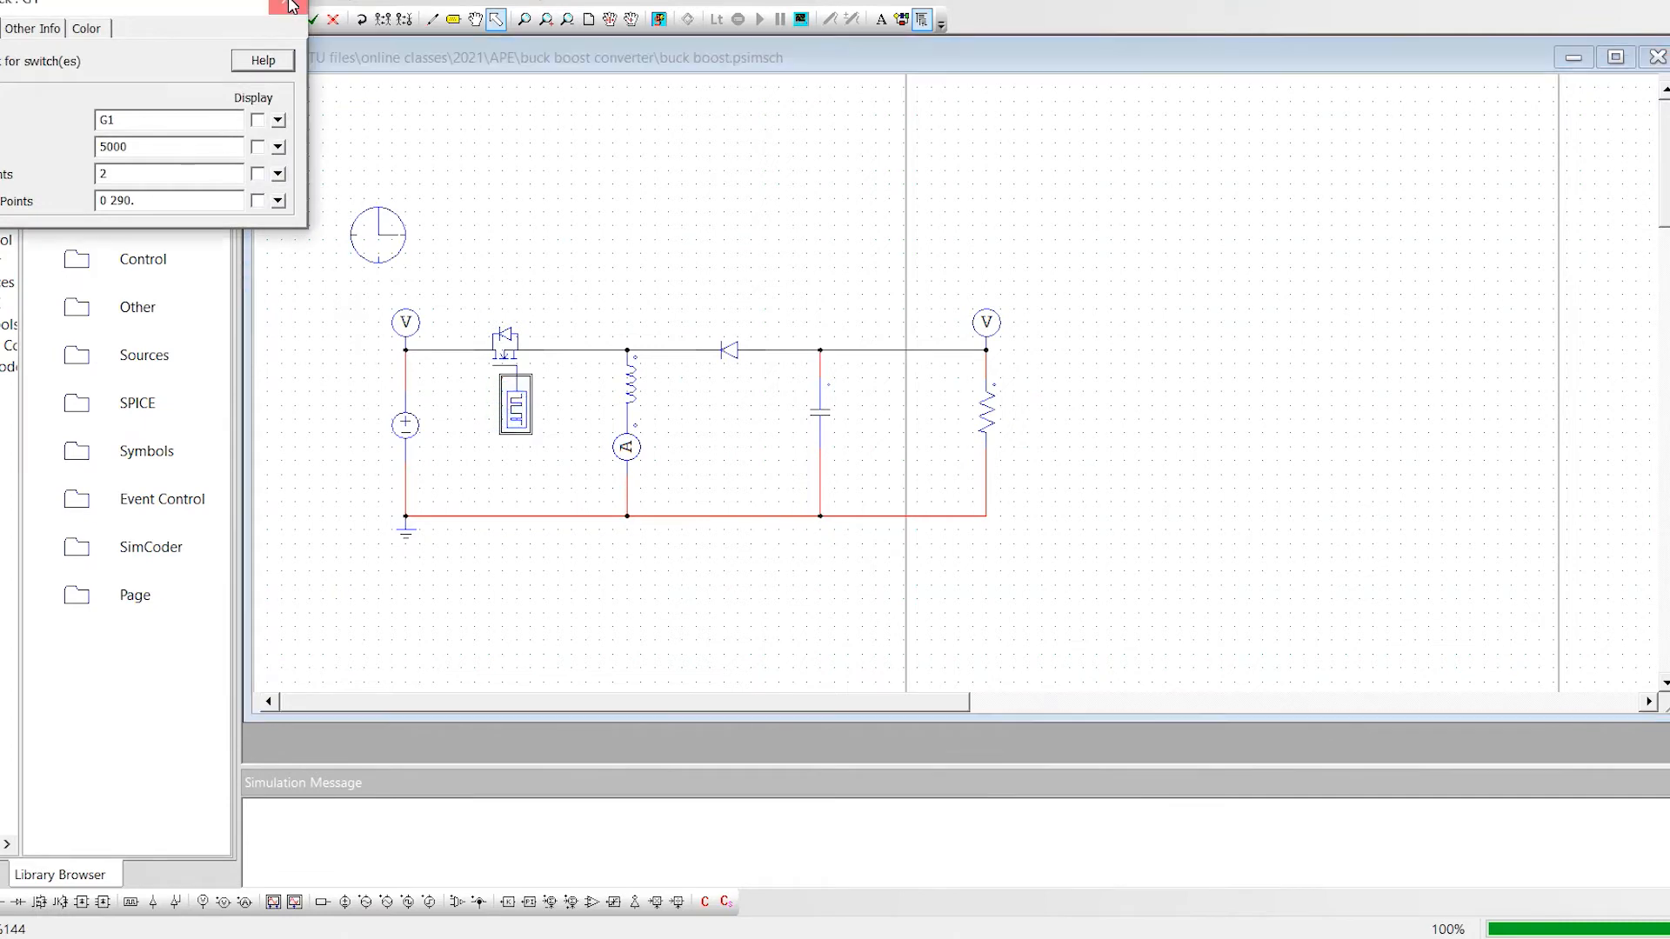
pyautogui.click(290, 6)
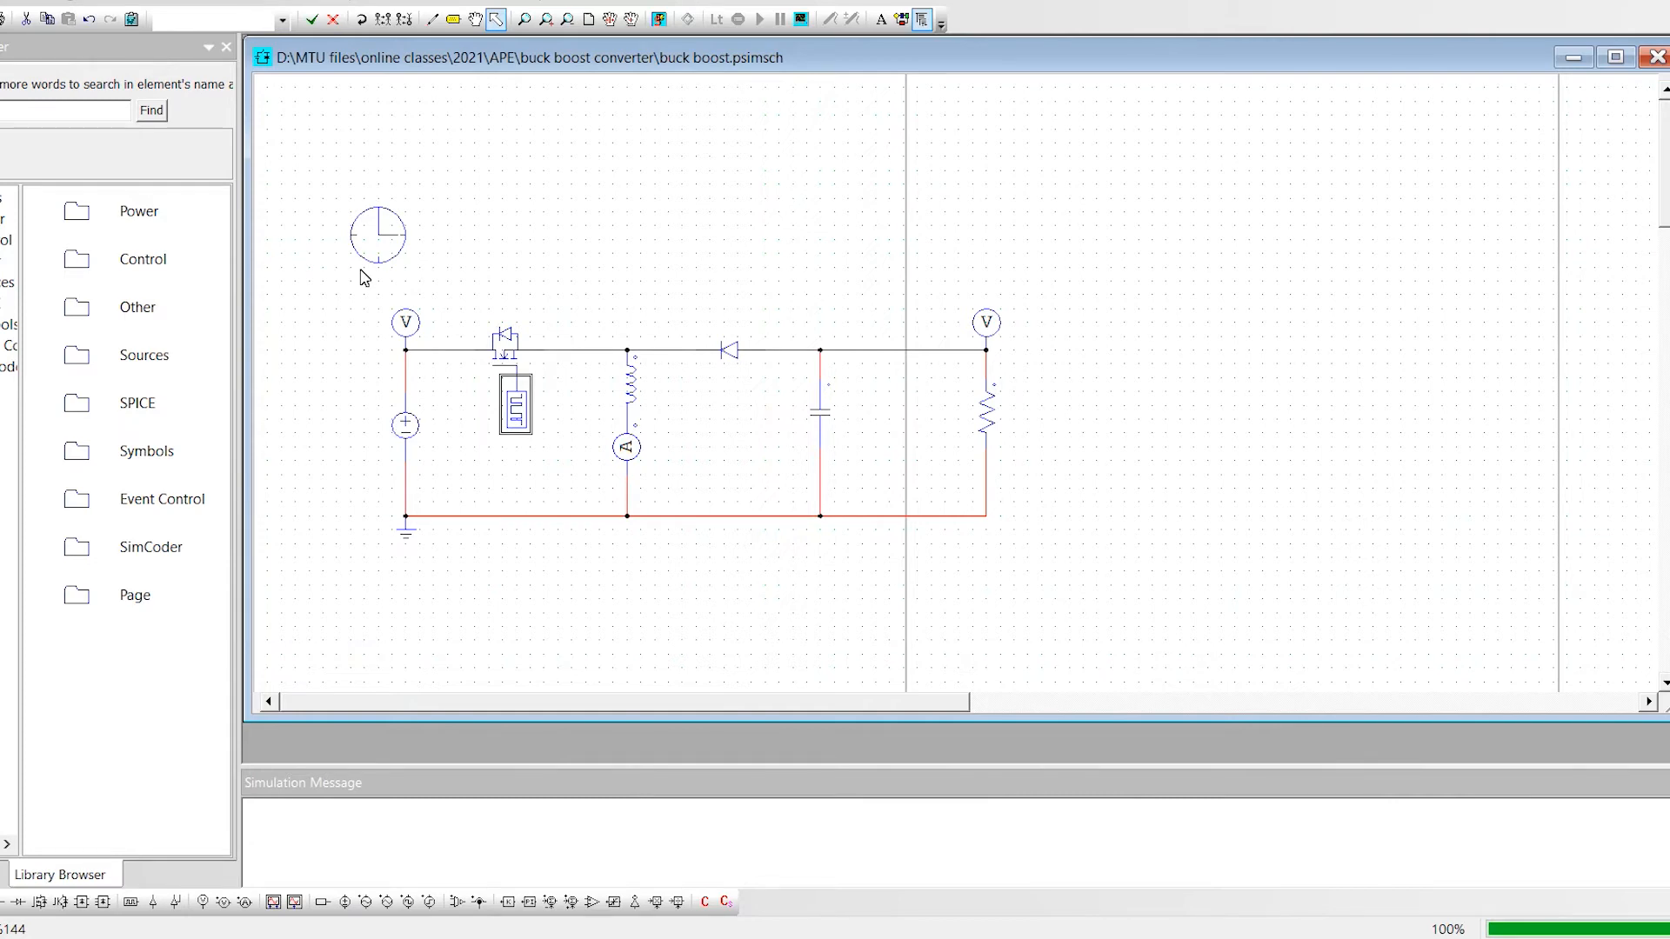
pyautogui.doubleClick(515, 414)
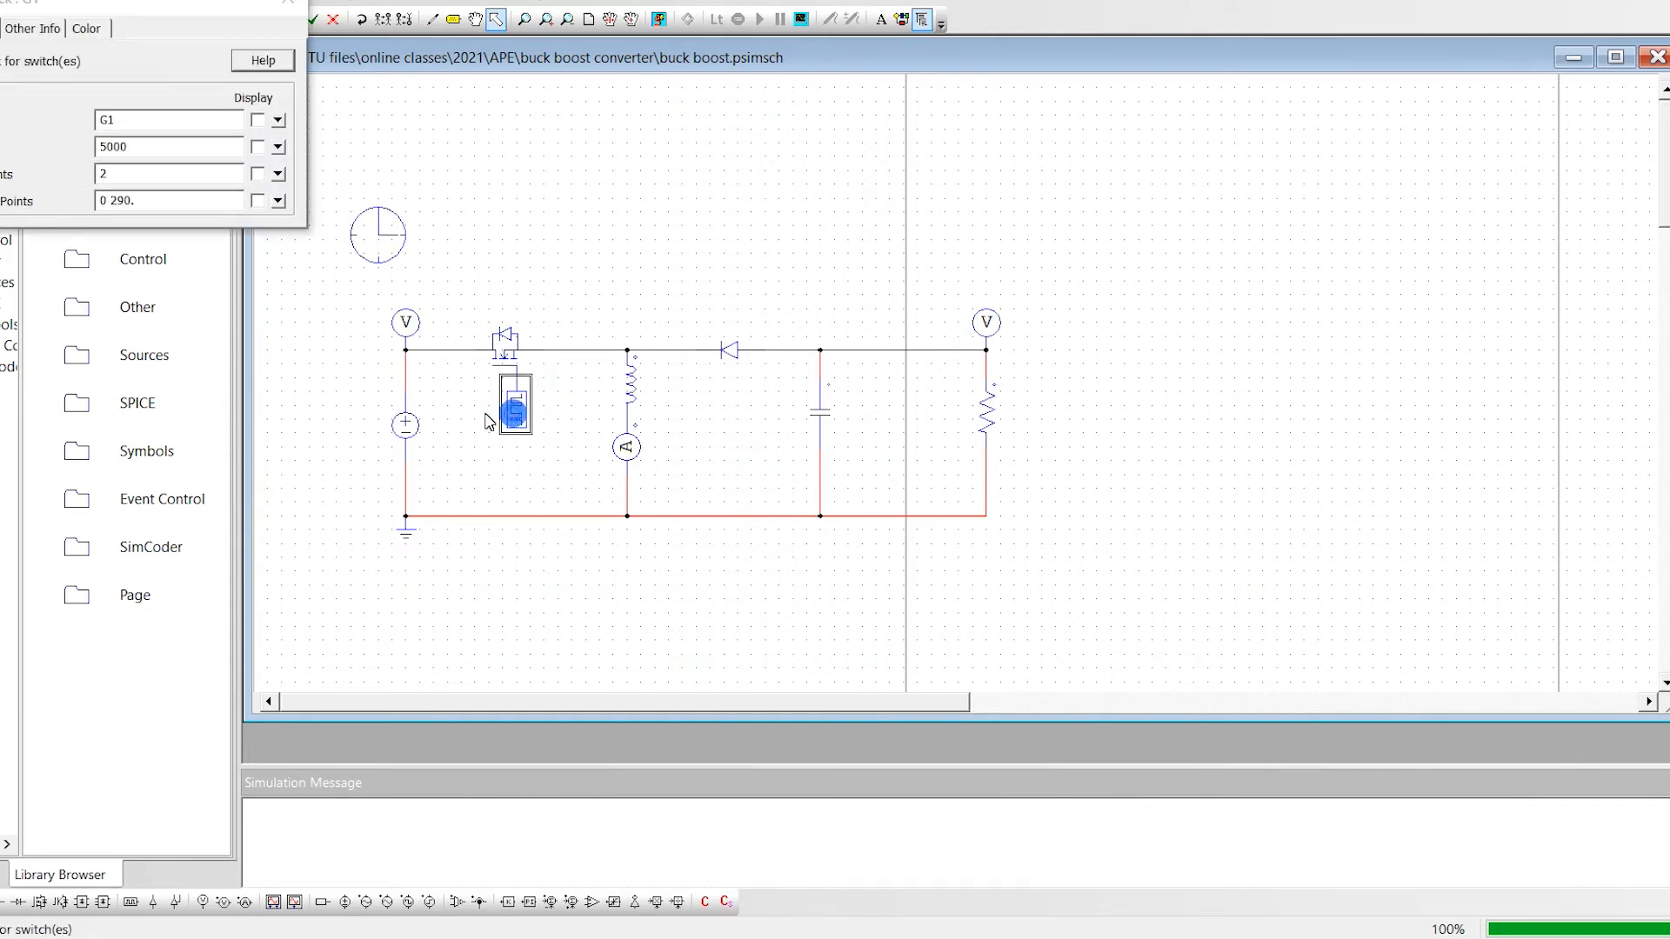
pyautogui.click(130, 201)
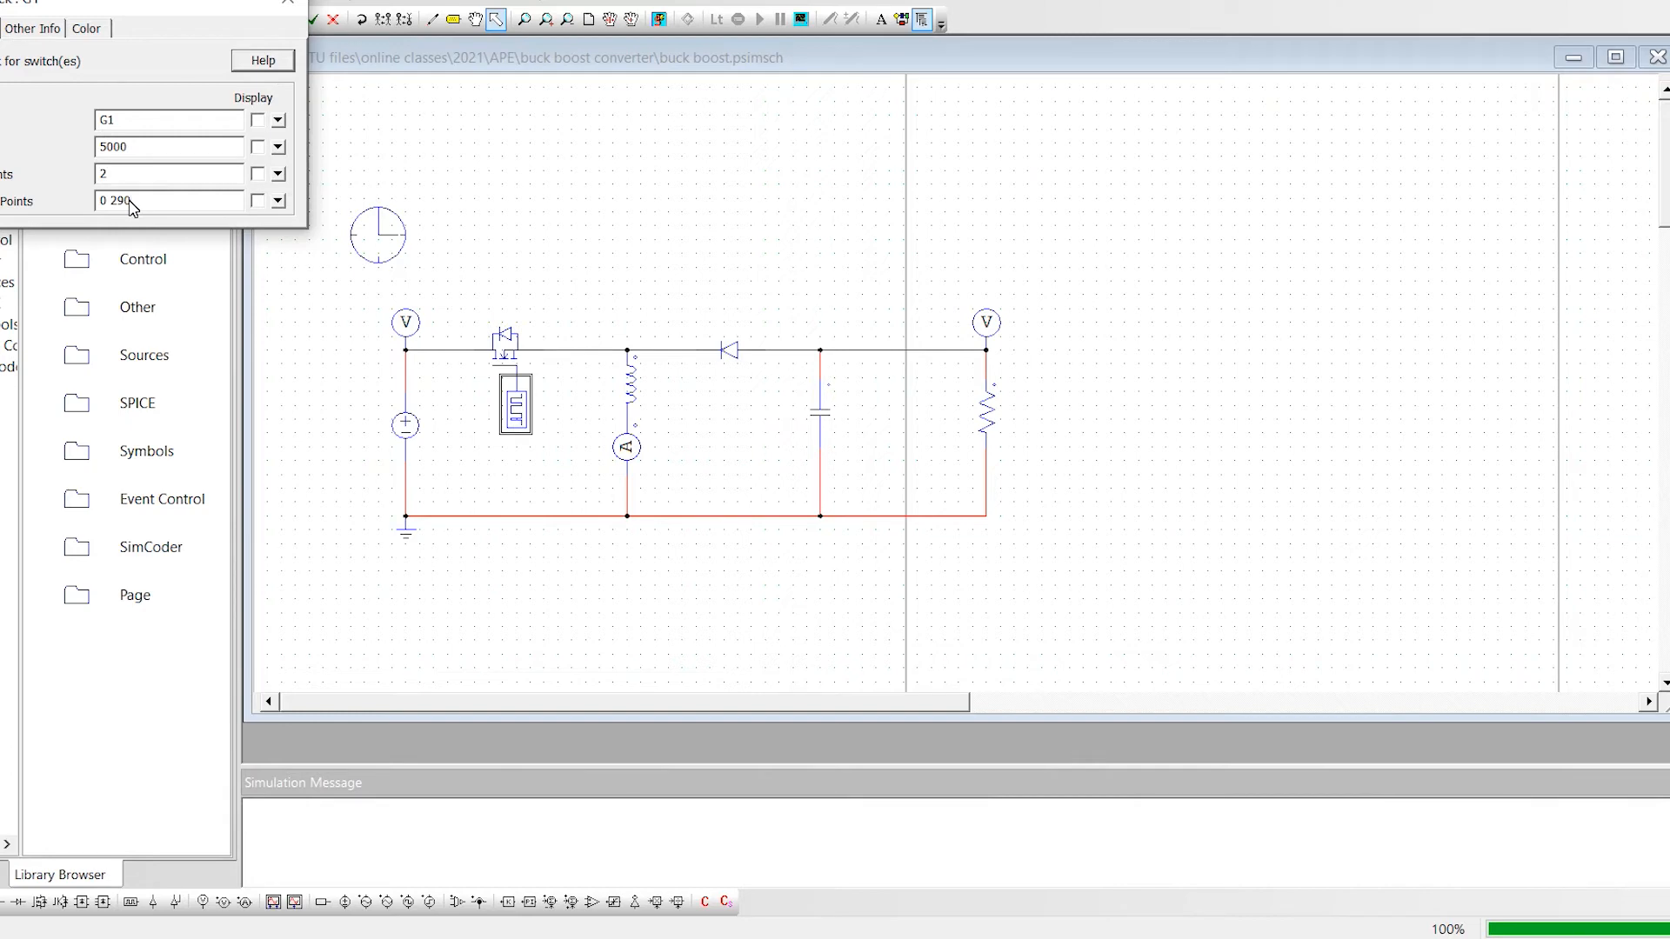
pyautogui.click(131, 201)
pyautogui.write('.')
pyautogui.click(287, 5)
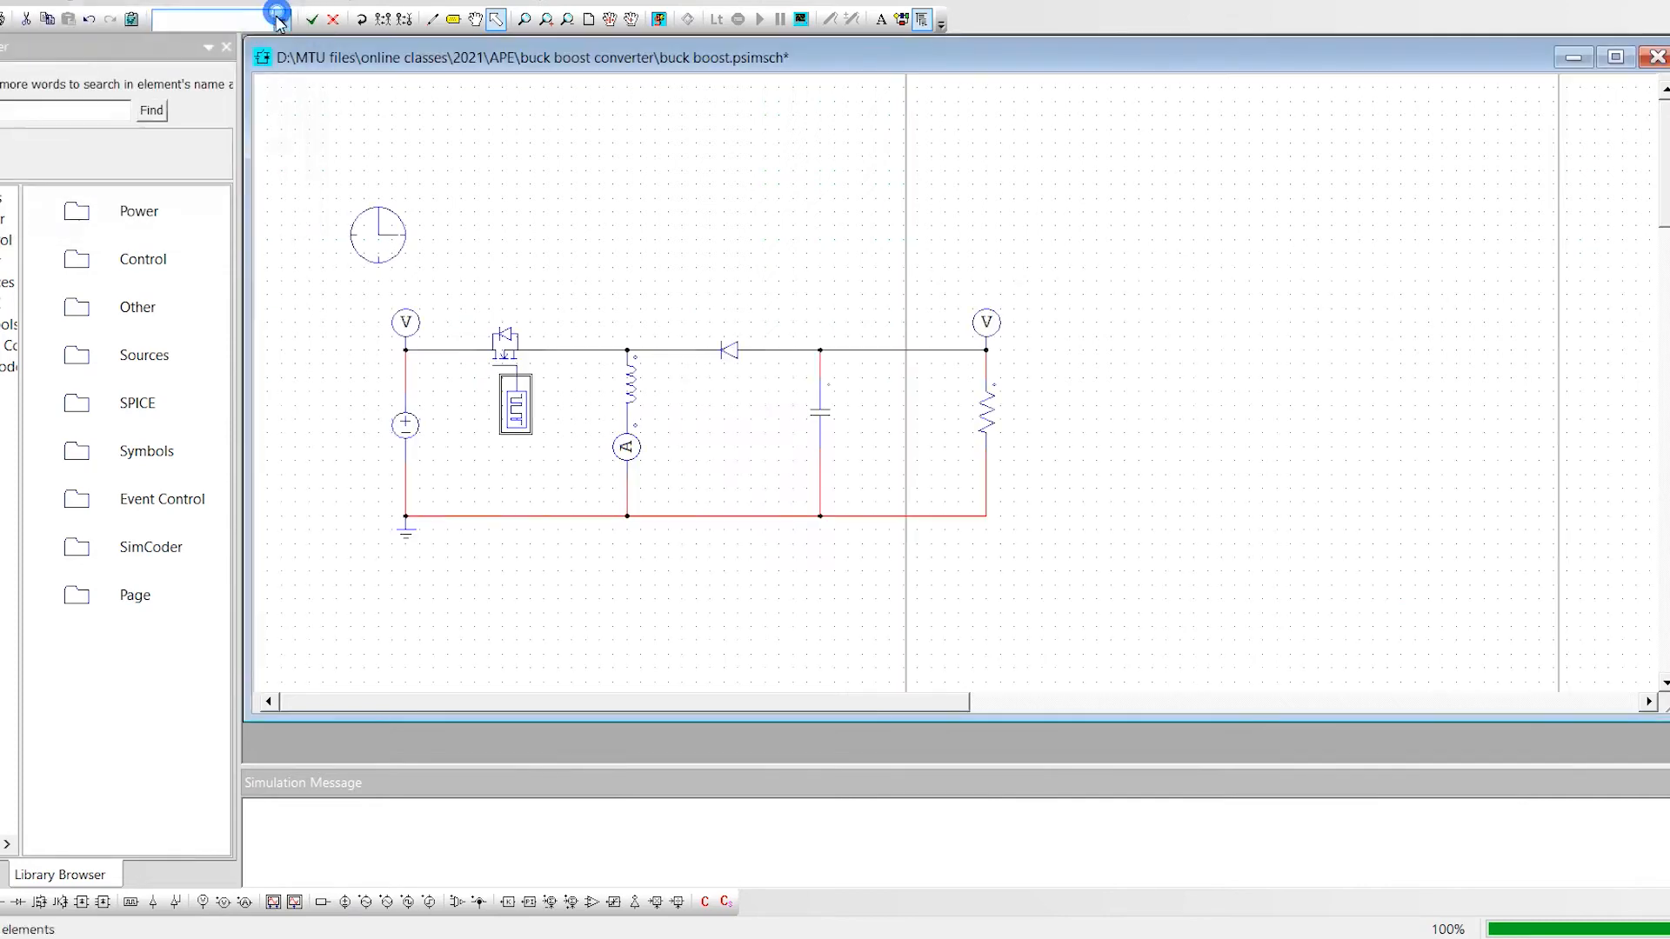
# - Run the simulation of the buck boost circuit and plot the Vin curve
pyautogui.click(412, 421)
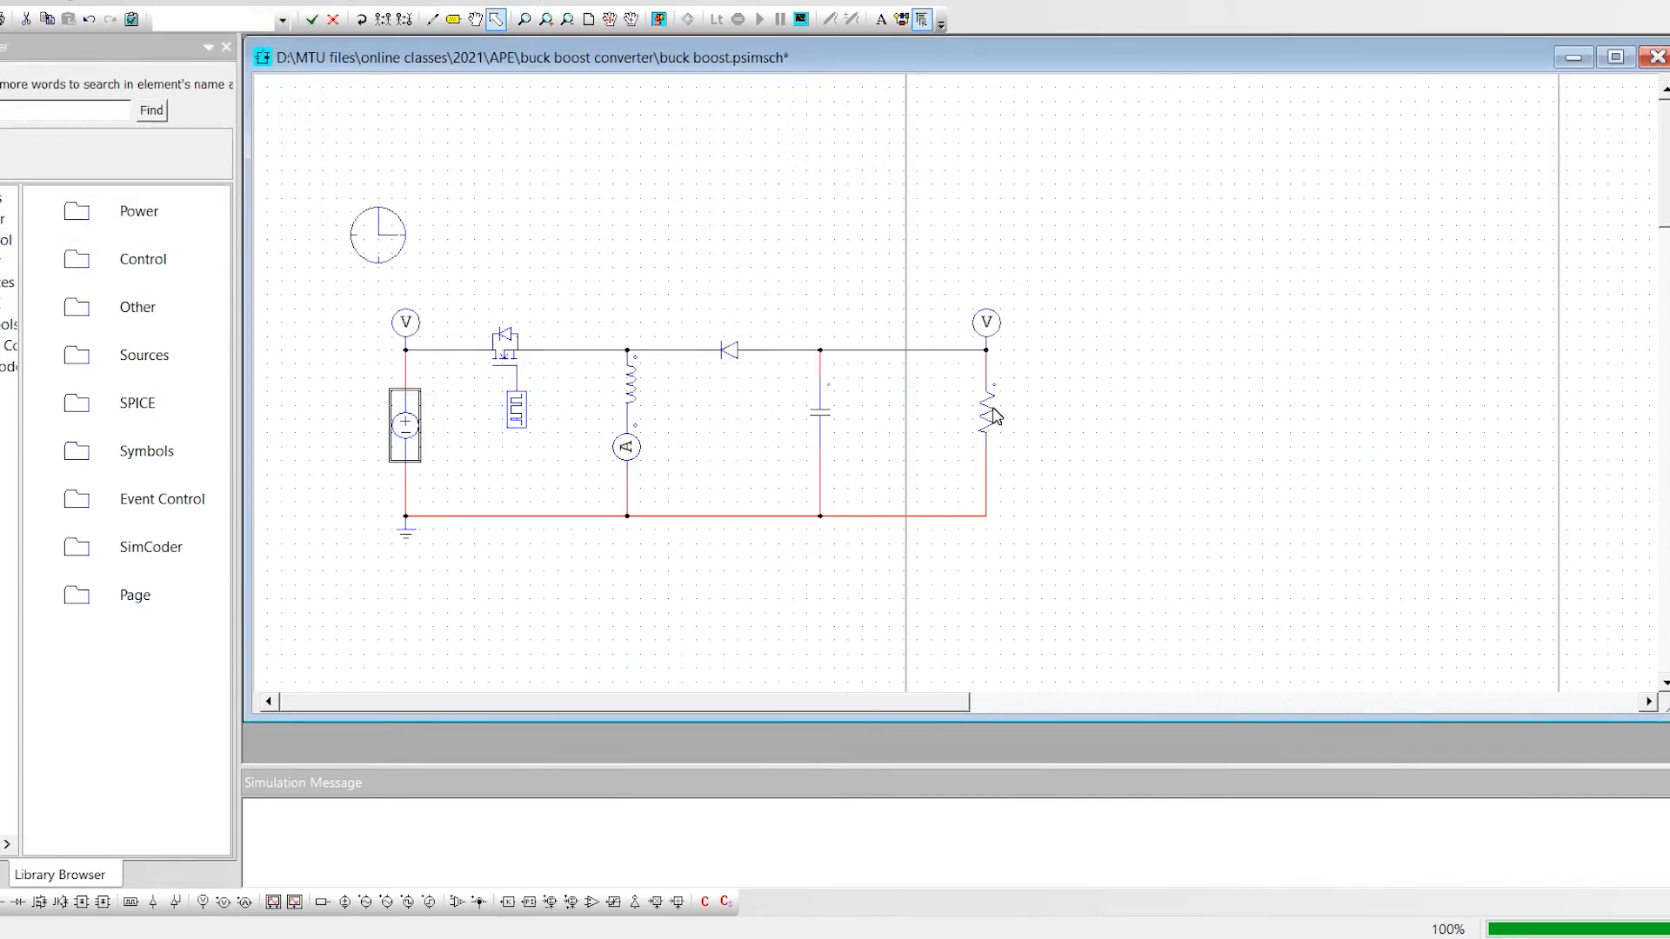
pyautogui.click(991, 407)
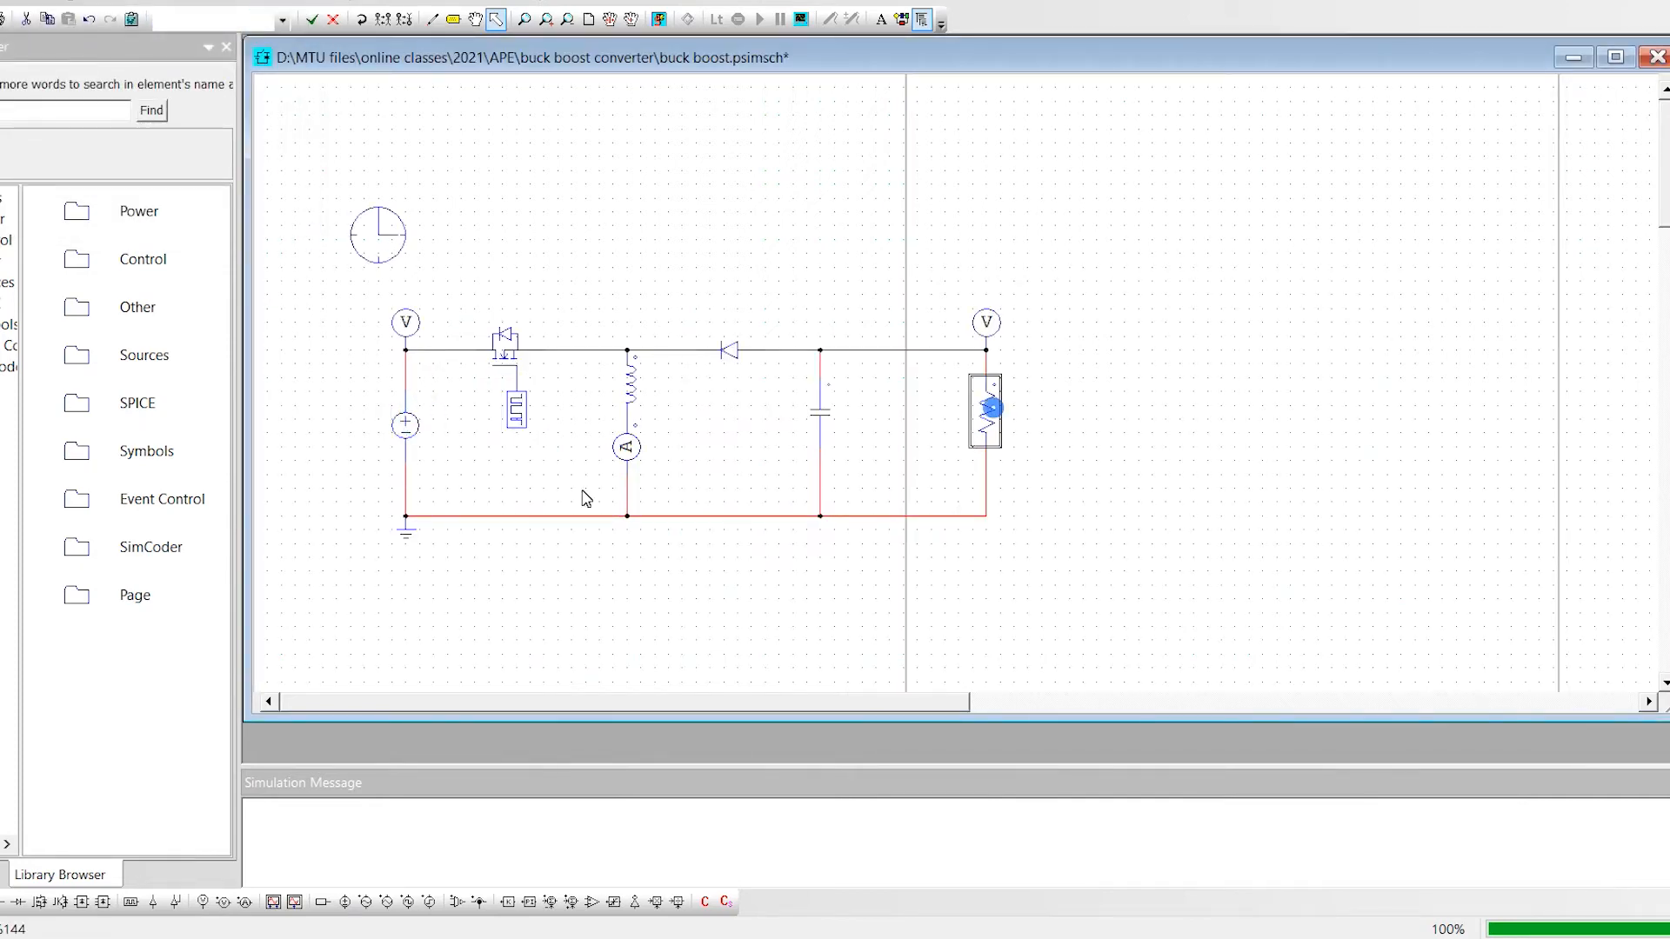
pyautogui.click(658, 21)
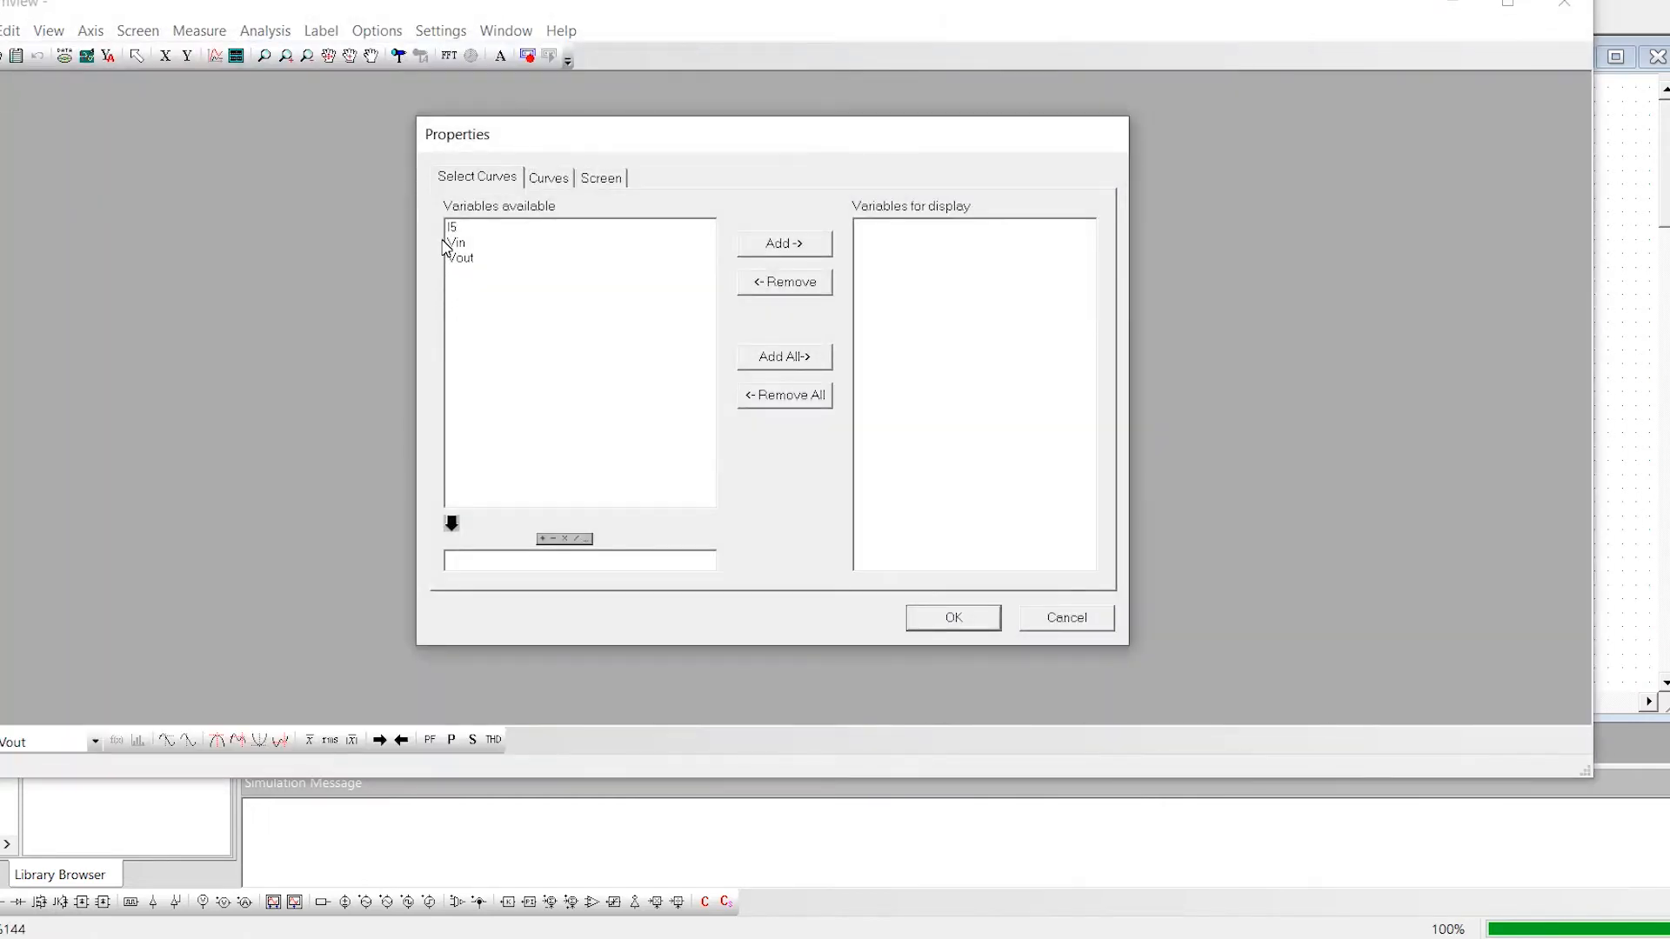
pyautogui.click(455, 243)
pyautogui.click(961, 621)
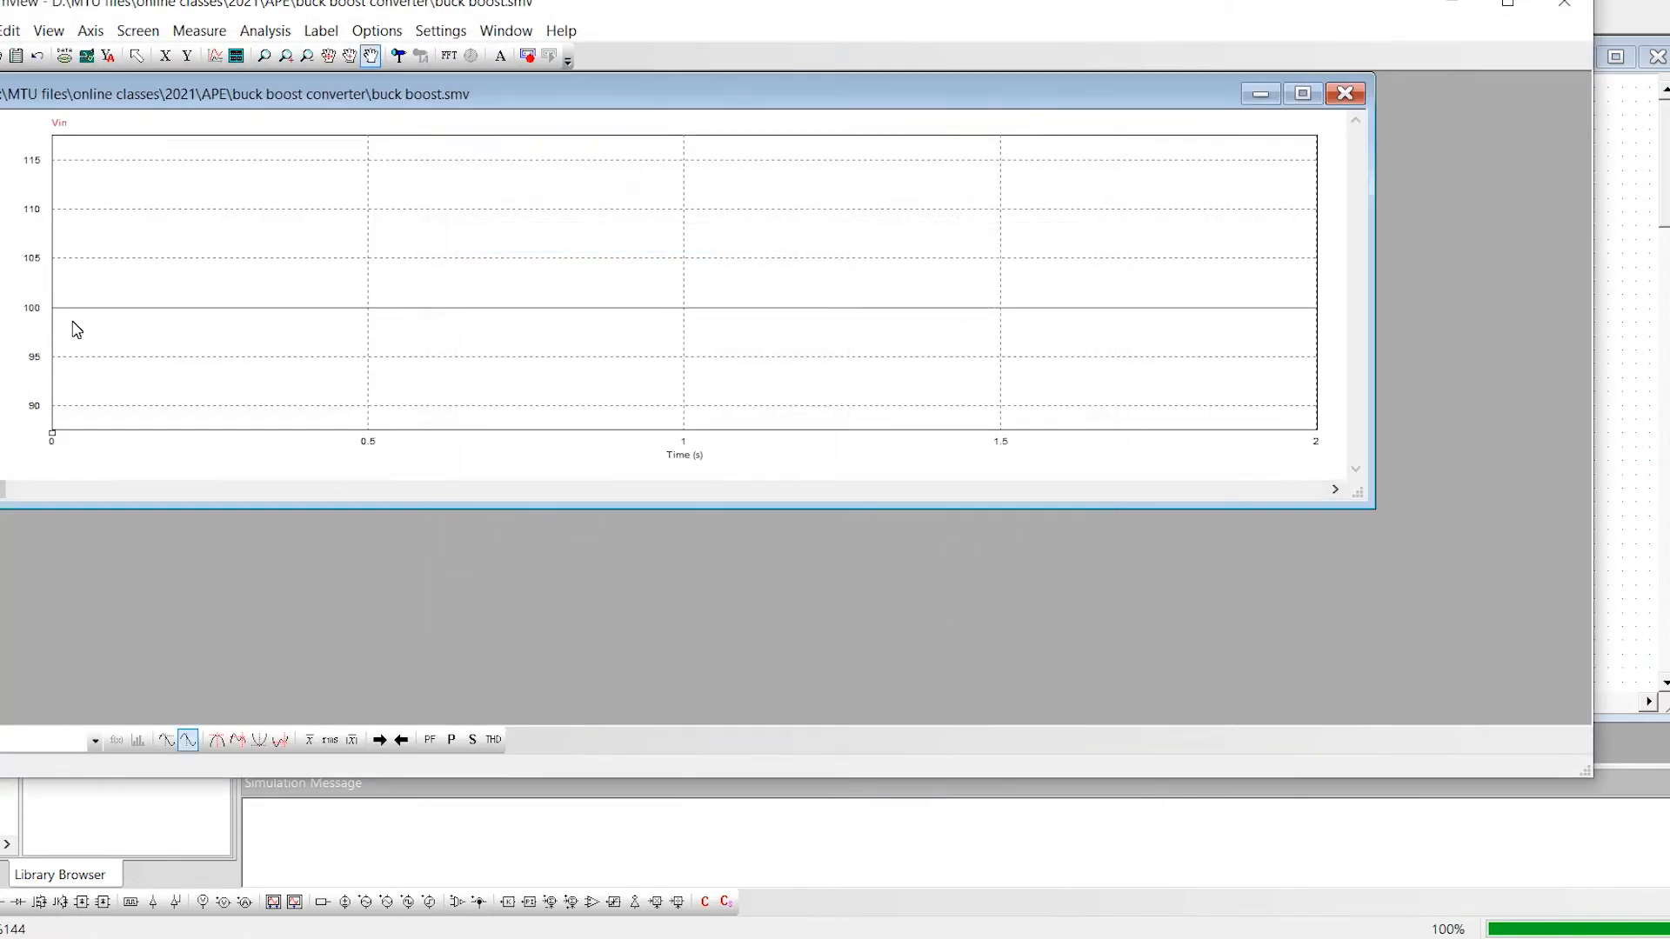
# - Add a second plot screen showing the Vout curve
pyautogui.click(236, 56)
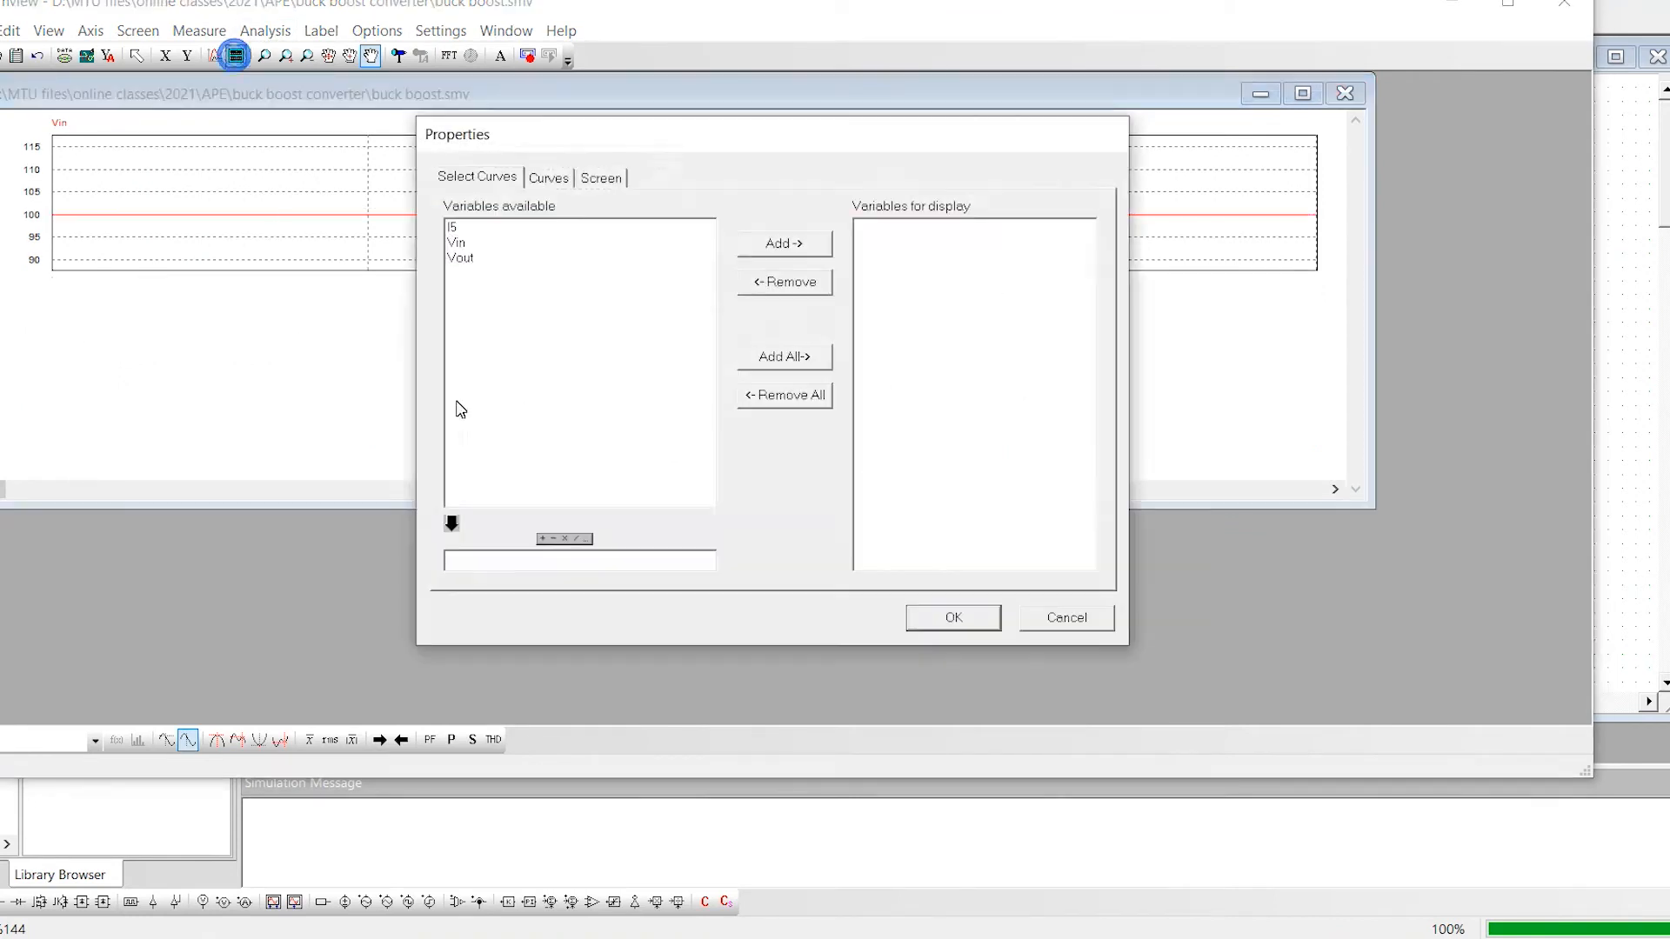
pyautogui.click(460, 260)
pyautogui.click(972, 618)
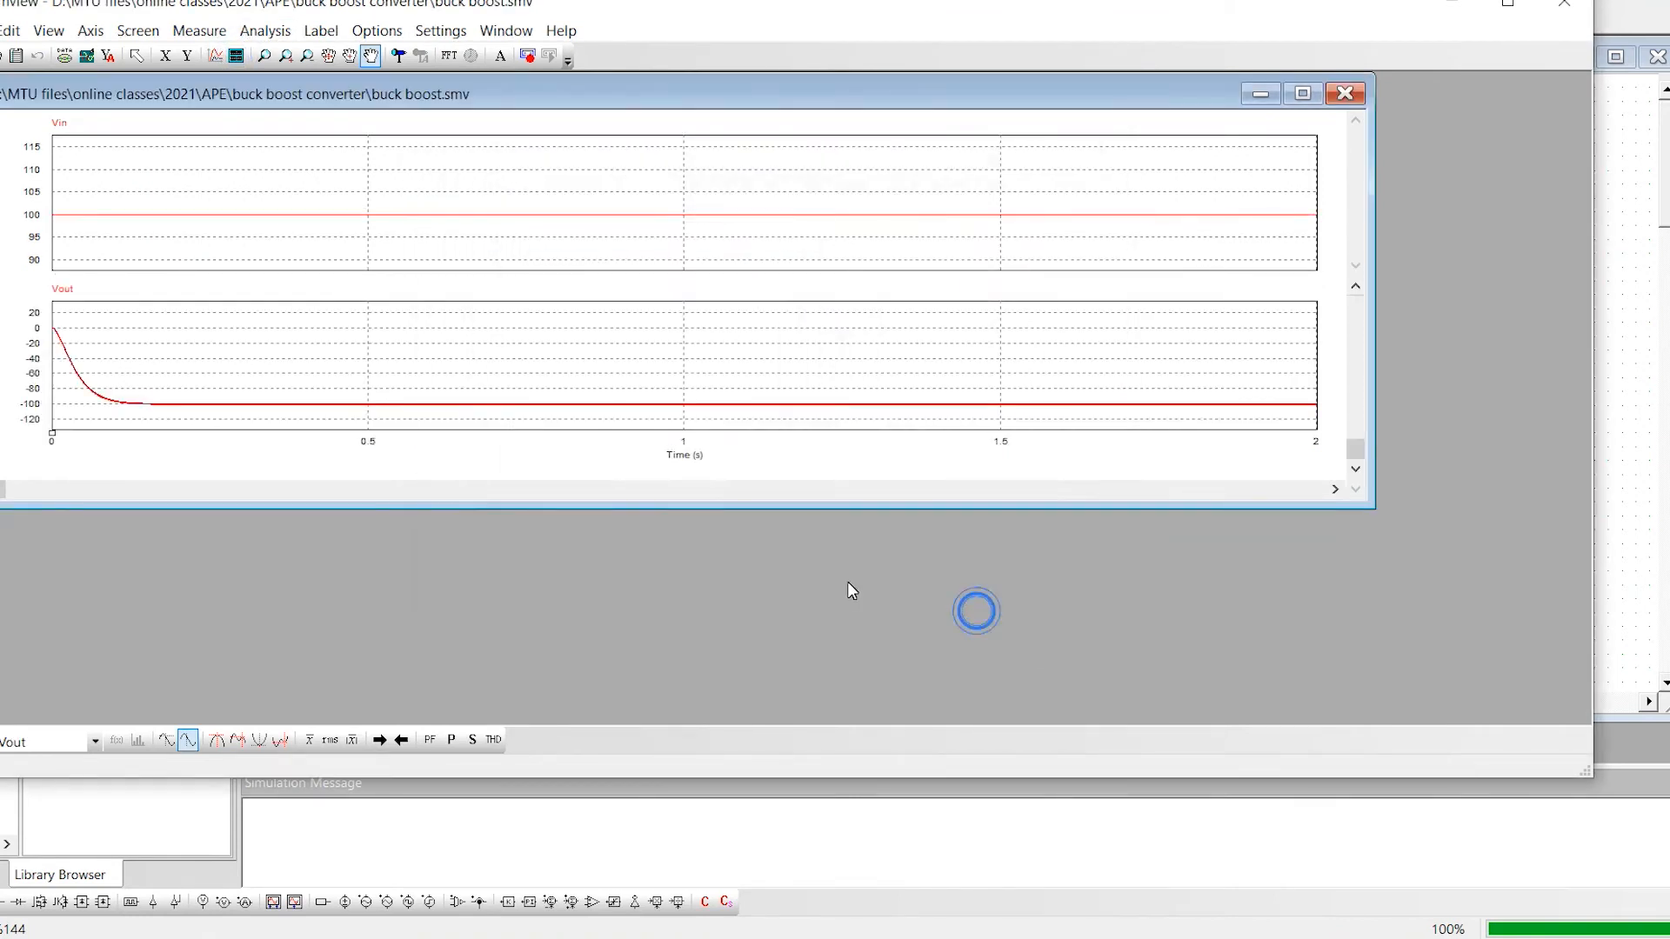
# - Enlarge and close the waveform plots, and set the MOSFET gating block's switching points to 0 80
pyautogui.moveTo(1375, 503); pyautogui.dragTo(1458, 613)
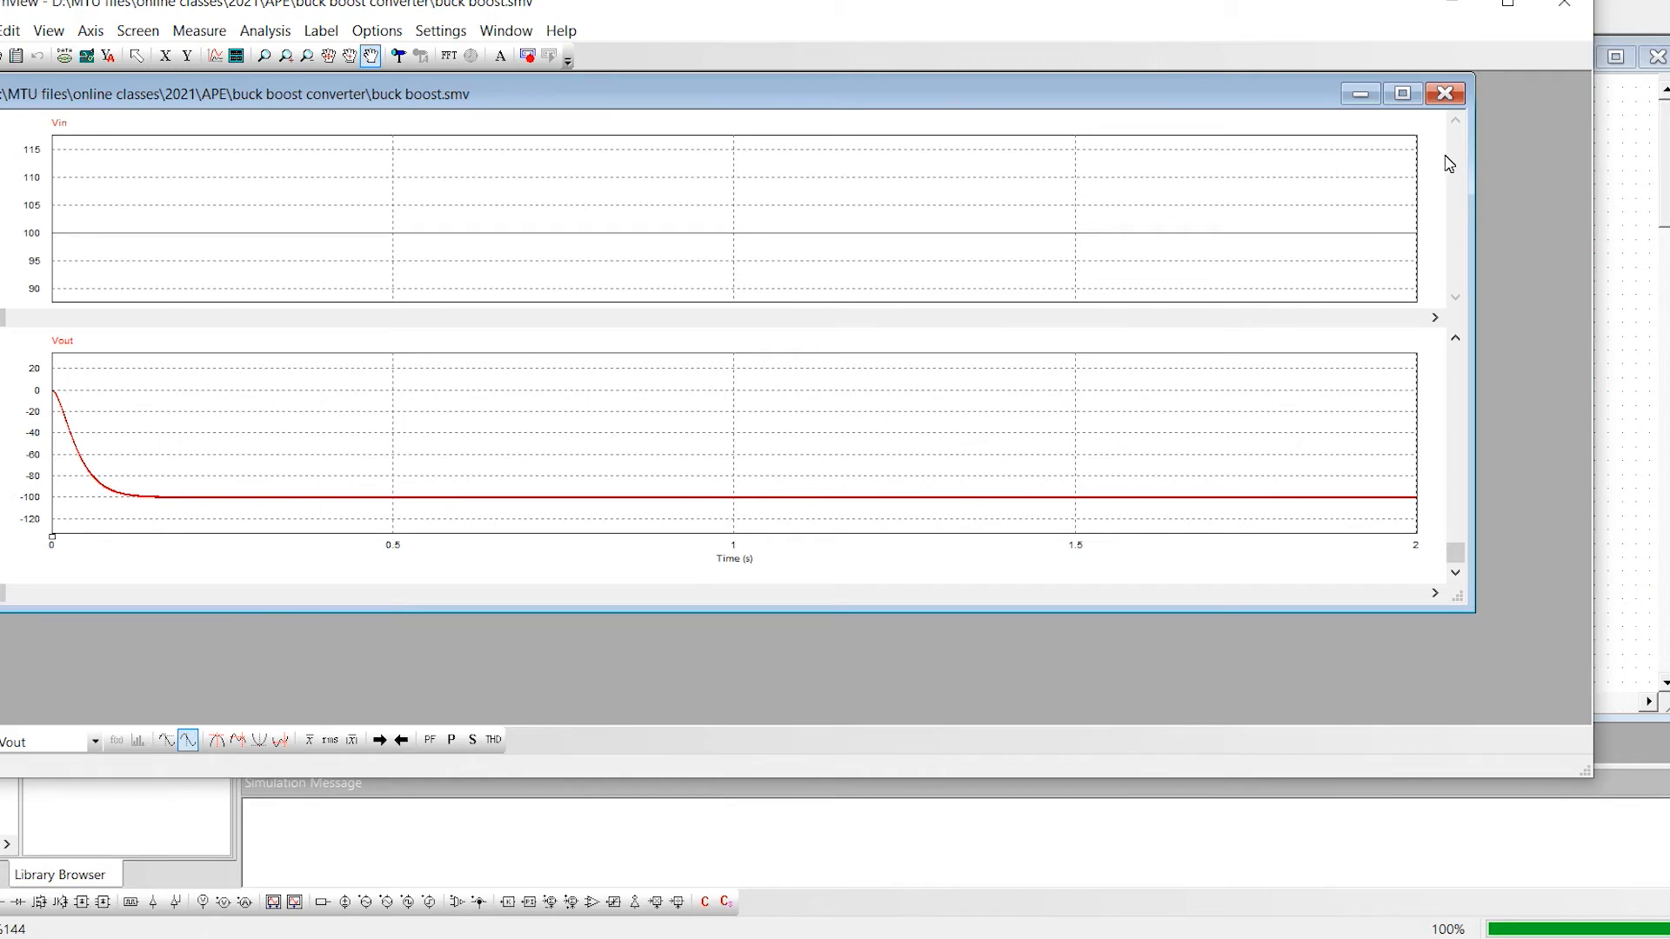
pyautogui.click(1564, 4)
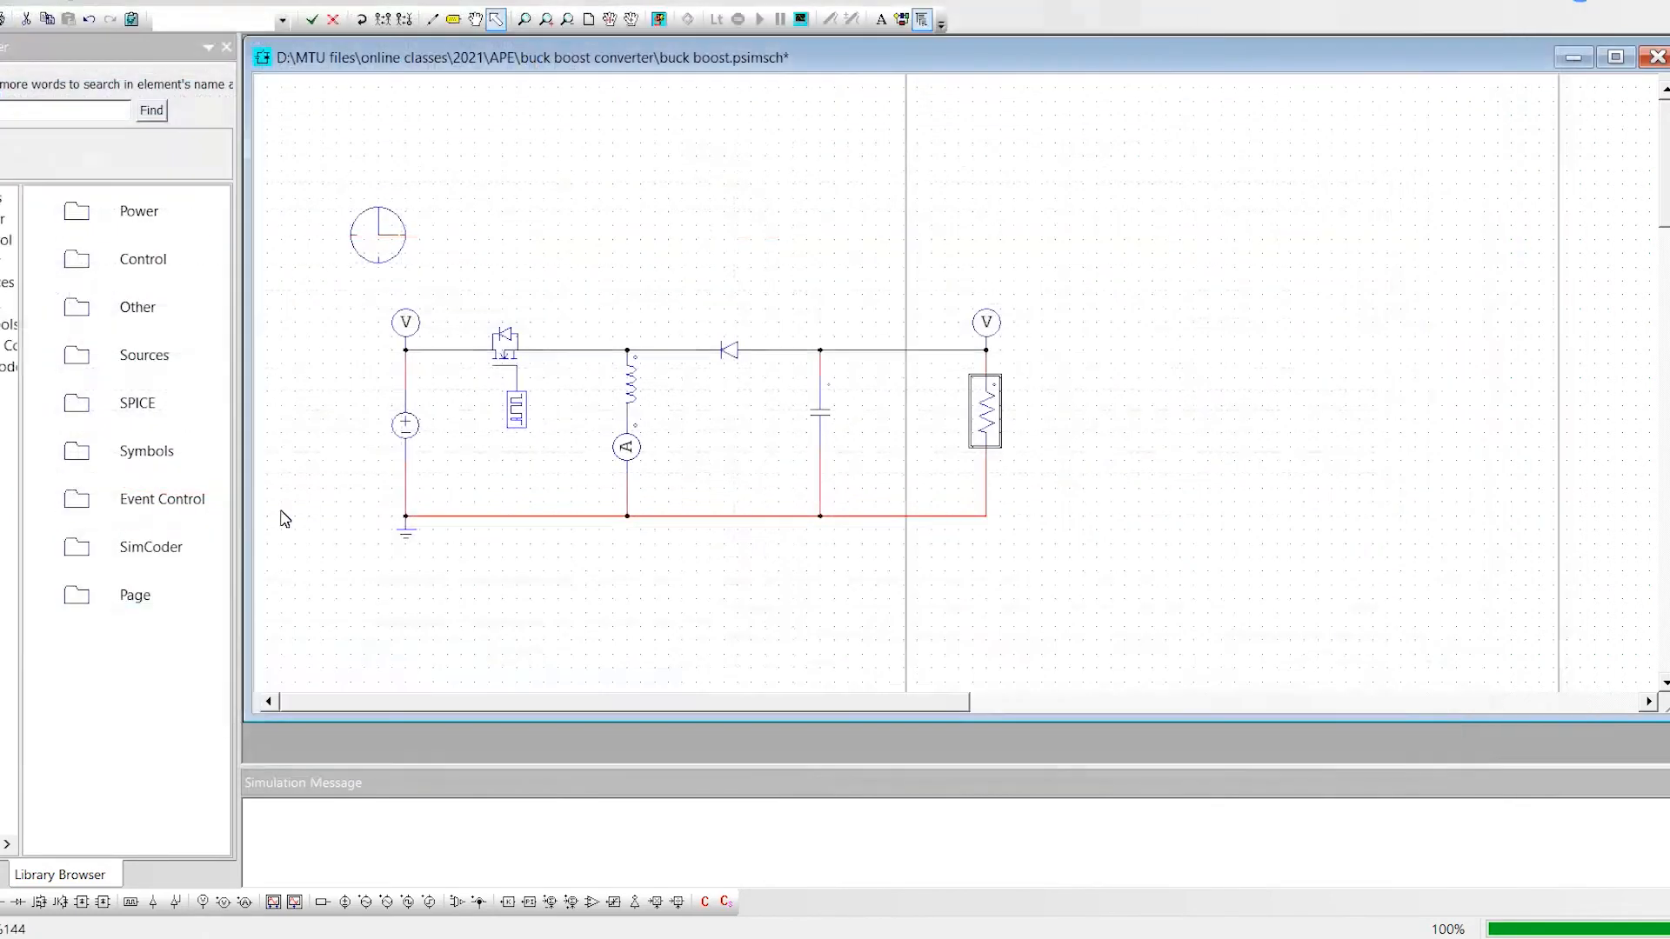
pyautogui.doubleClick(511, 414)
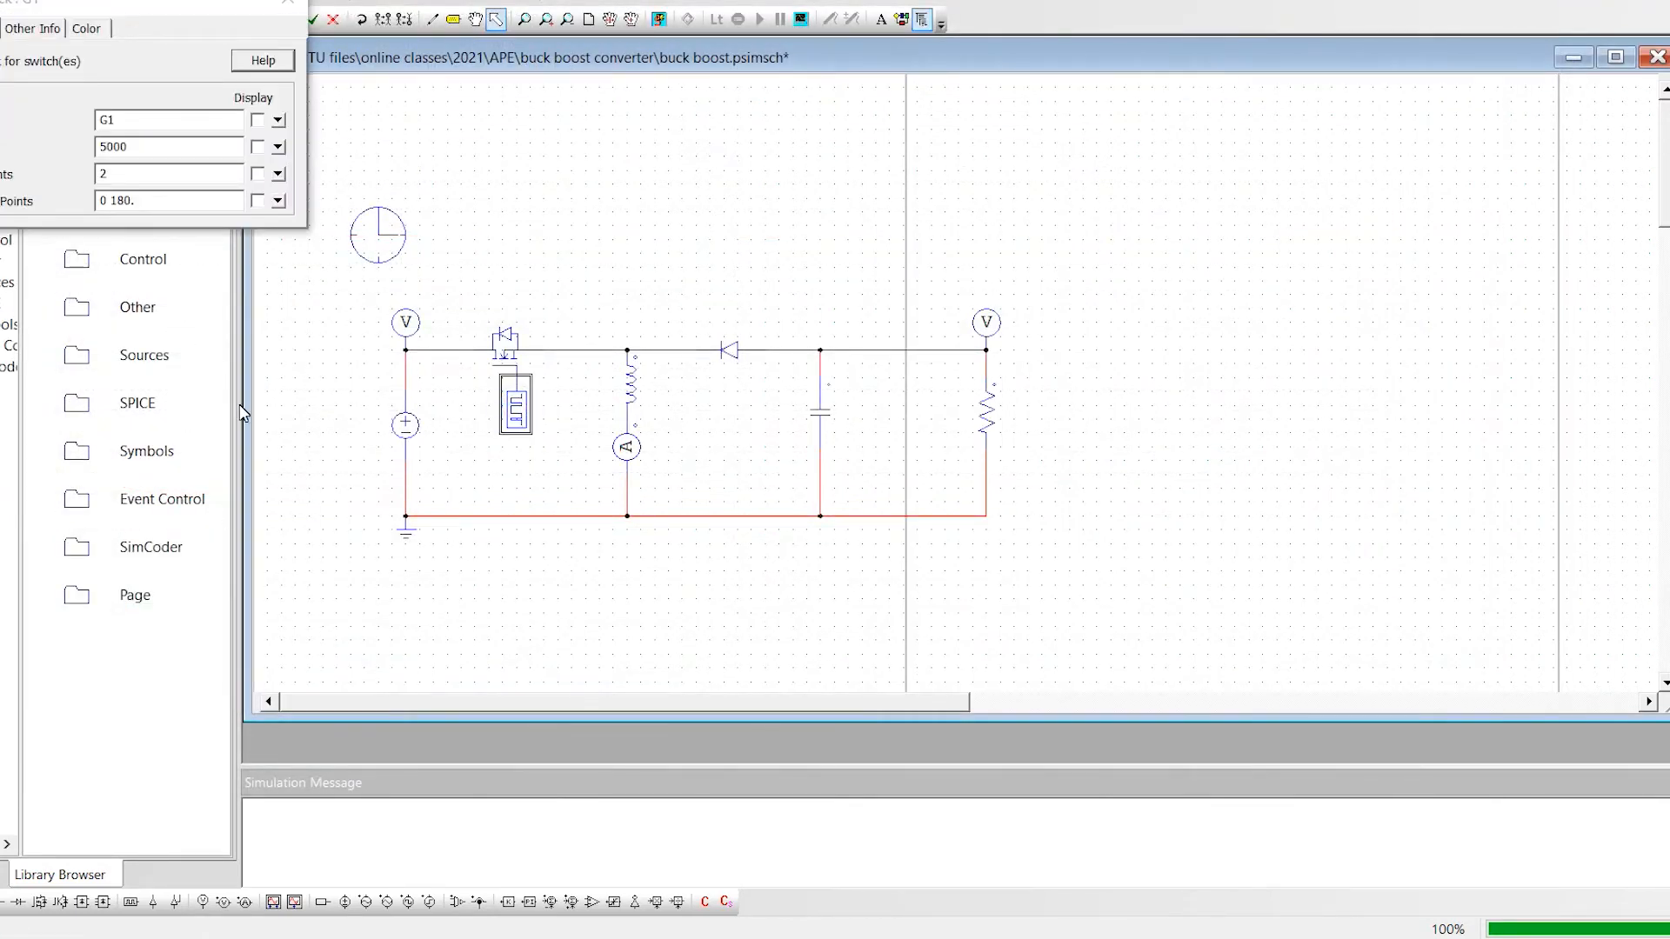
pyautogui.click(129, 201)
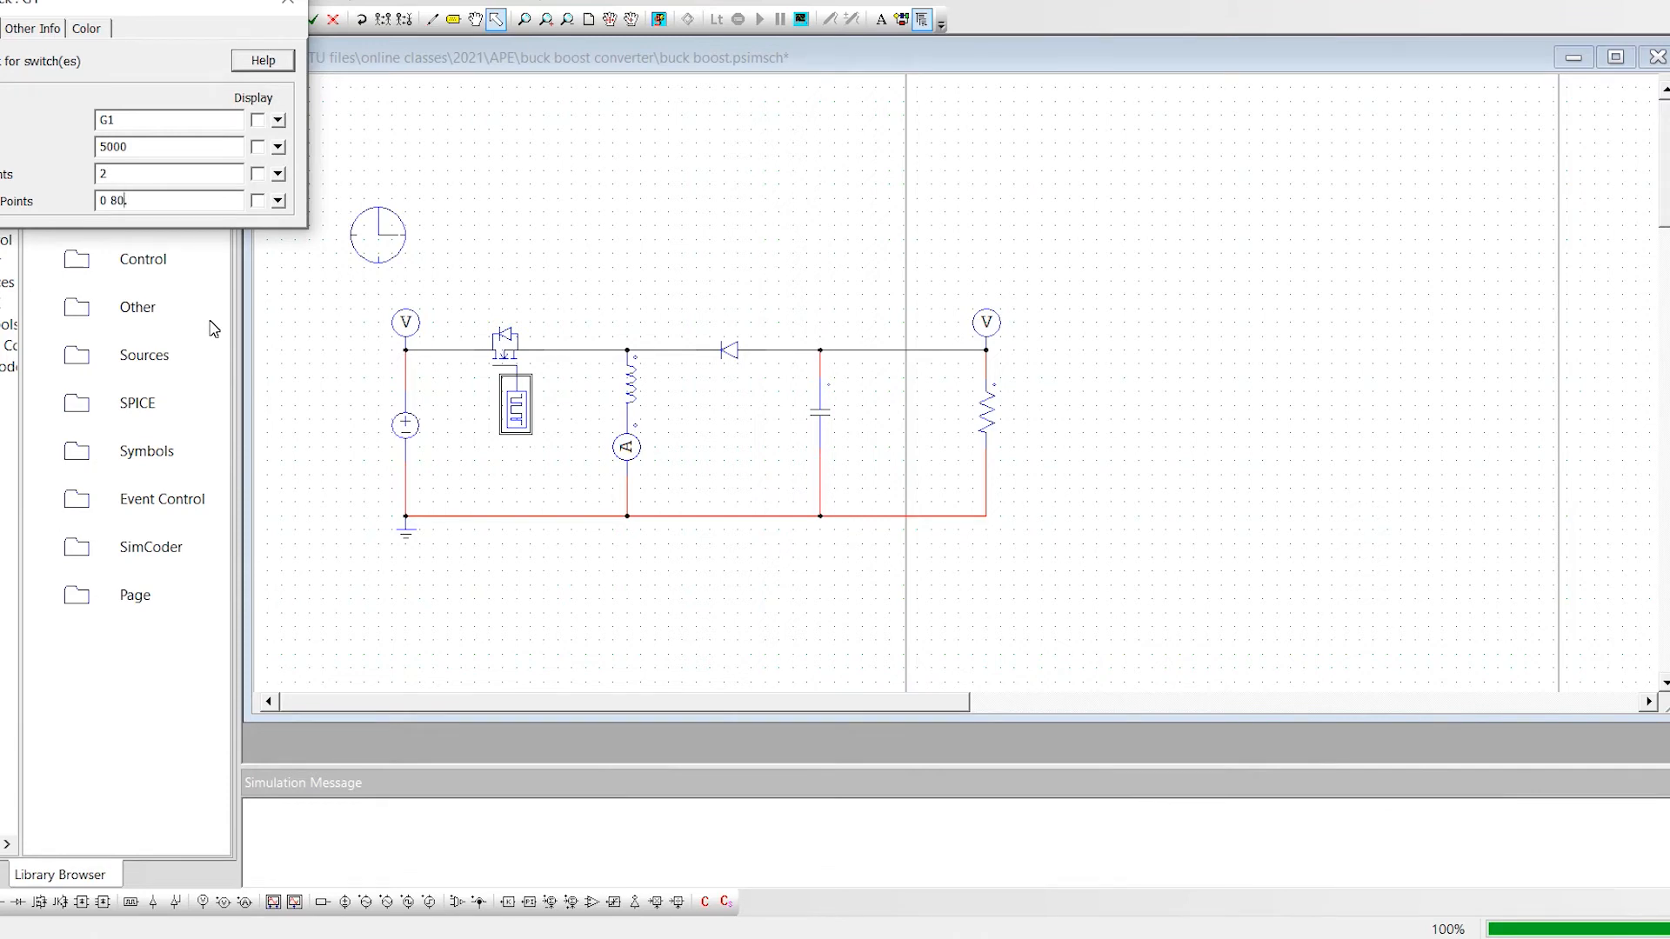
pyautogui.click(288, 3)
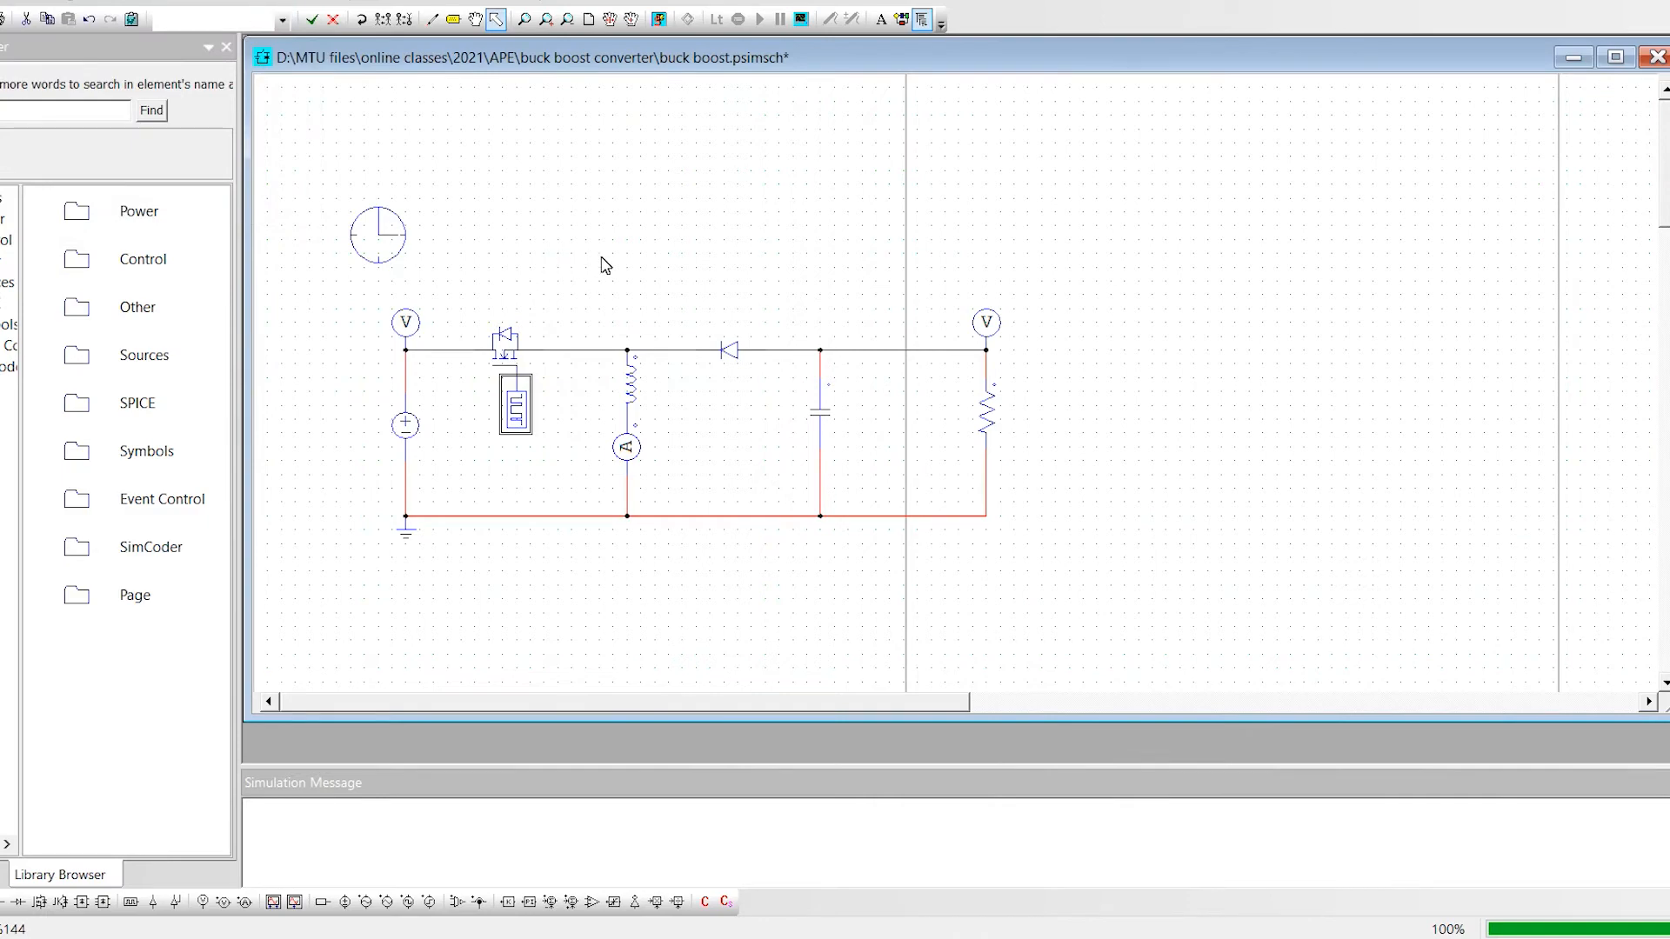
# - Run the simulation, plot Vin and Vout on one screen, and return to the schematic
pyautogui.click(658, 19)
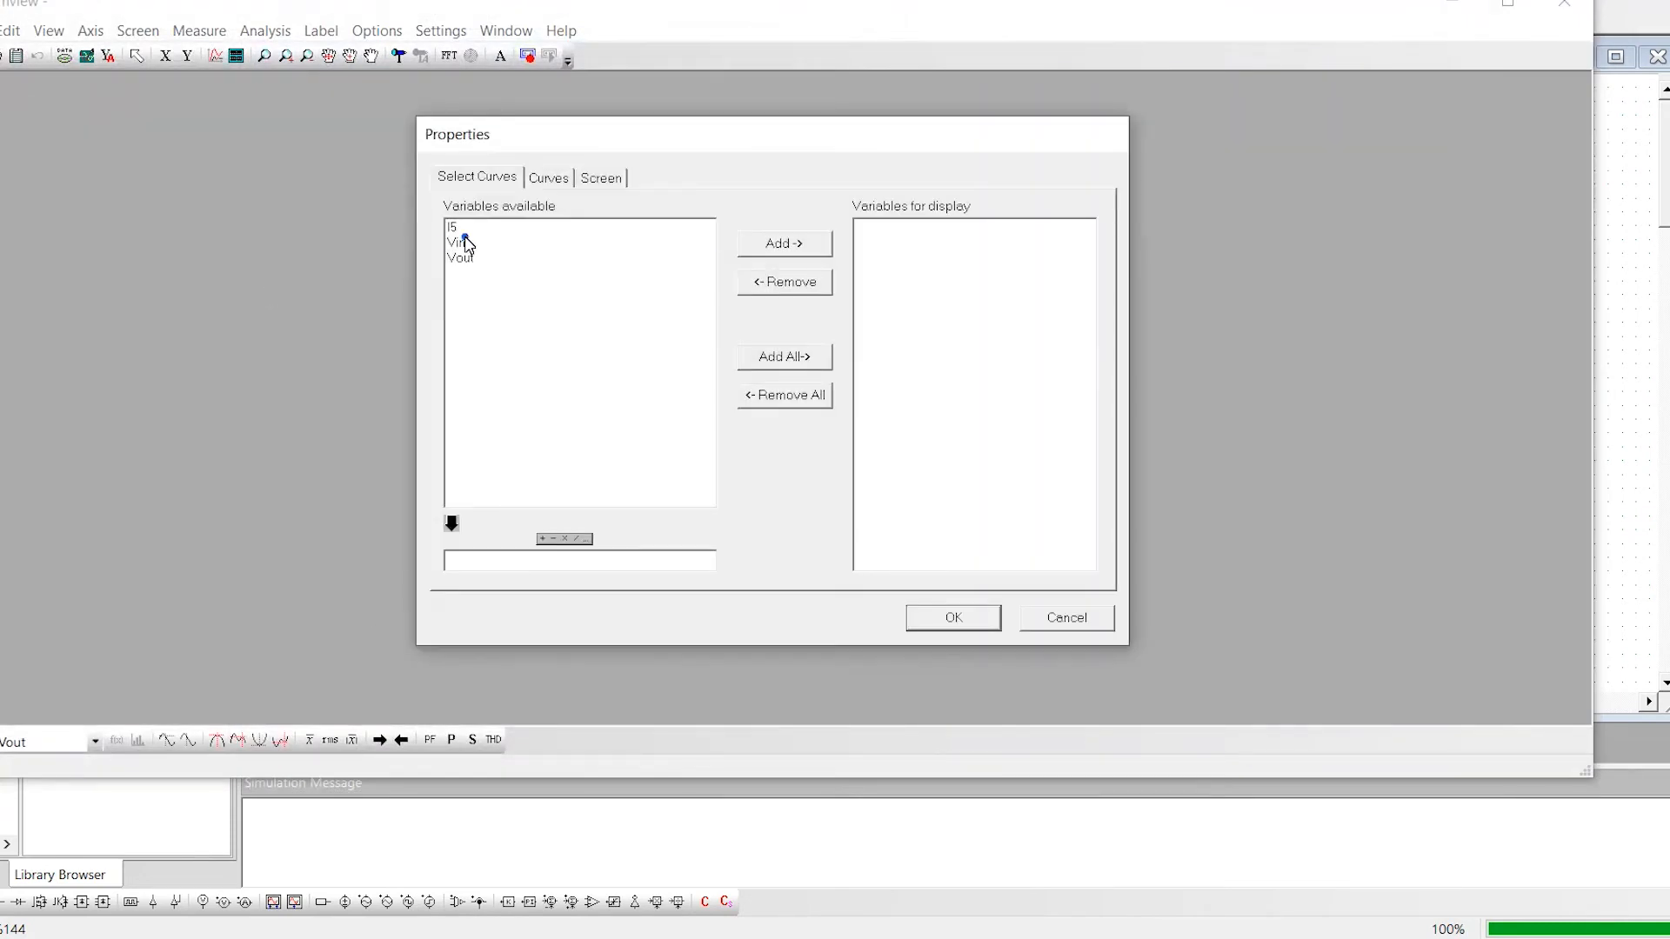
pyautogui.click(467, 244)
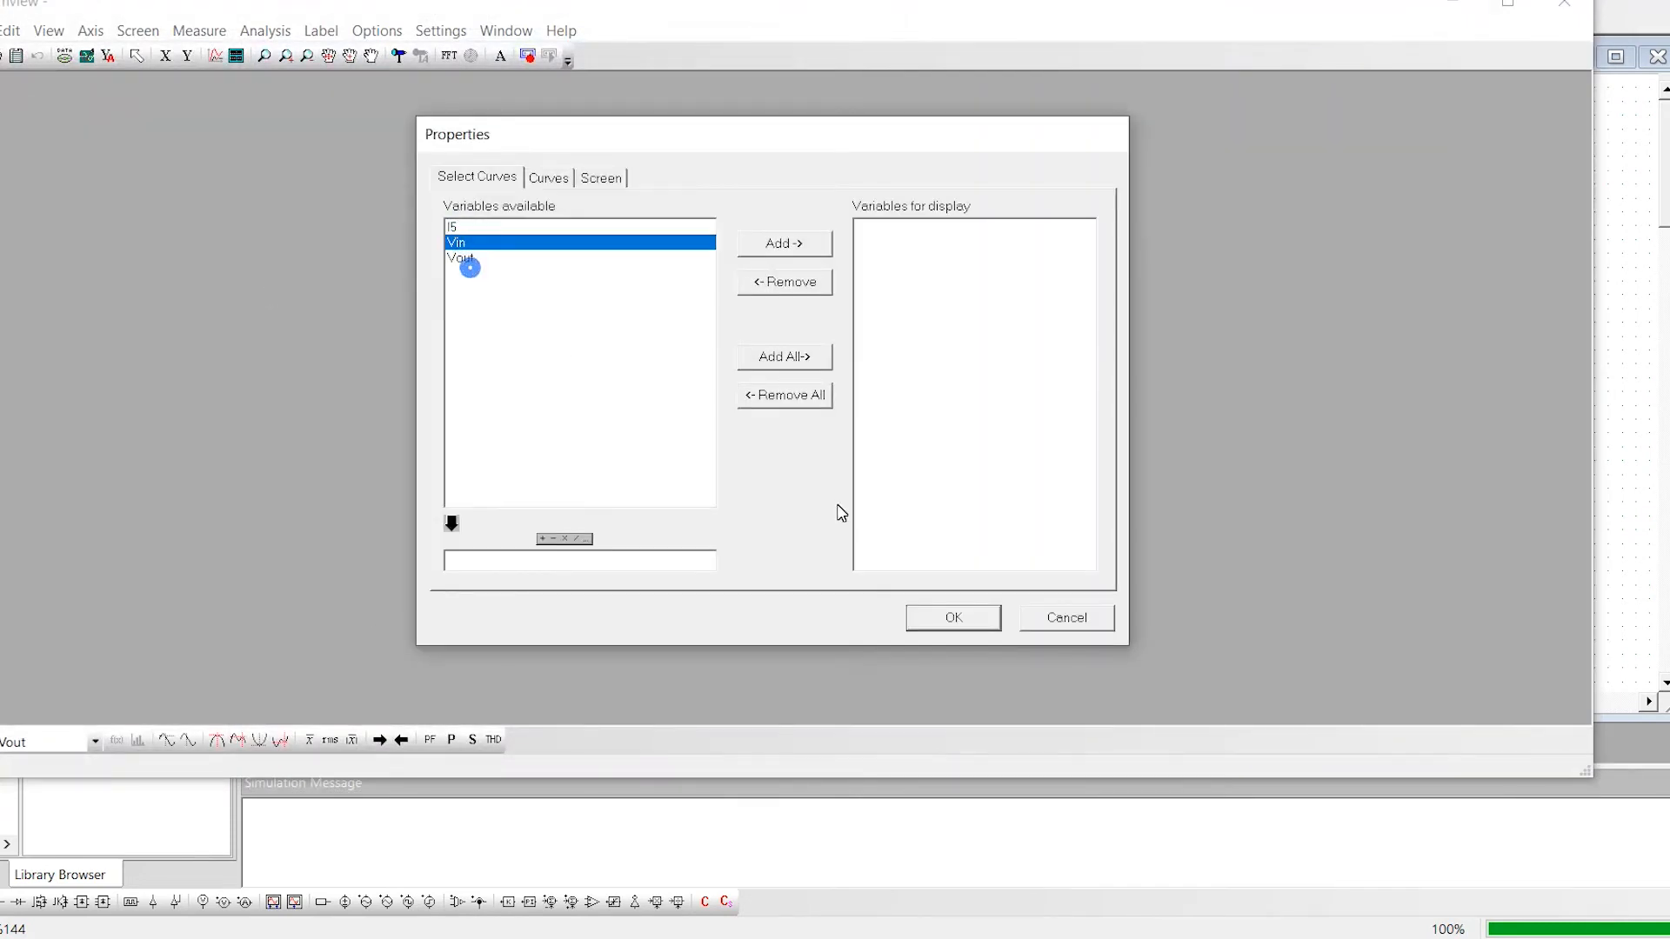
pyautogui.keyDown('shift'); pyautogui.click(483, 258); pyautogui.keyUp('shift')
pyautogui.click(967, 619)
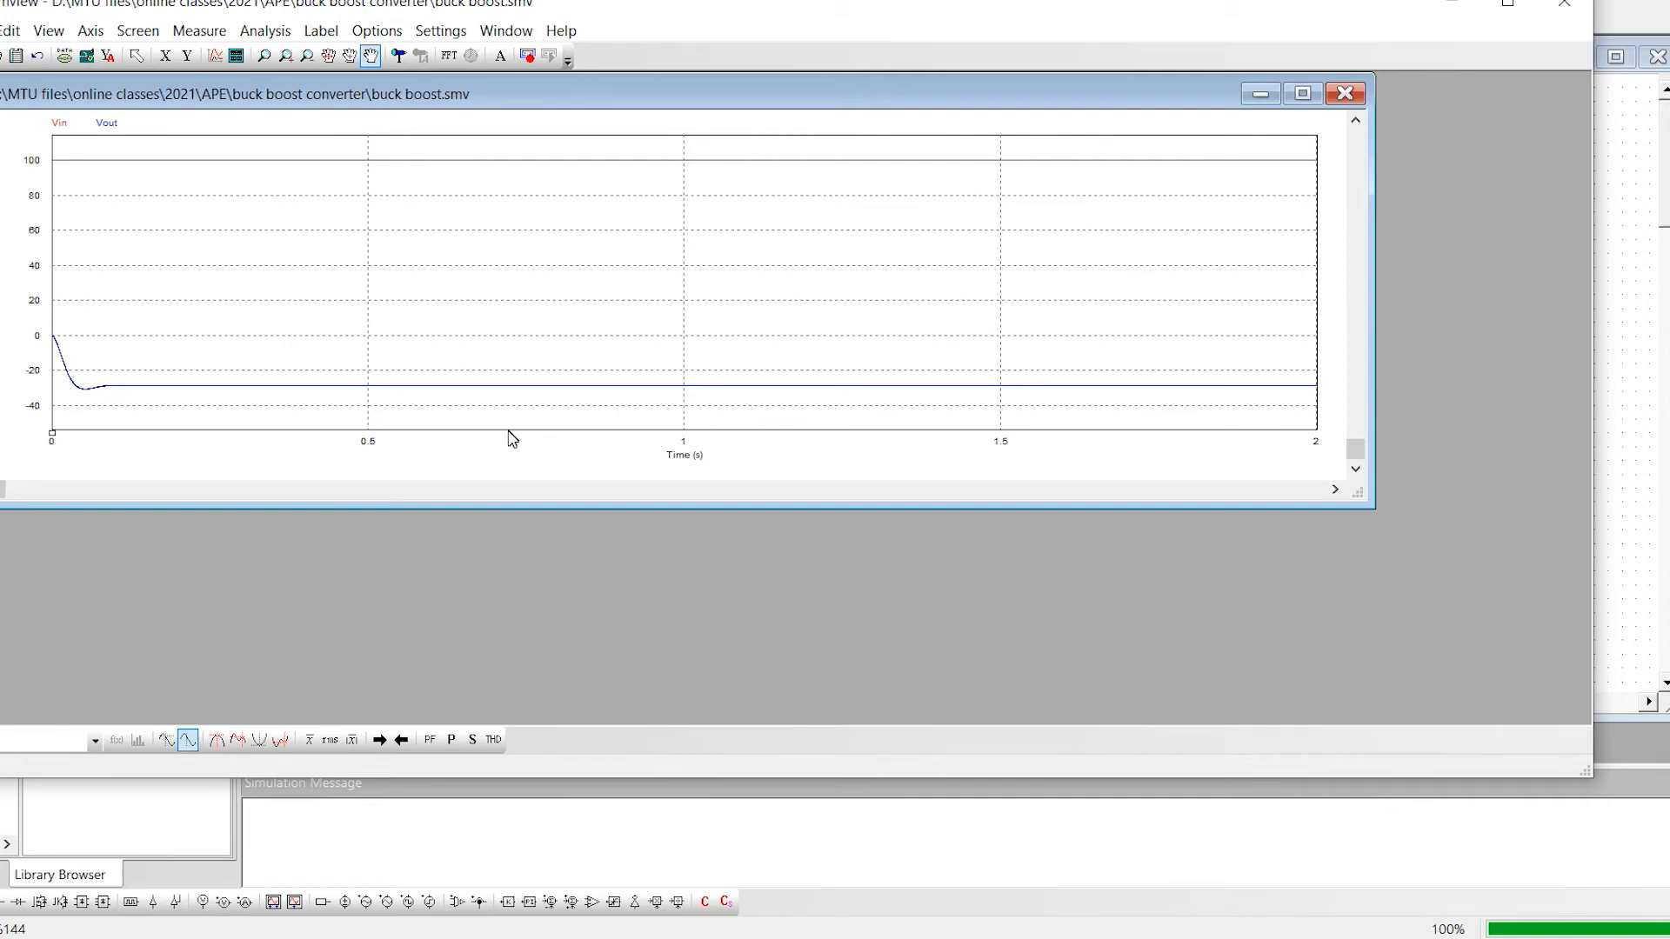
pyautogui.hotkey('alt', 'Tab')
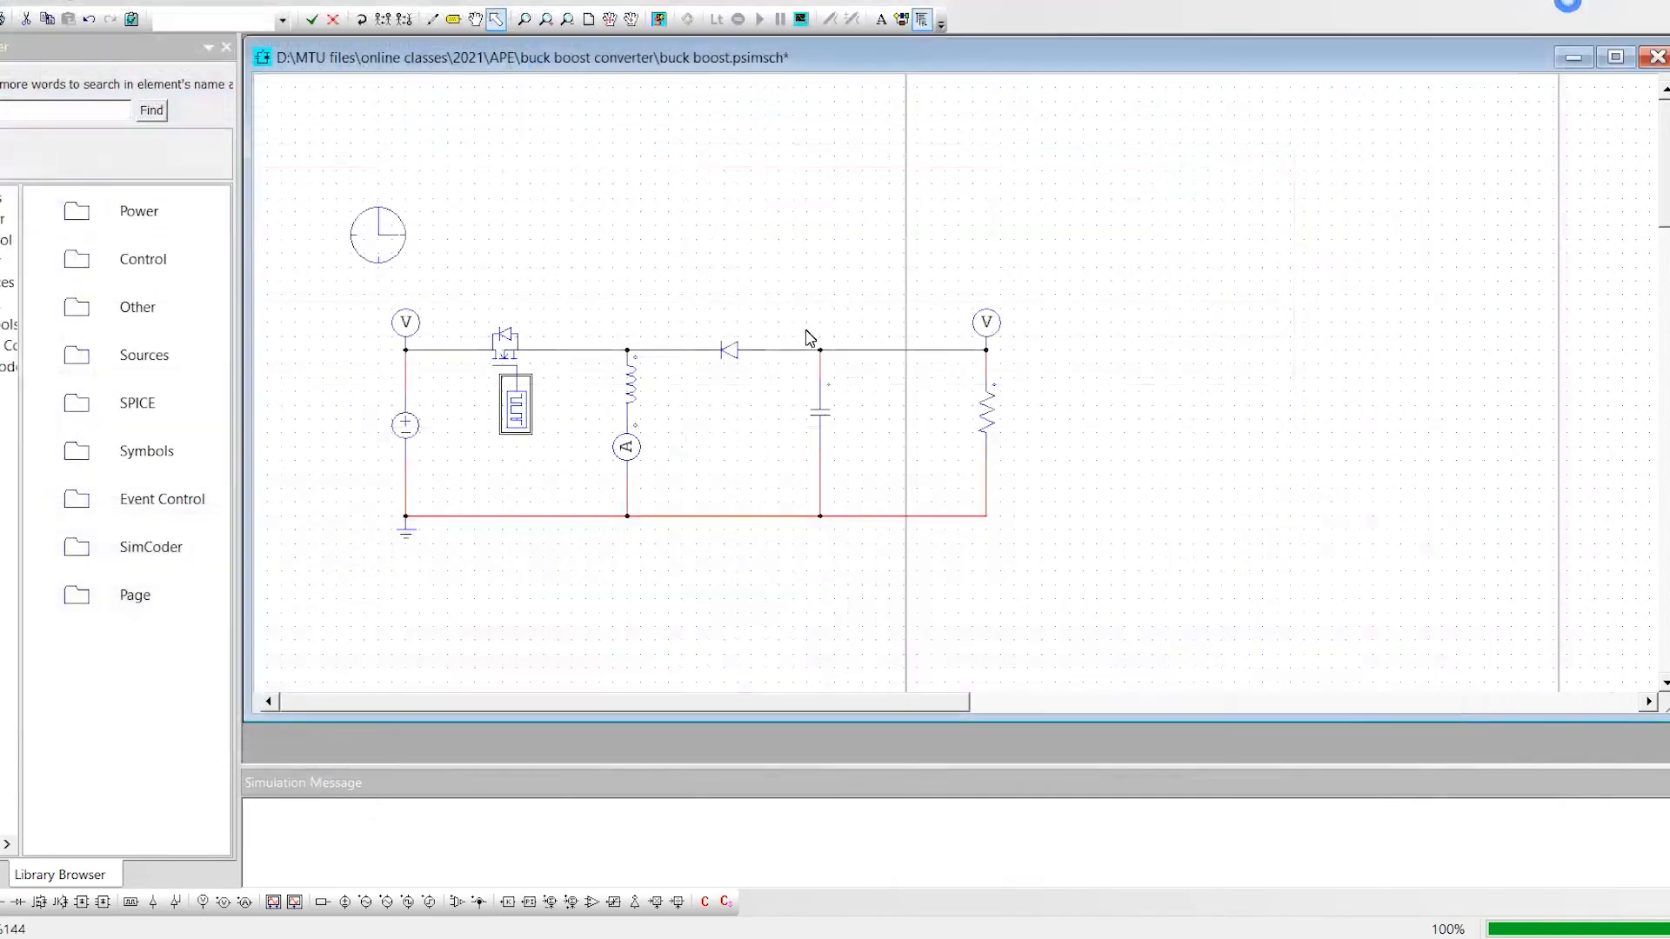
# - Set the MOSFET gating block's switching points to 0 280
pyautogui.doubleClick(528, 423)
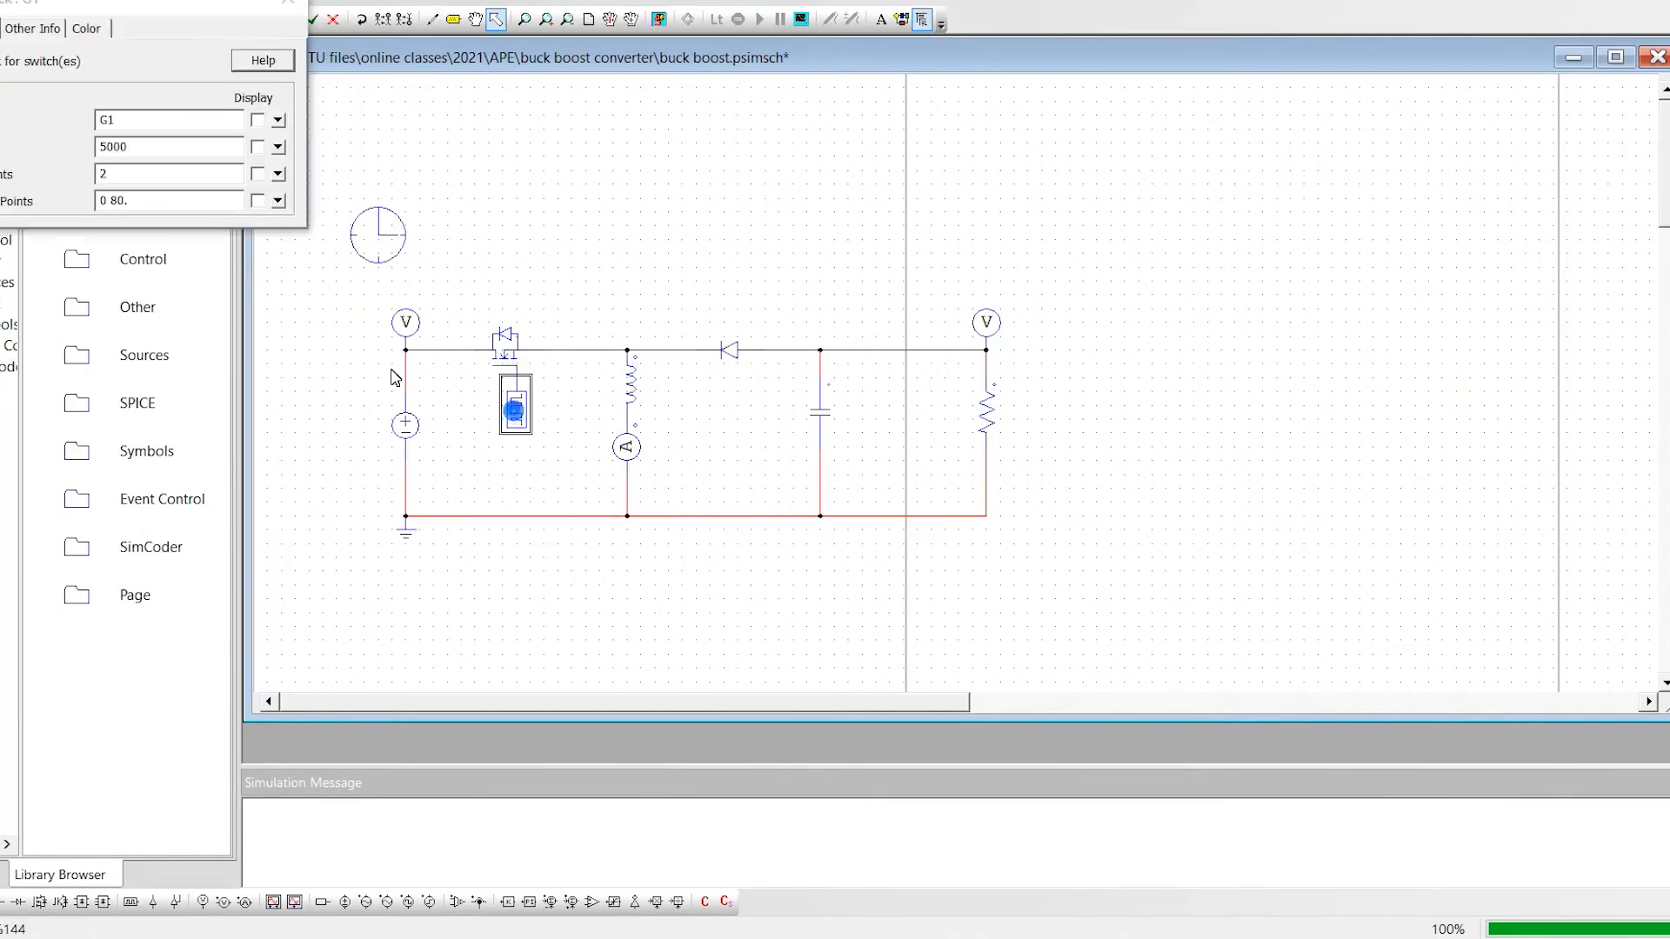
pyautogui.click(113, 201)
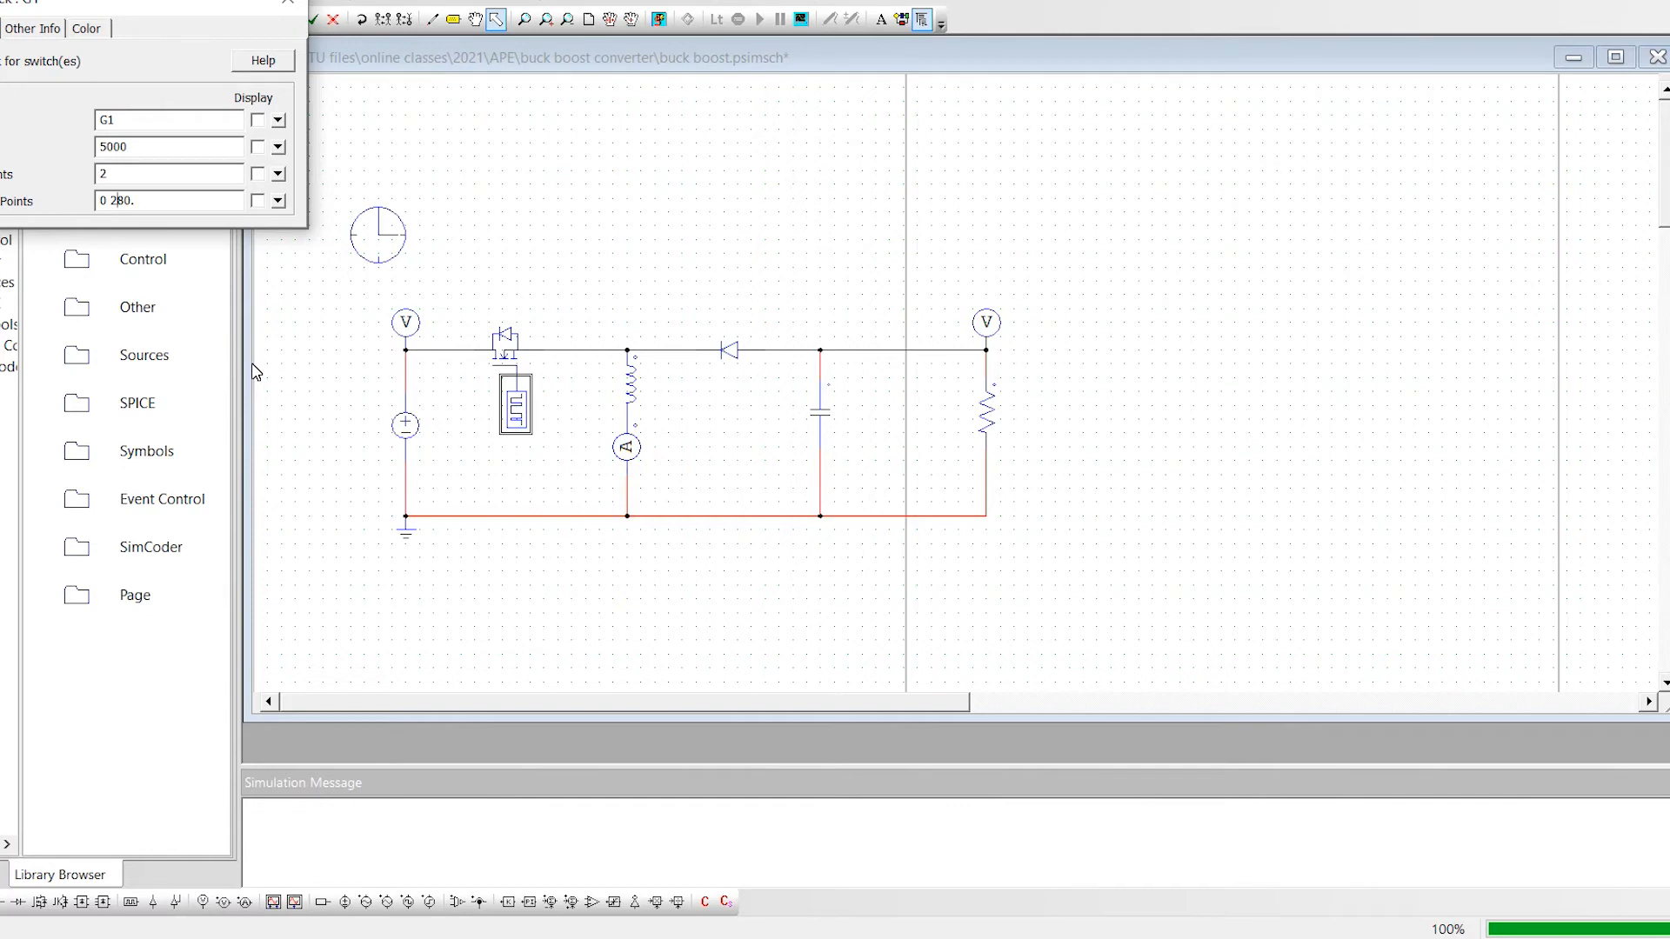
pyautogui.click(287, 3)
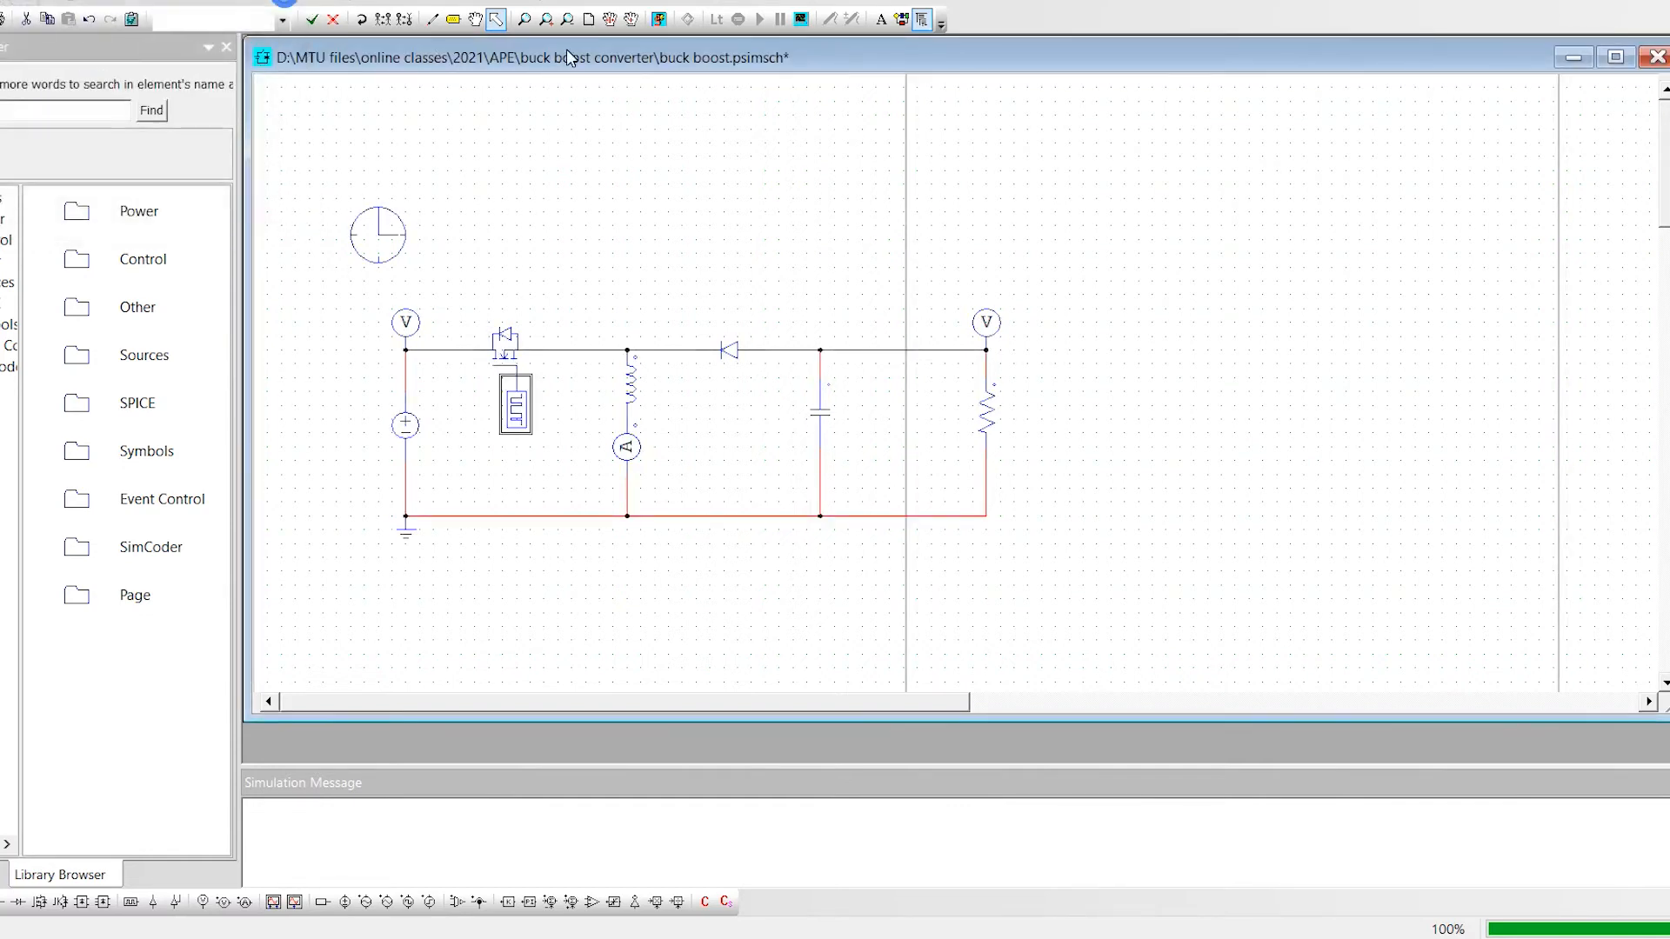
# - Rerun the simulation, plot Vin and Vout together in an enlarged plot window, and close the waveform viewer
pyautogui.click(658, 19)
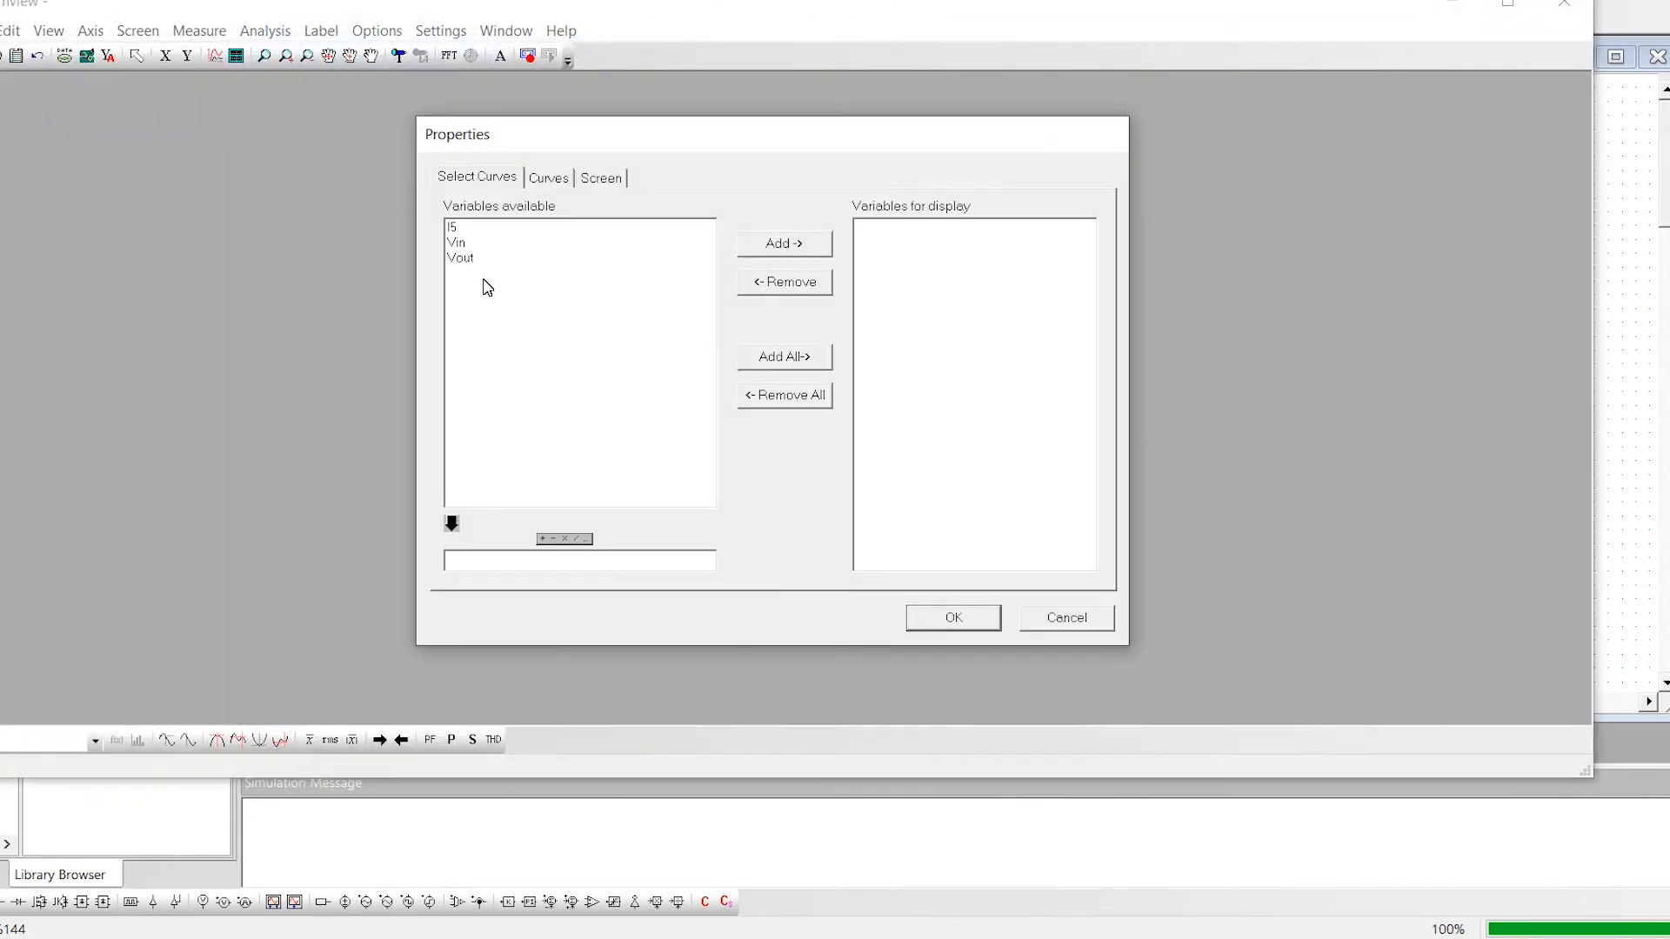
pyautogui.click(467, 244)
pyautogui.keyDown('shift'); pyautogui.click(461, 258); pyautogui.keyUp('shift')
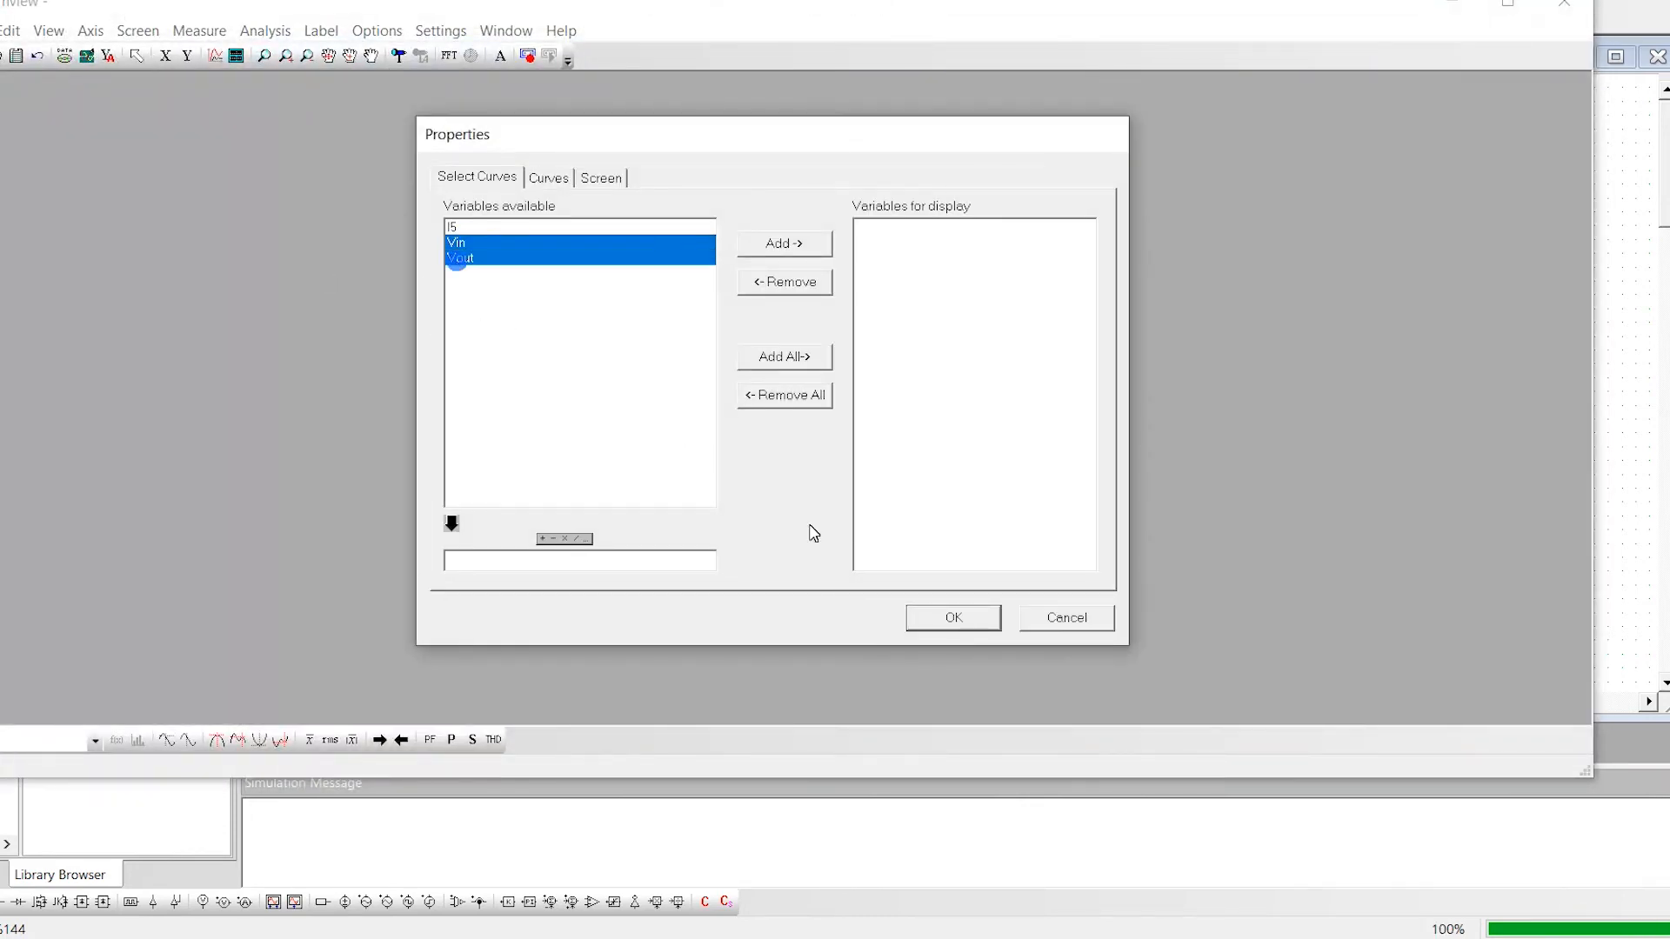
pyautogui.click(953, 618)
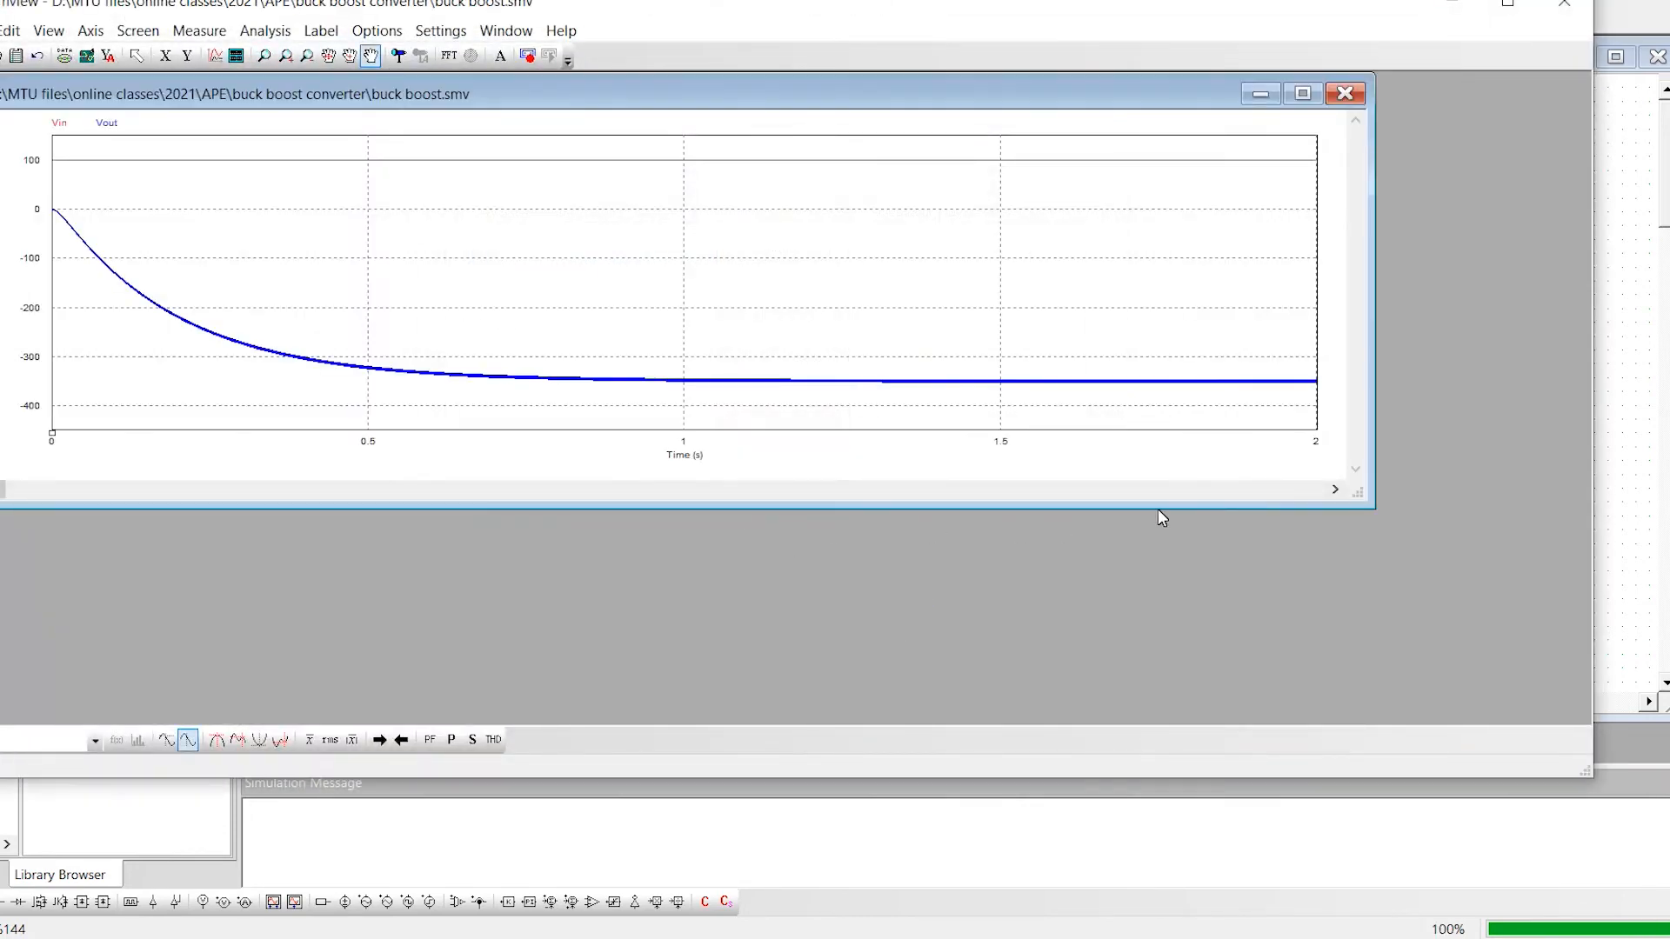
pyautogui.moveTo(1366, 509); pyautogui.dragTo(1465, 583)
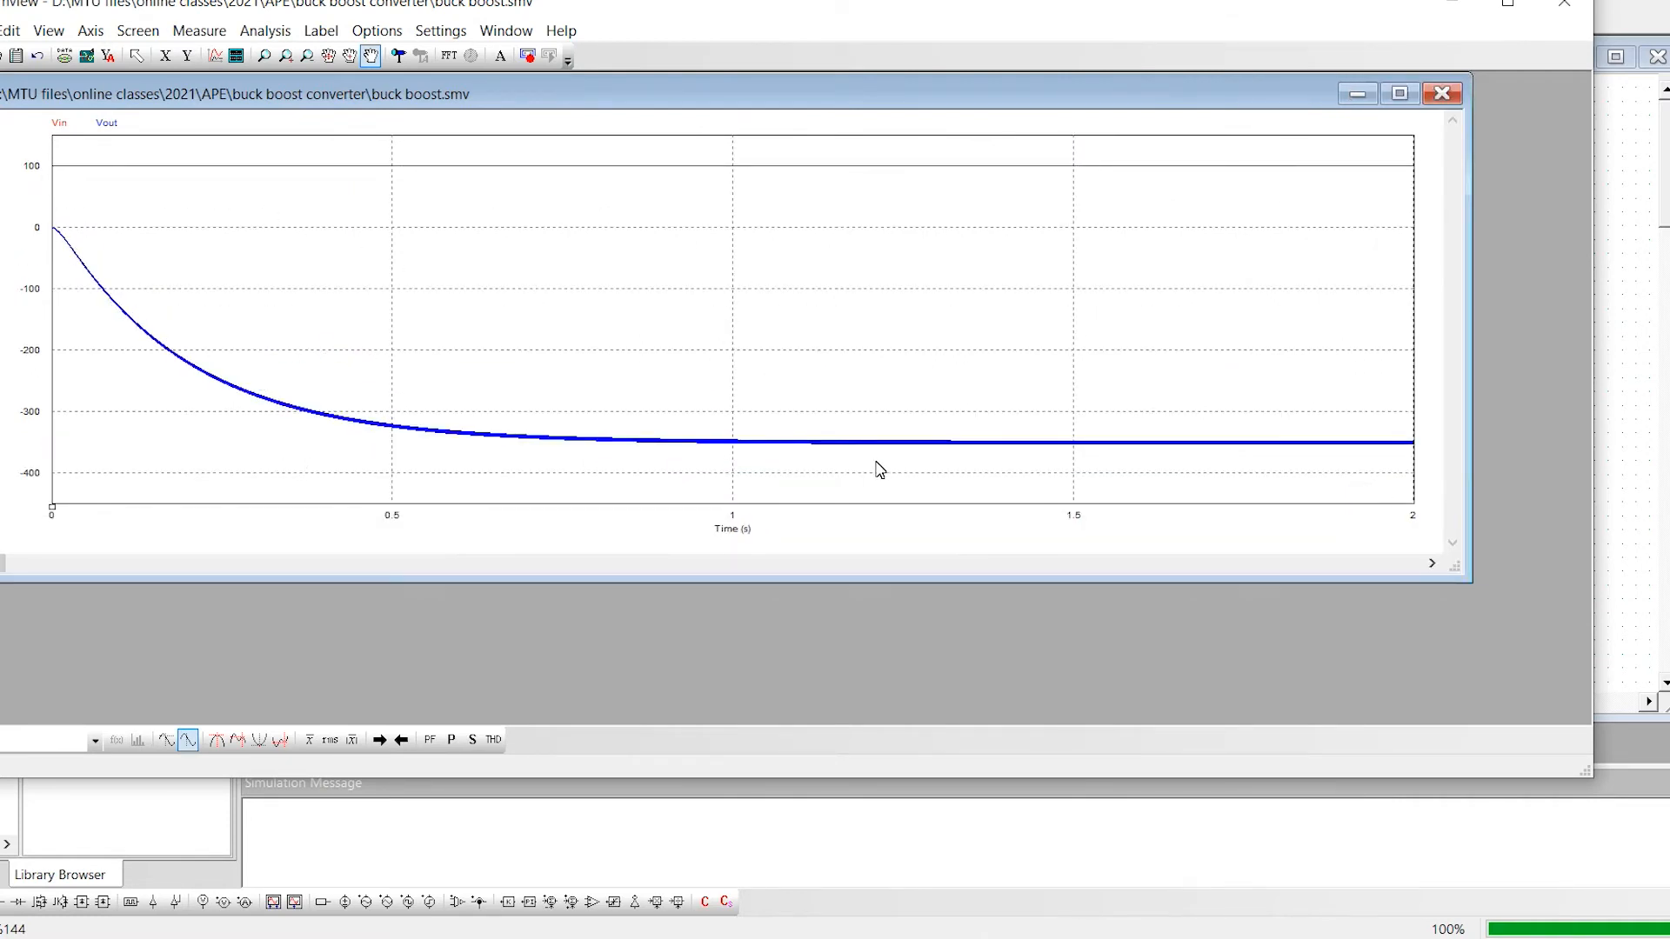
pyautogui.click(1569, 14)
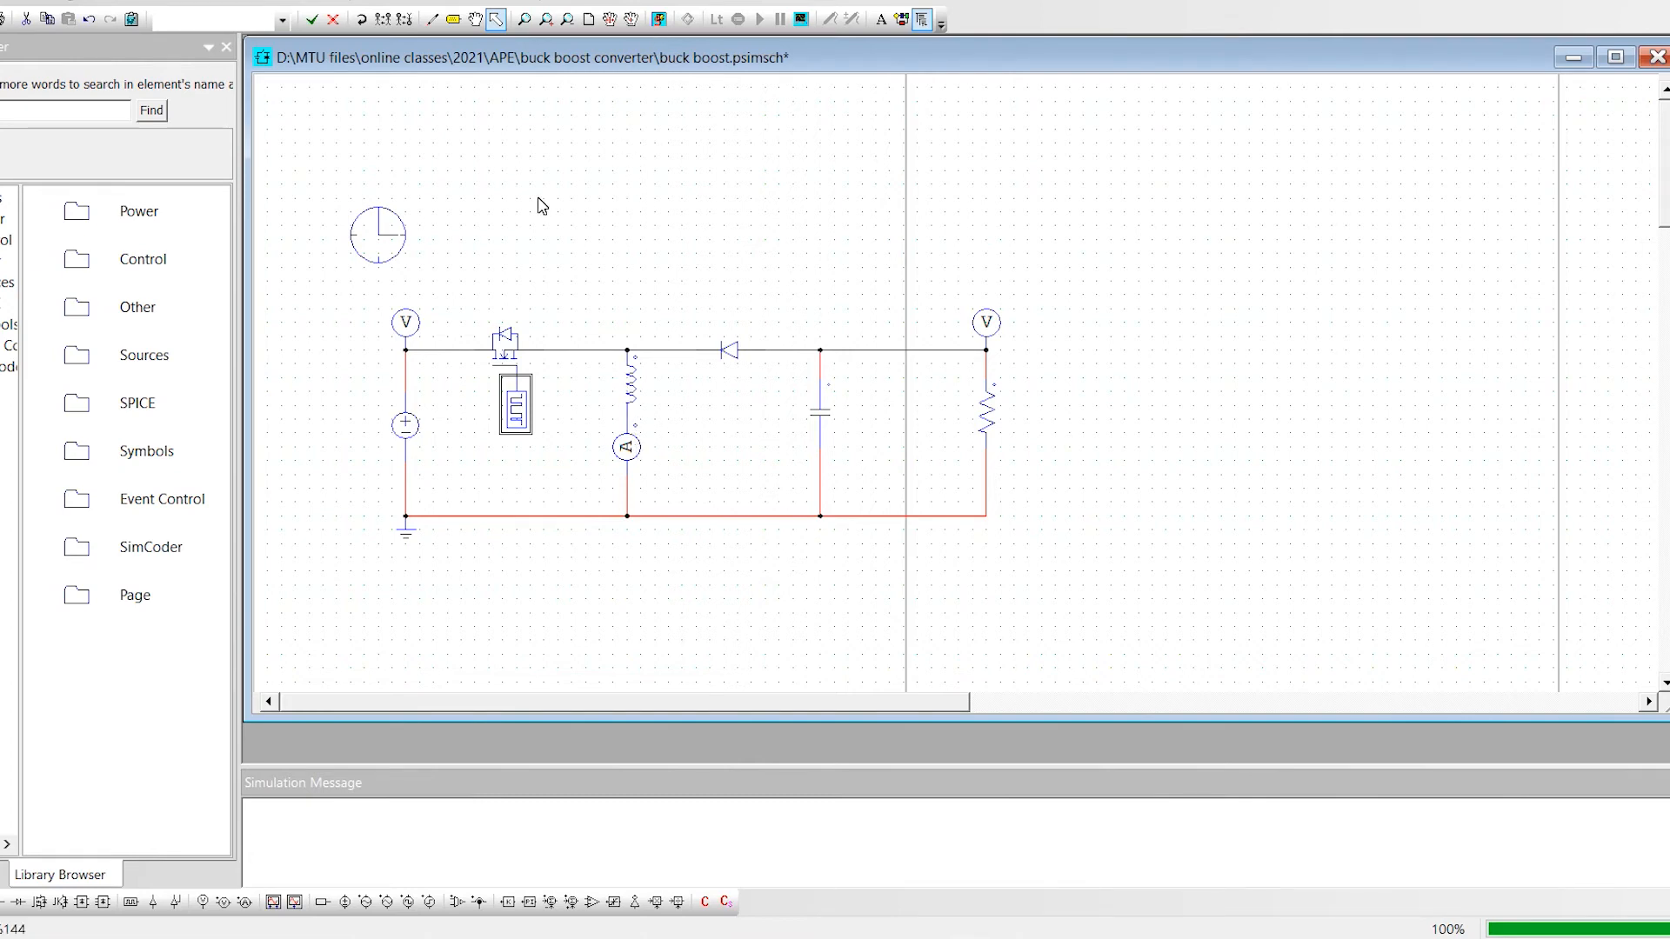
# - Run the simulation again, plot I5, Vin and Vout together in an enlarged plot window, and close the waveform viewer
pyautogui.click(669, 28)
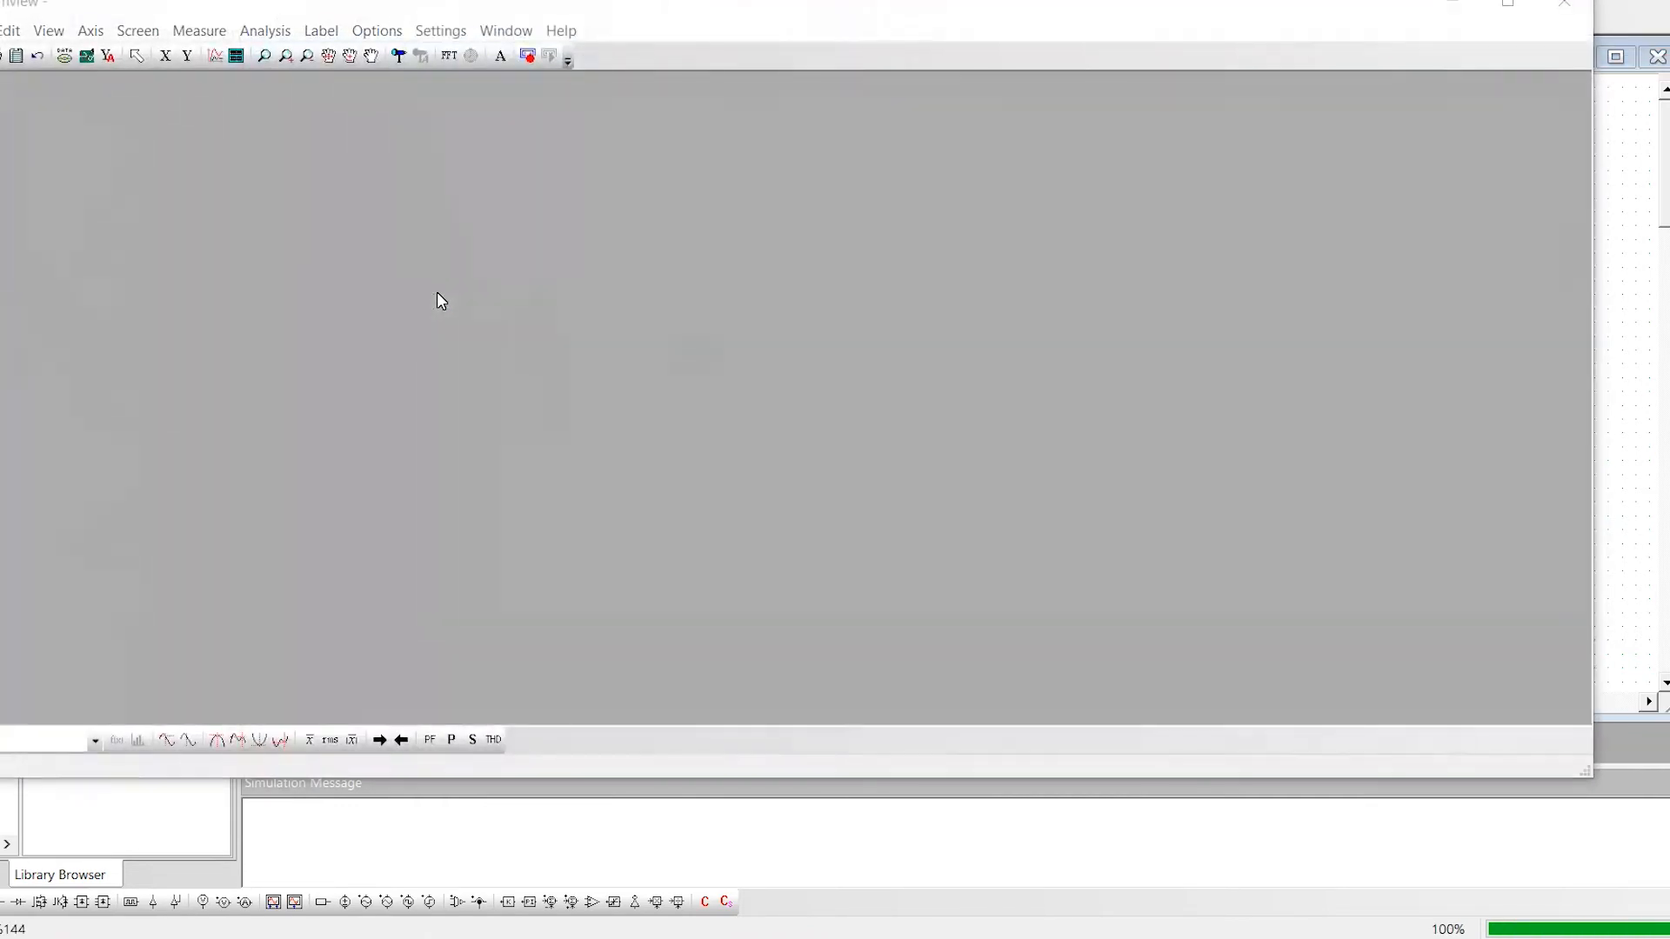
pyautogui.click(461, 227)
pyautogui.keyDown('shift'); pyautogui.click(476, 243); pyautogui.keyUp('shift')
pyautogui.keyDown('shift'); pyautogui.click(461, 258); pyautogui.keyUp('shift')
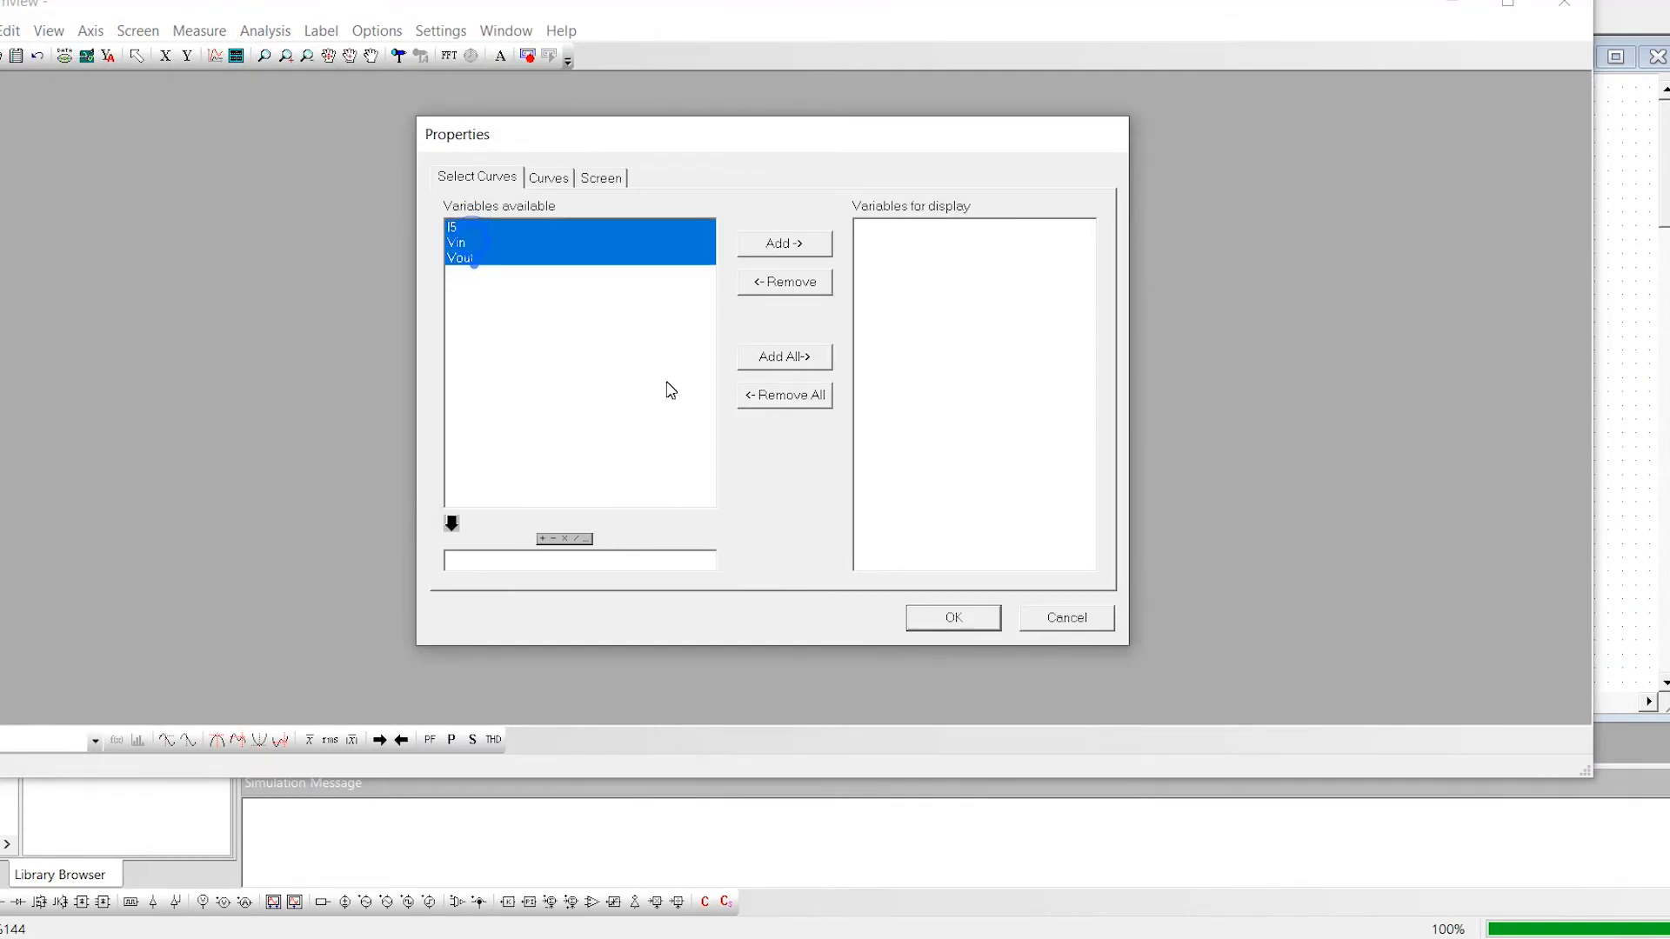
pyautogui.click(954, 617)
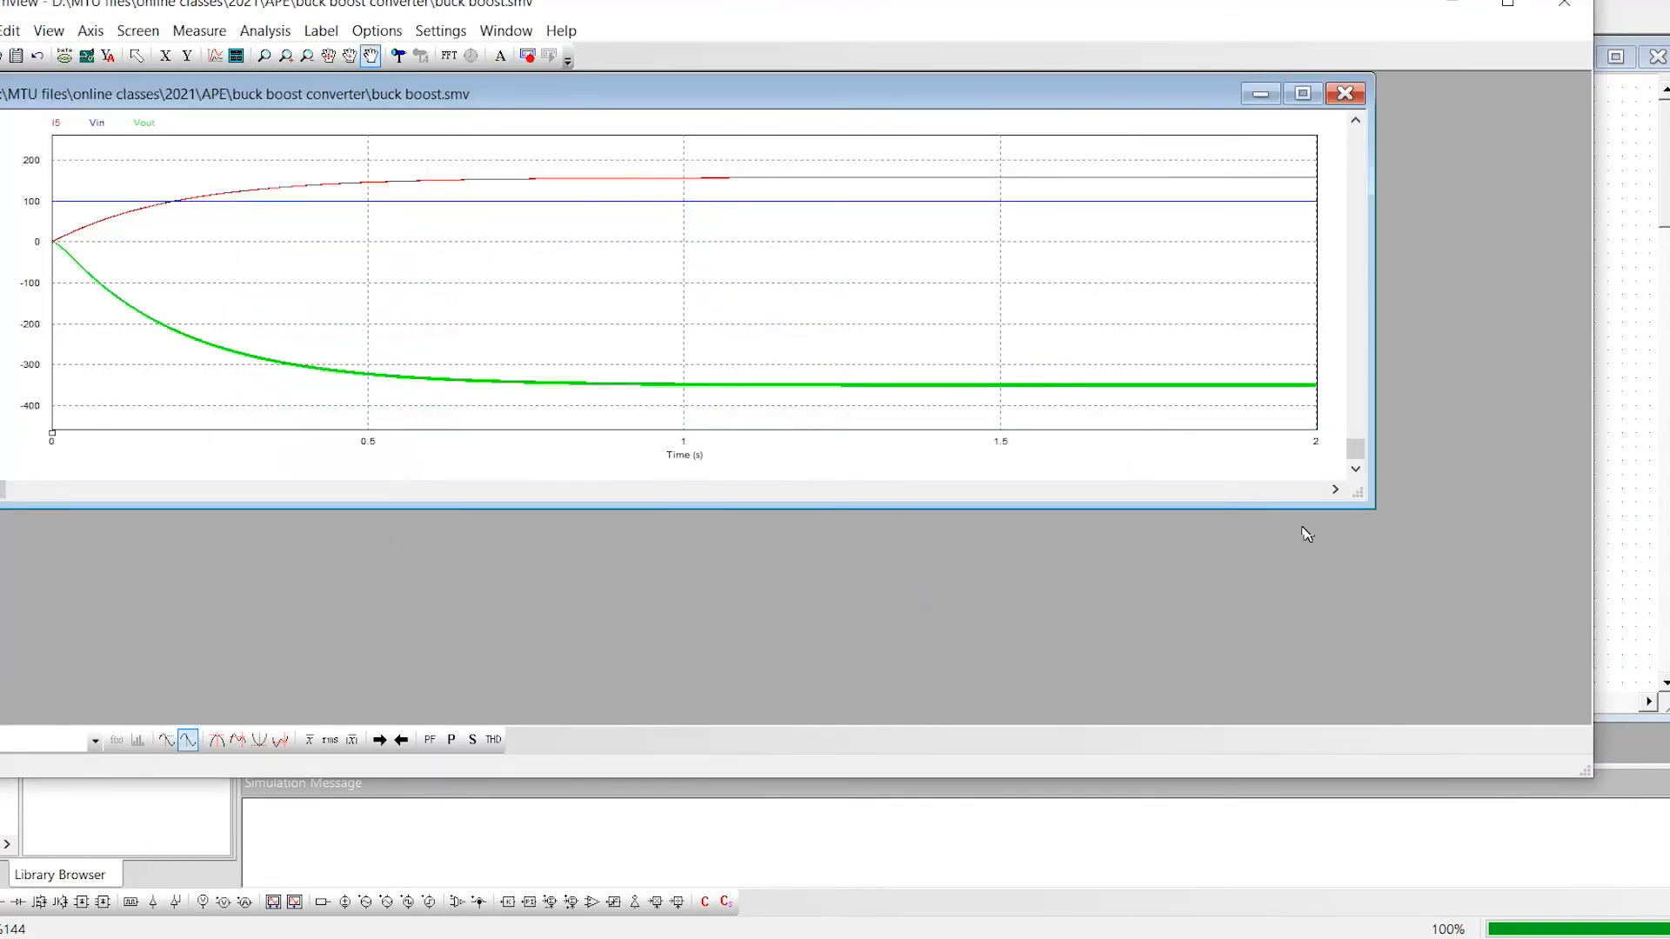
pyautogui.moveTo(1364, 507); pyautogui.dragTo(1521, 665)
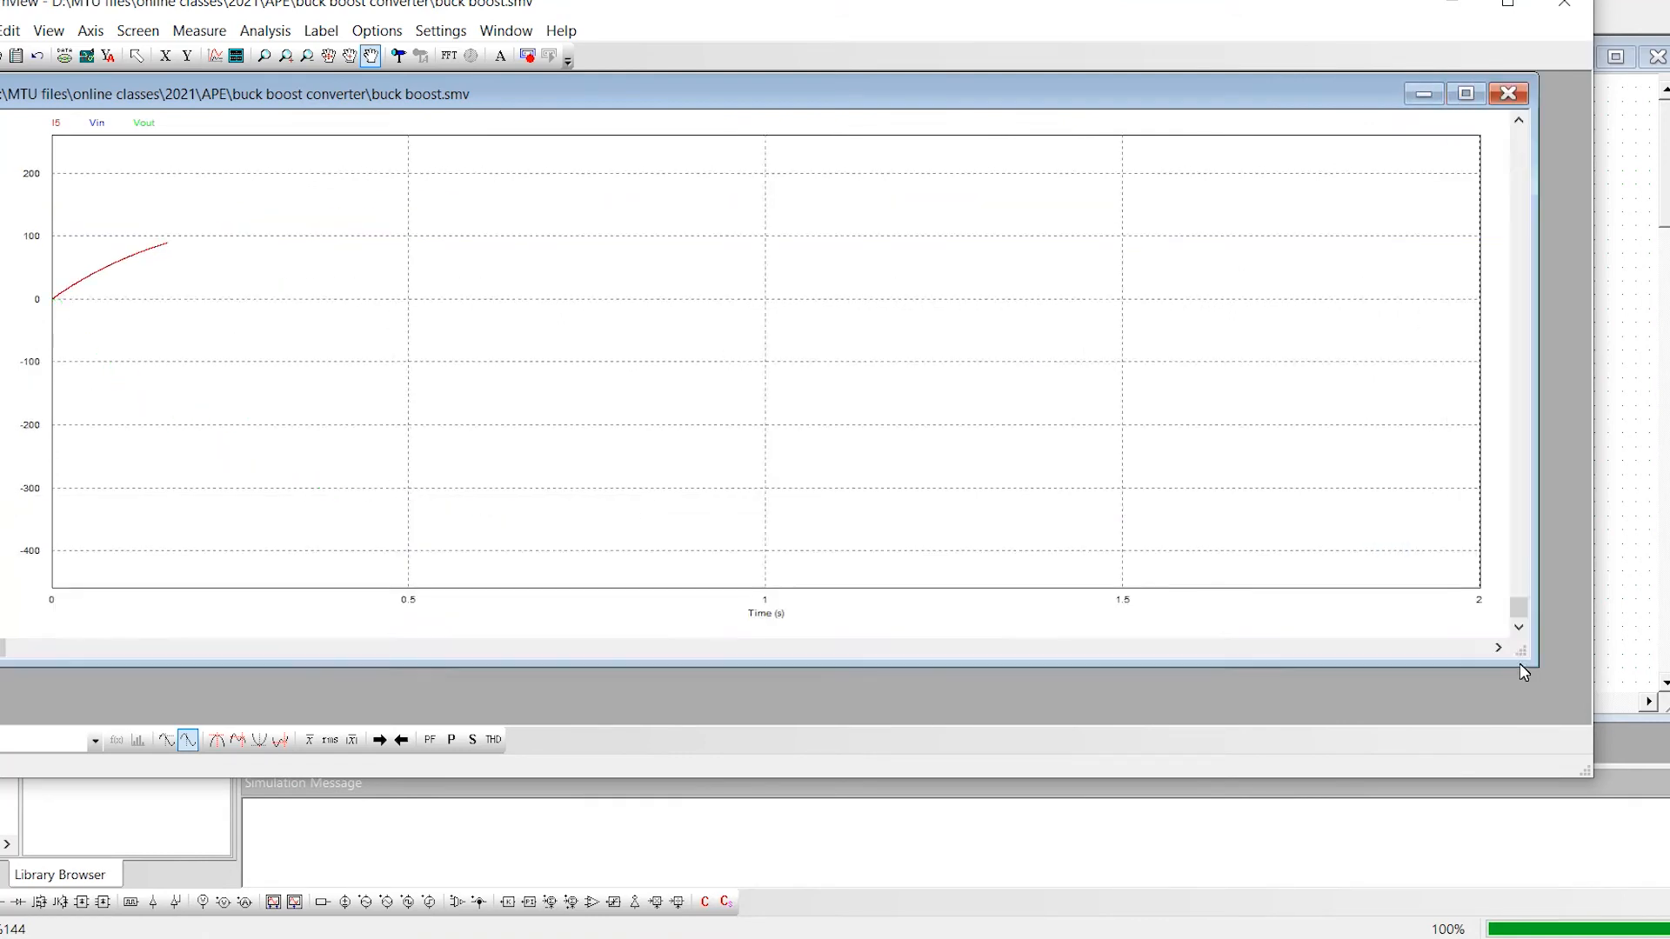
pyautogui.click(1581, 14)
# - Set the total simulation time to 0.2 in the simulation control
pyautogui.doubleClick(388, 243)
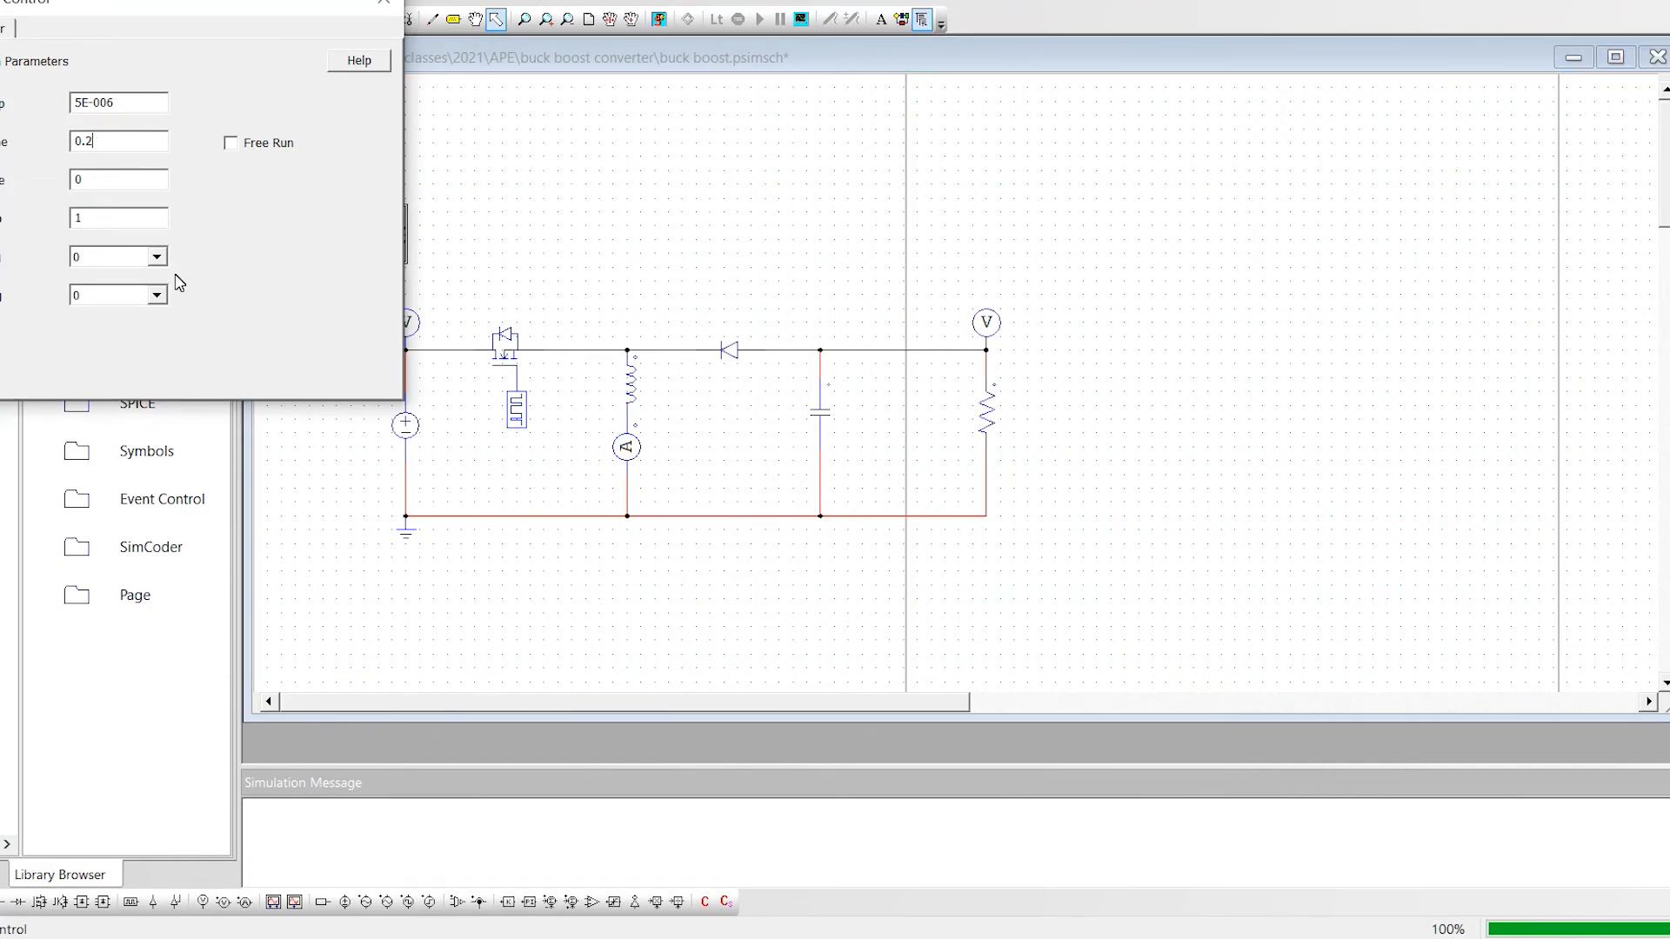
pyautogui.write('0.2')
pyautogui.click(384, 4)
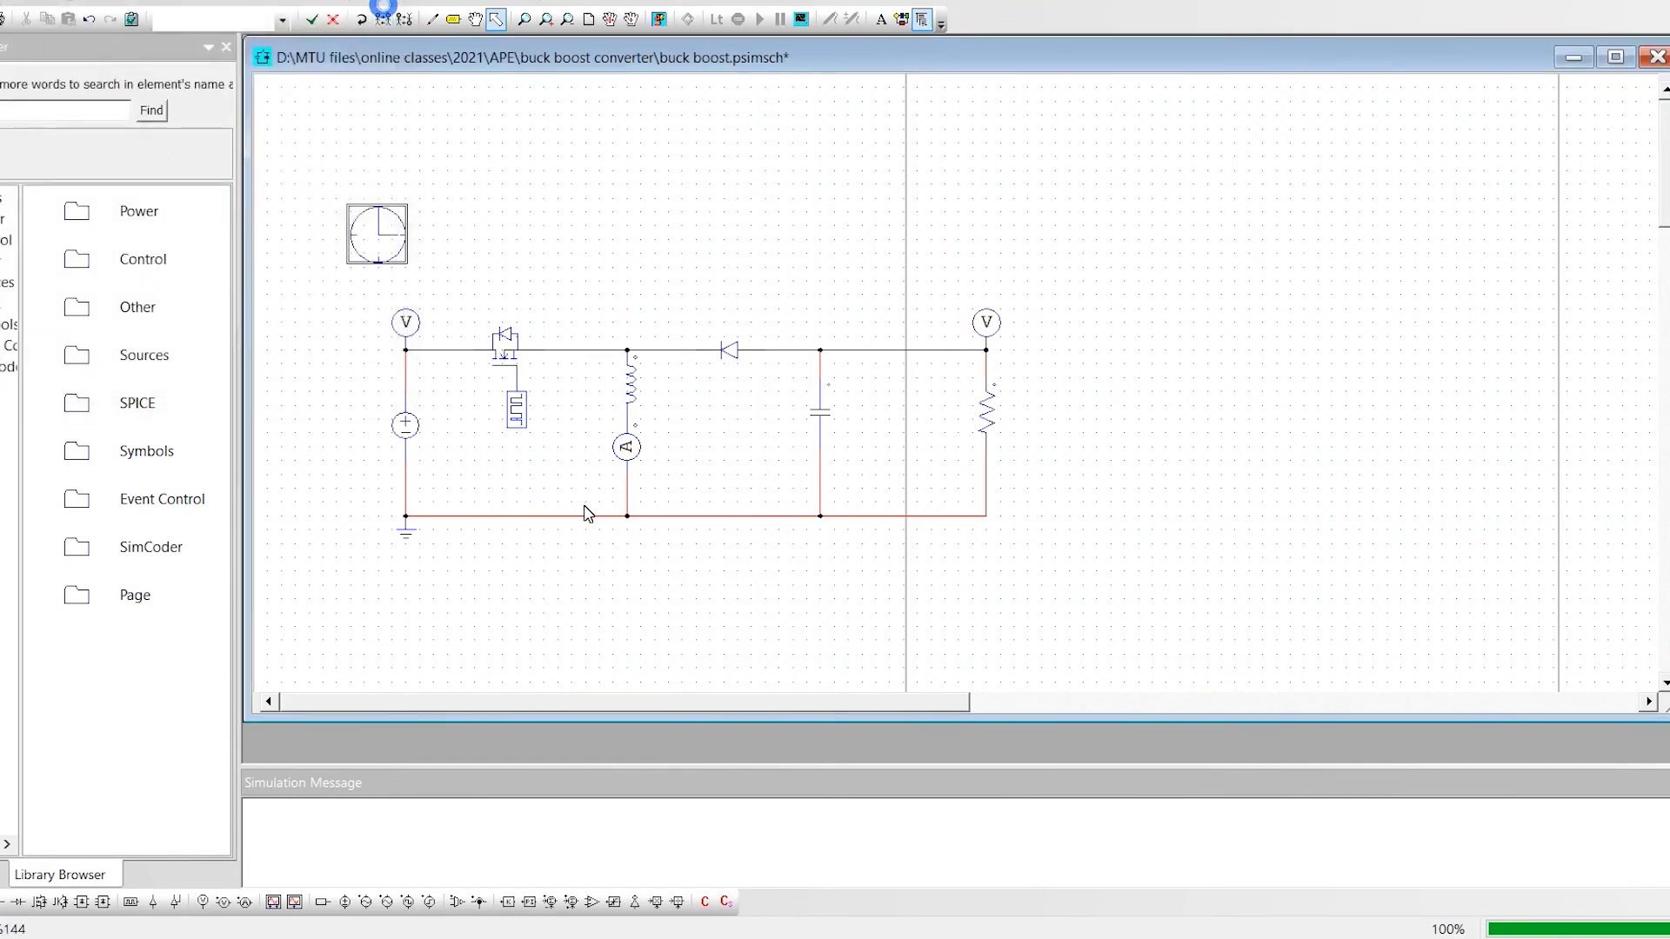
# - Set the MOSFET gating block's frequency to 200
pyautogui.doubleClick(525, 426)
pyautogui.doubleClick(147, 148)
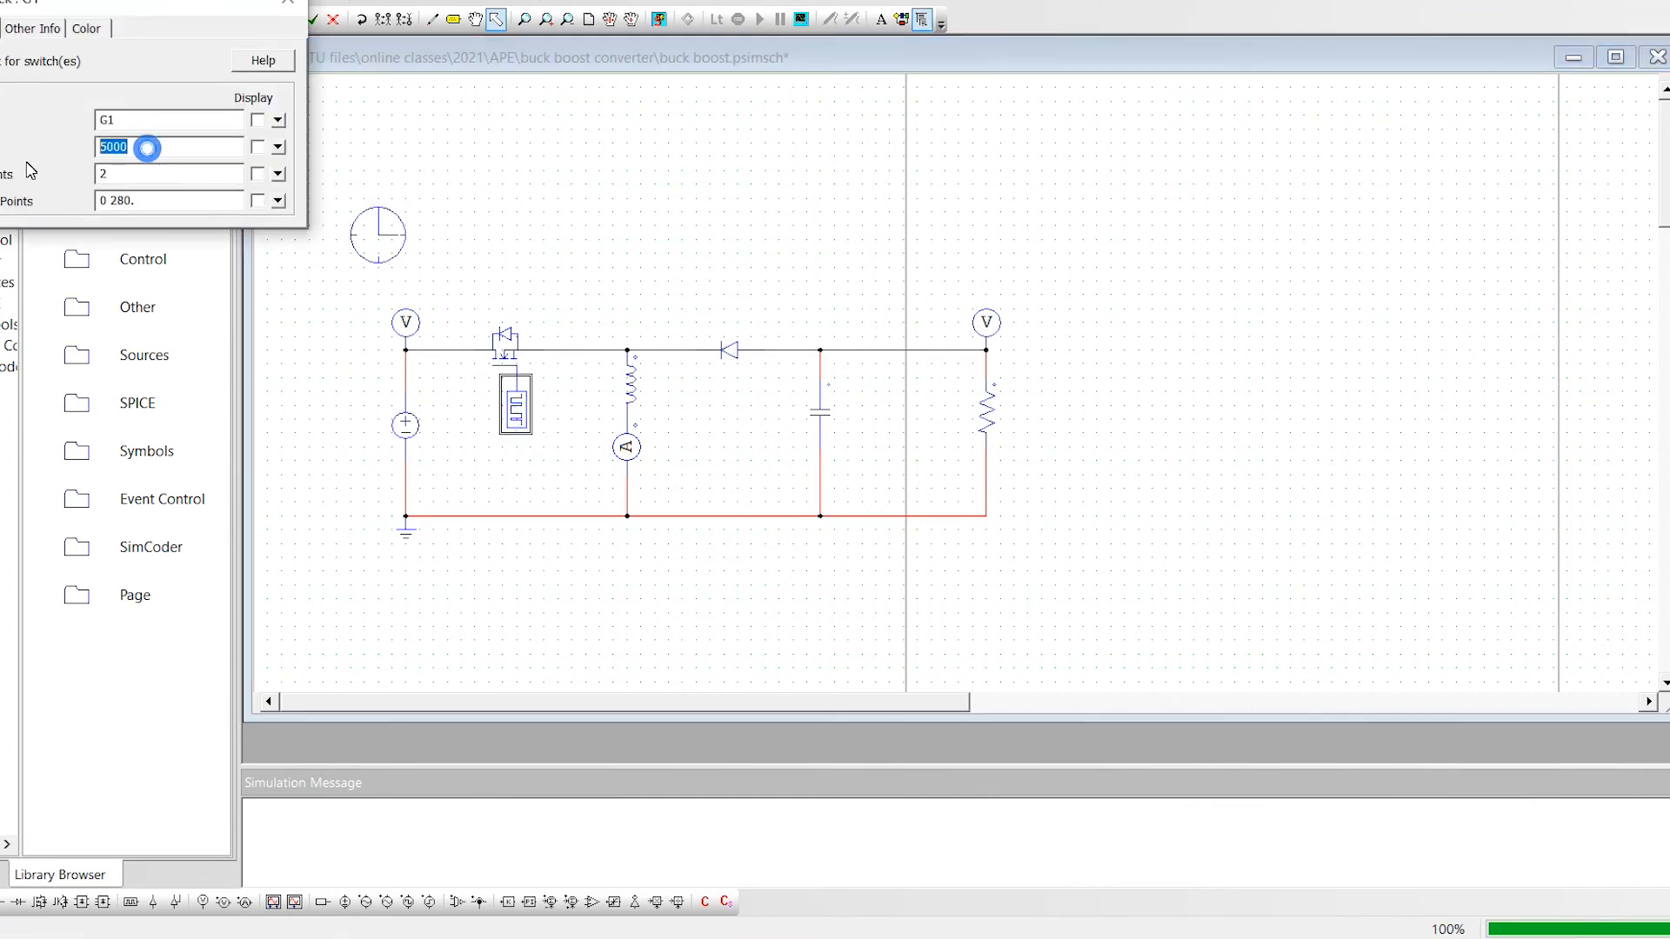
pyautogui.write('200')
pyautogui.click(289, 5)
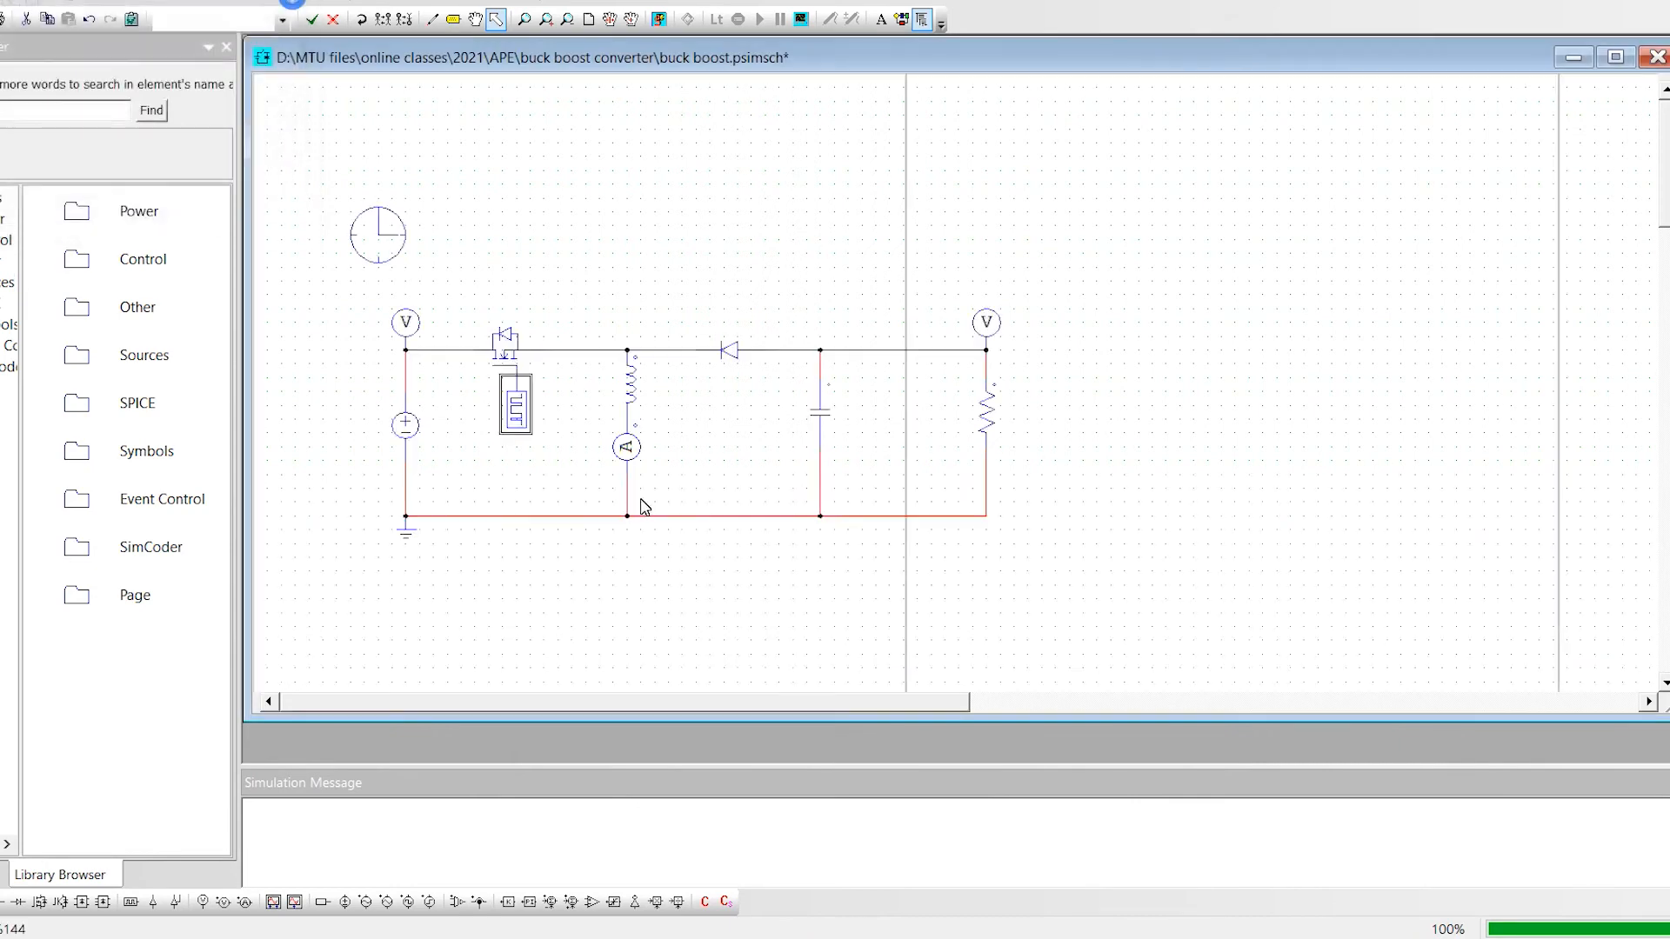
pyautogui.click(1128, 632)
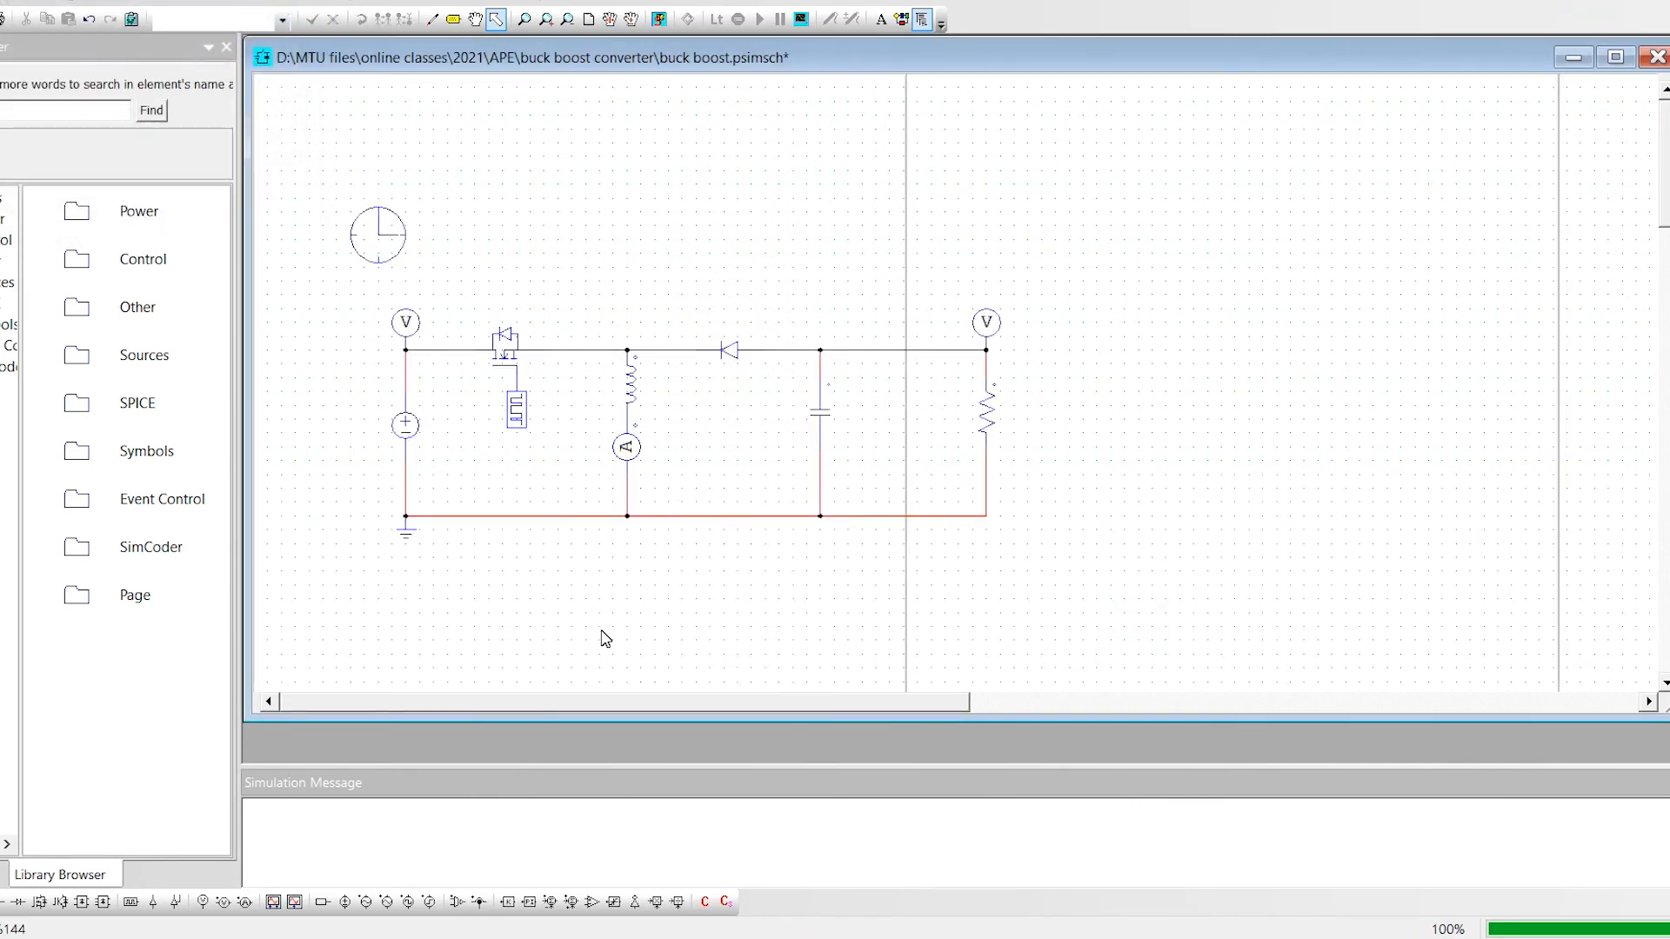
# - Set the MOSFET gating block's frequency to 50
pyautogui.doubleClick(519, 410)
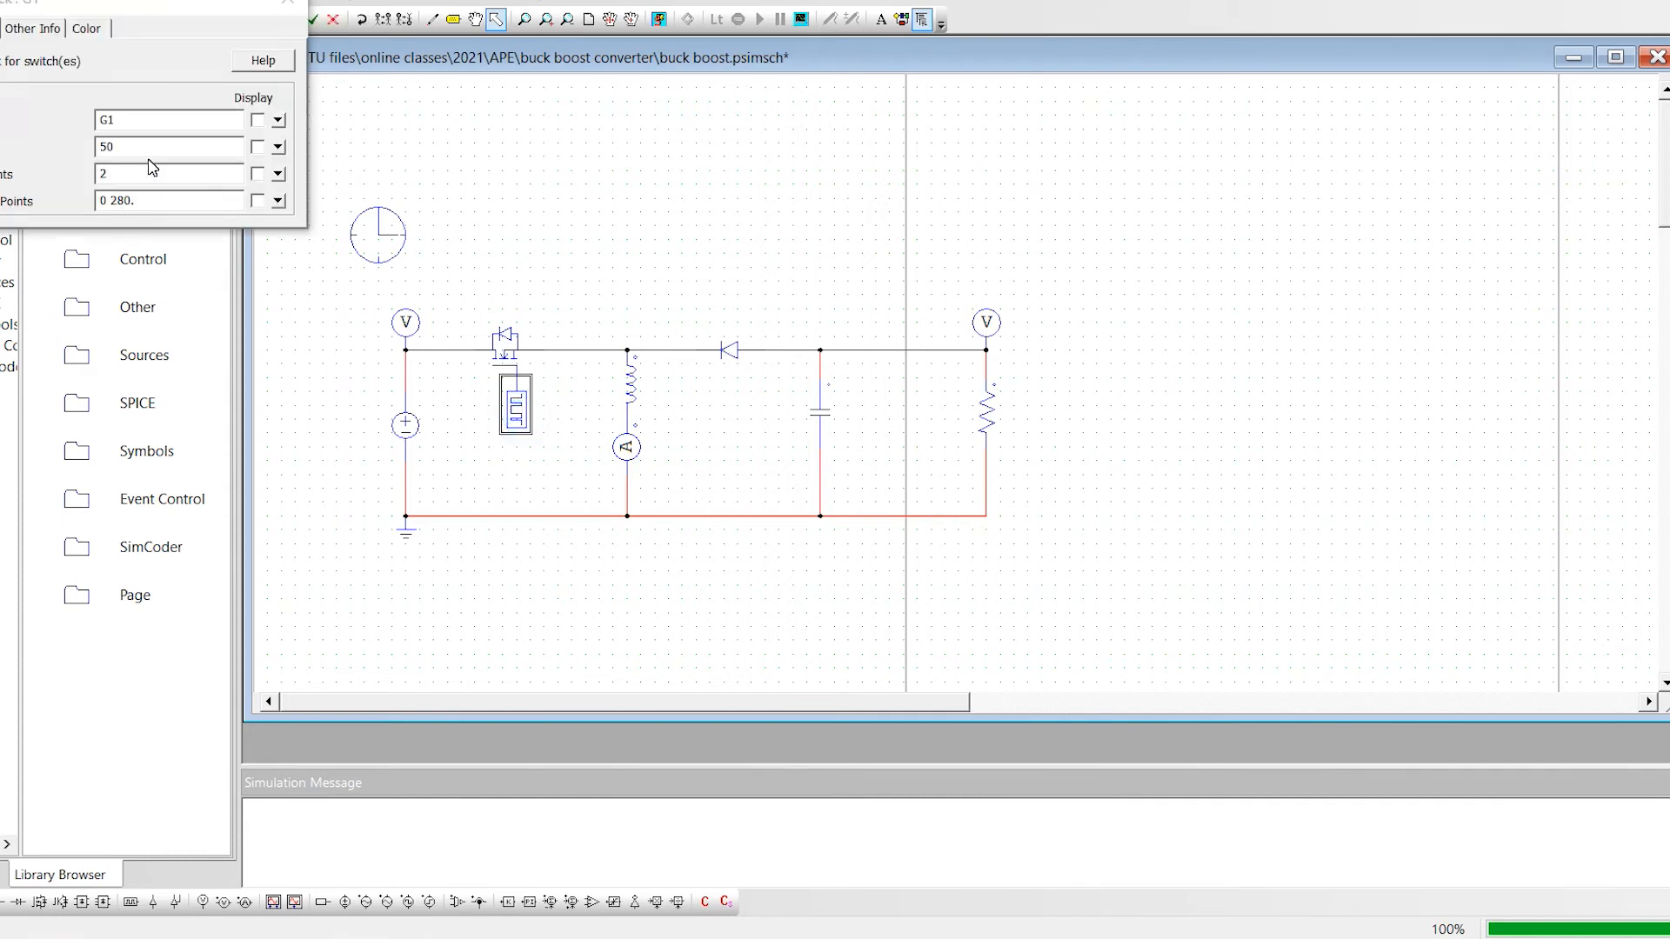
pyautogui.doubleClick(186, 149)
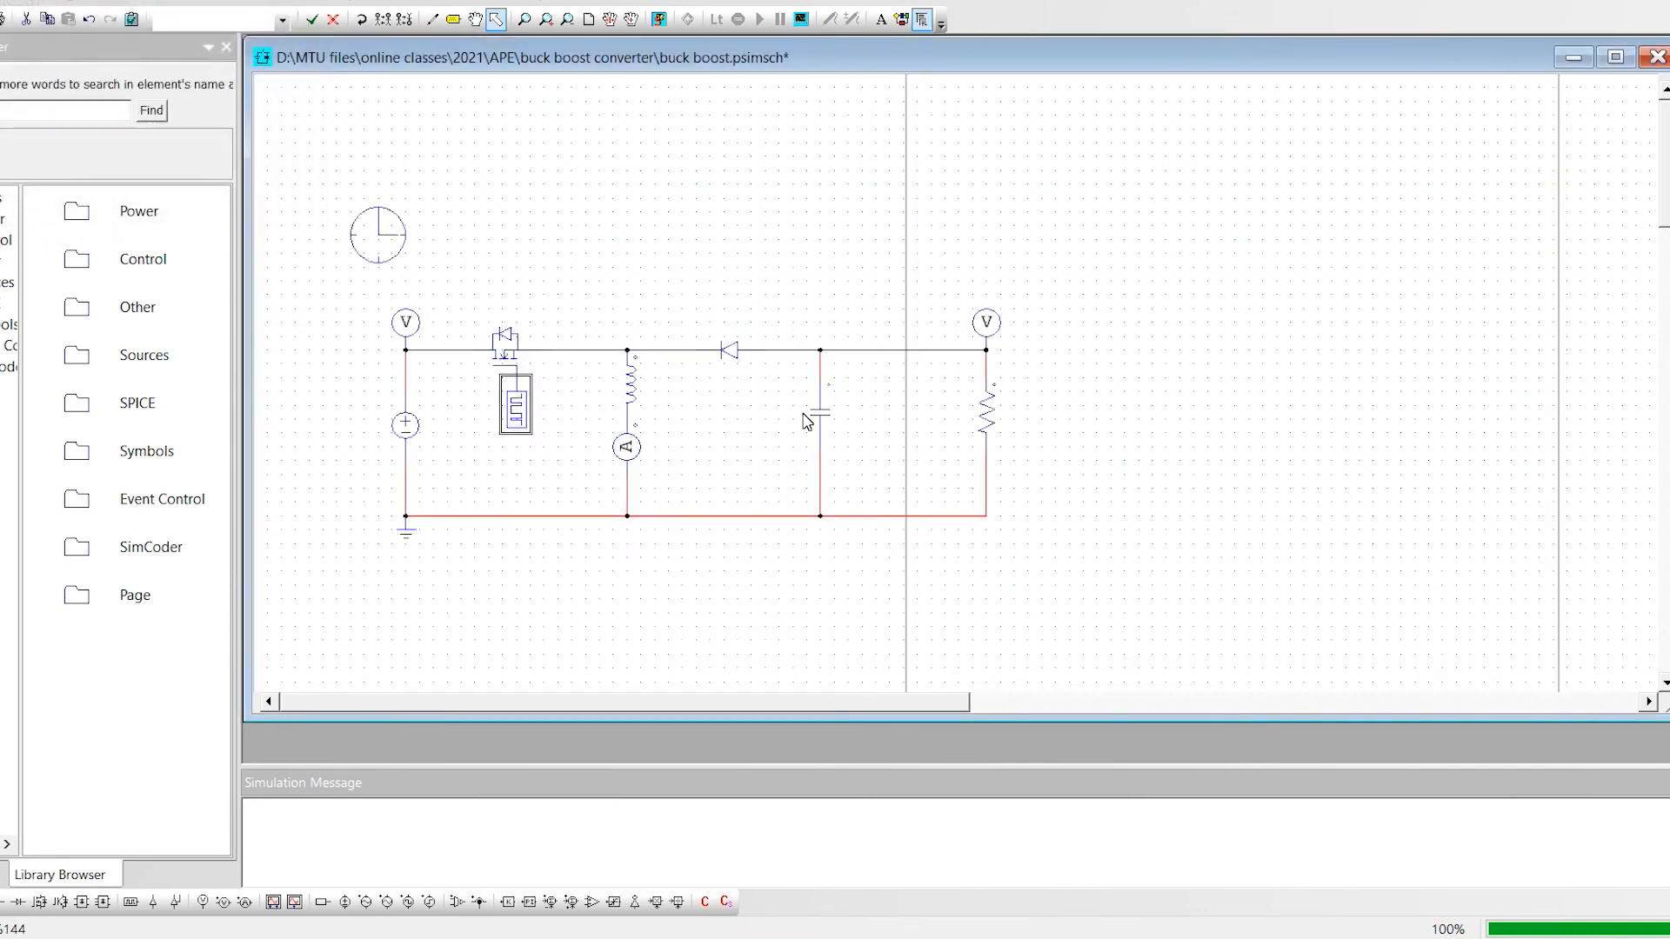
pyautogui.click(701, 451)
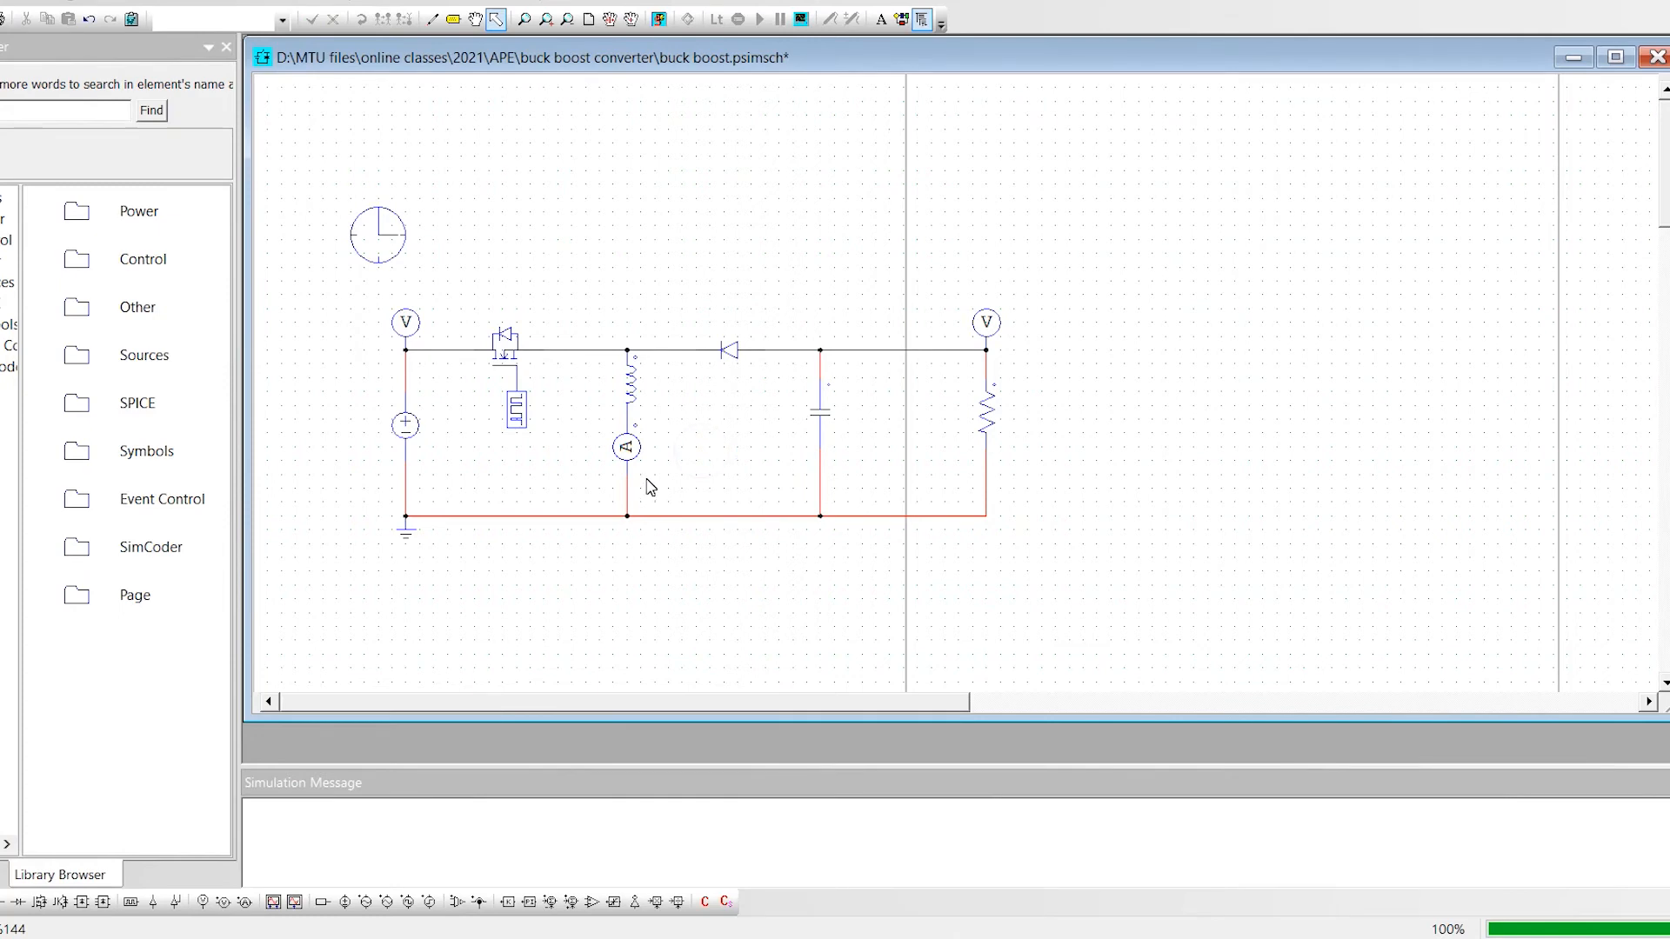
# - Set the total simulation time to 0.5 in the simulation control and run the simulation
pyautogui.doubleClick(361, 236)
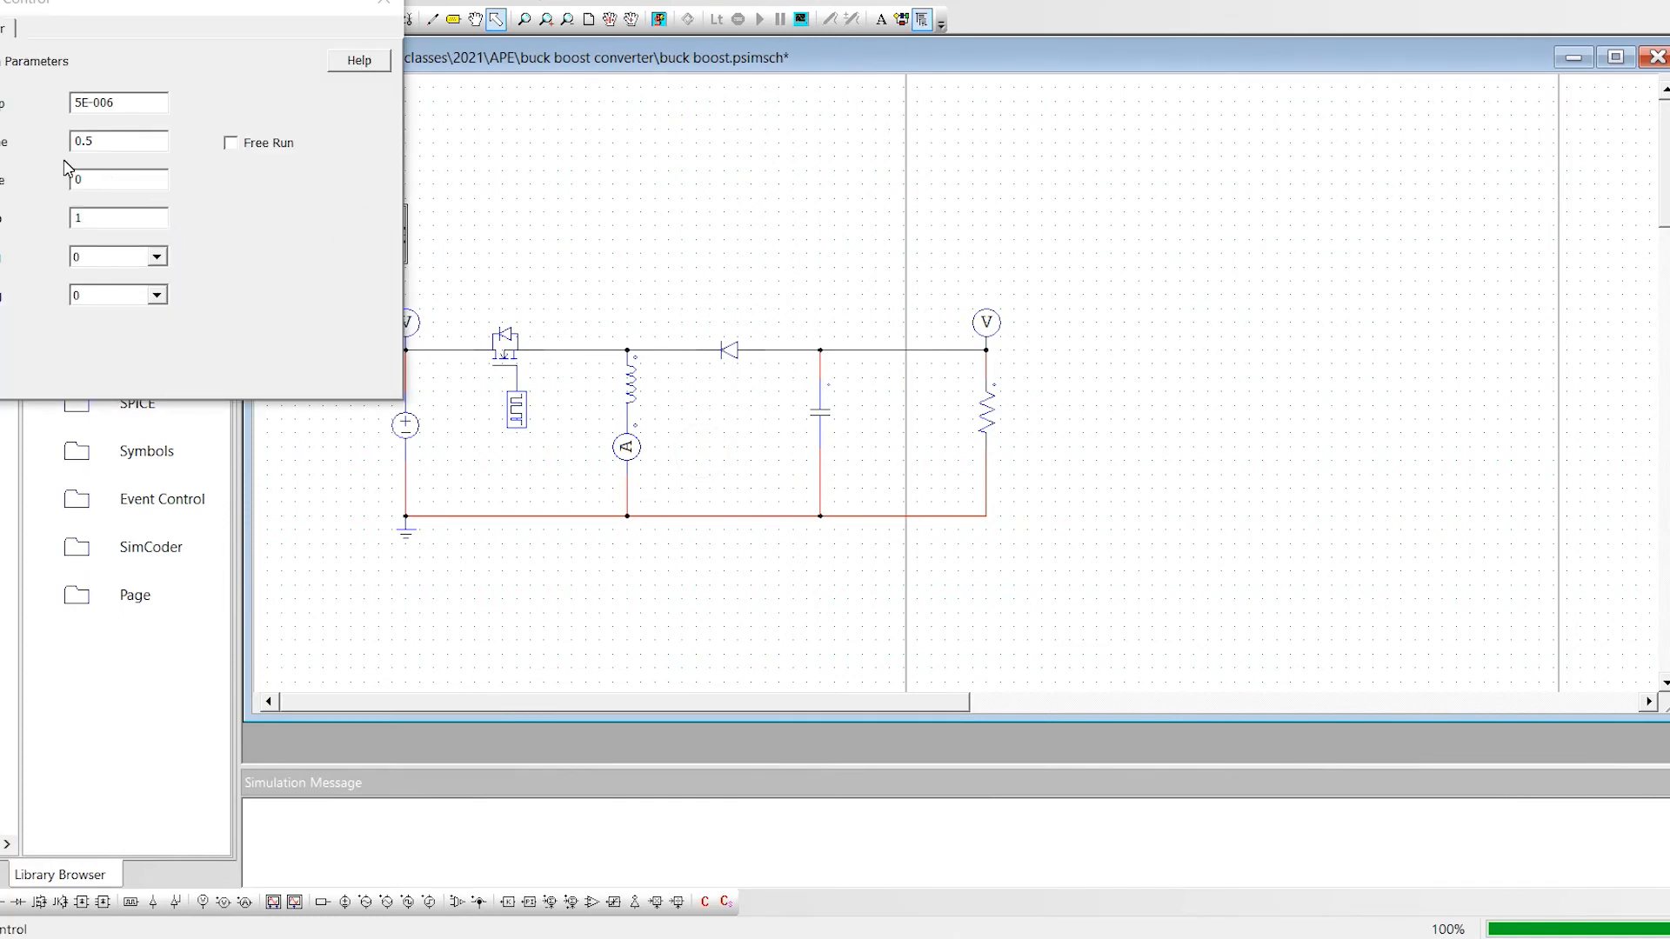
pyautogui.click(383, 2)
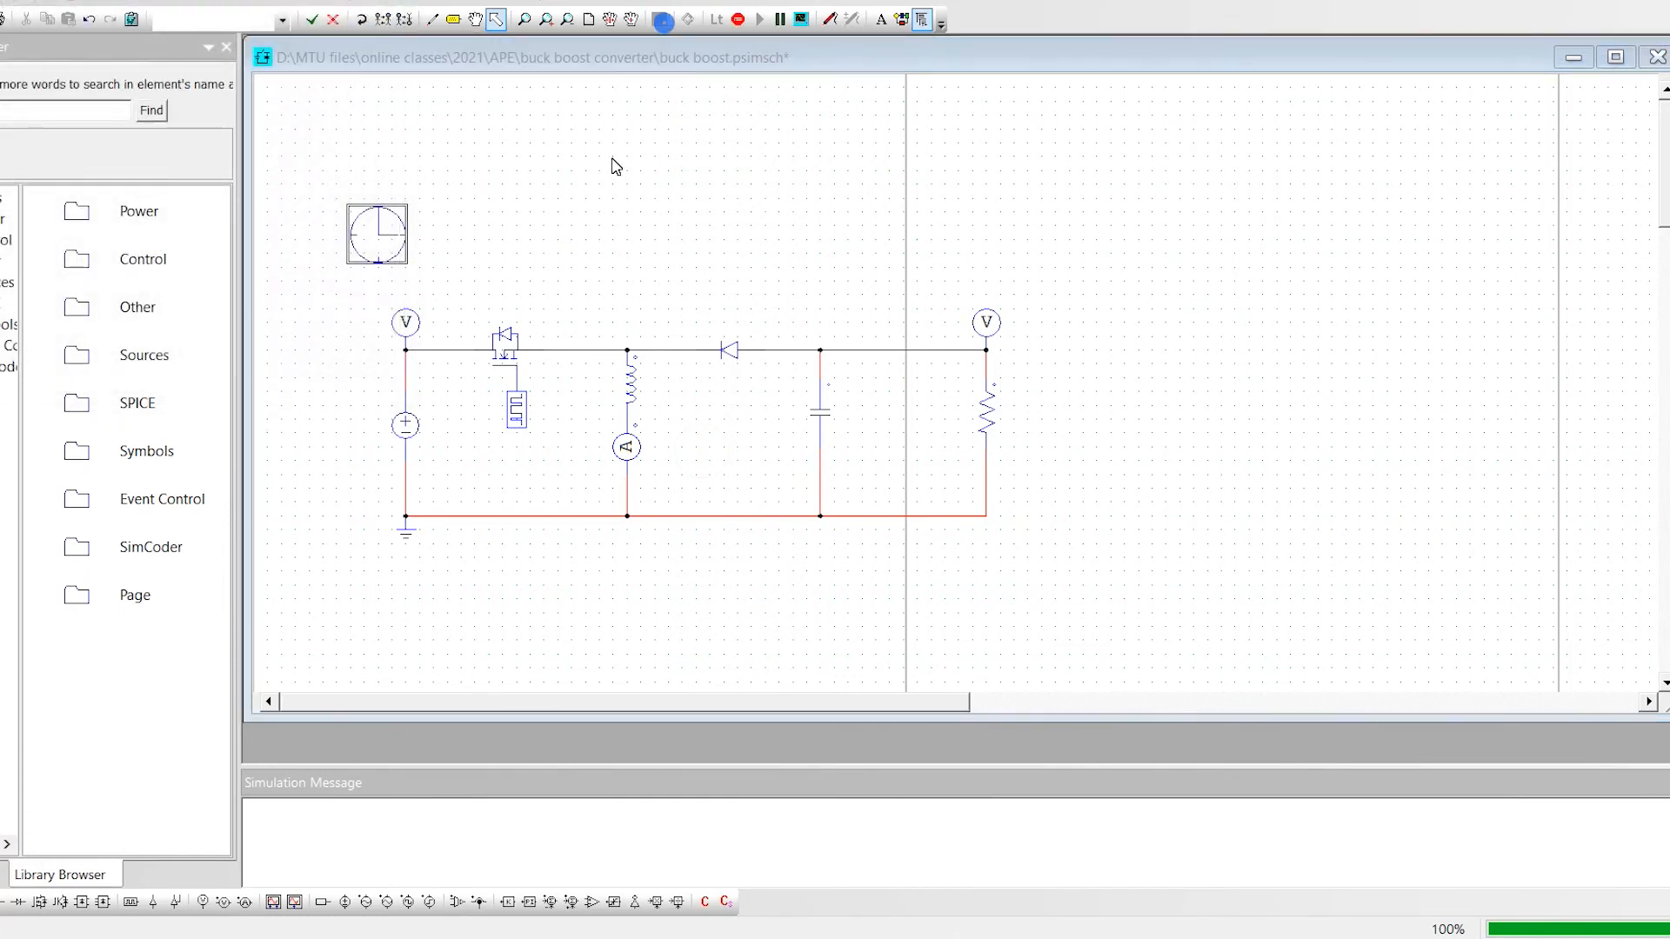
pyautogui.press('F8')
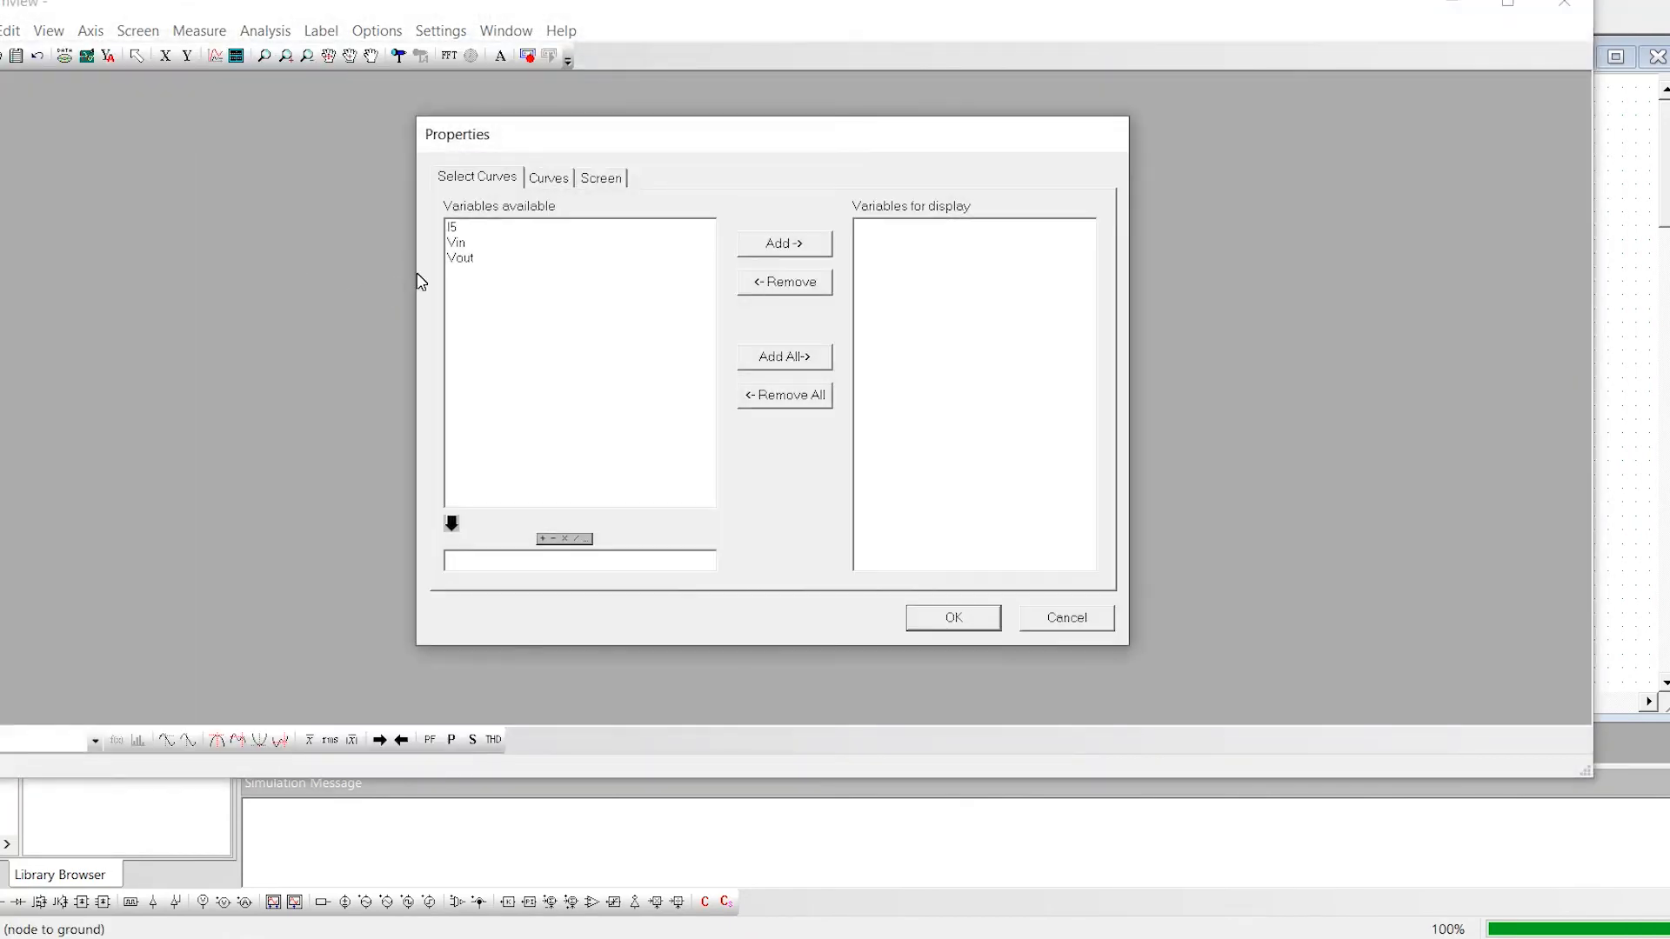
# - Plot the I5, Vin and Vout curves on one screen and maximize the plot window
pyautogui.click(457, 227)
pyautogui.keyDown('ctrl'); pyautogui.click(462, 257); pyautogui.keyUp('ctrl')
pyautogui.keyDown('ctrl'); pyautogui.click(461, 244); pyautogui.keyUp('ctrl')
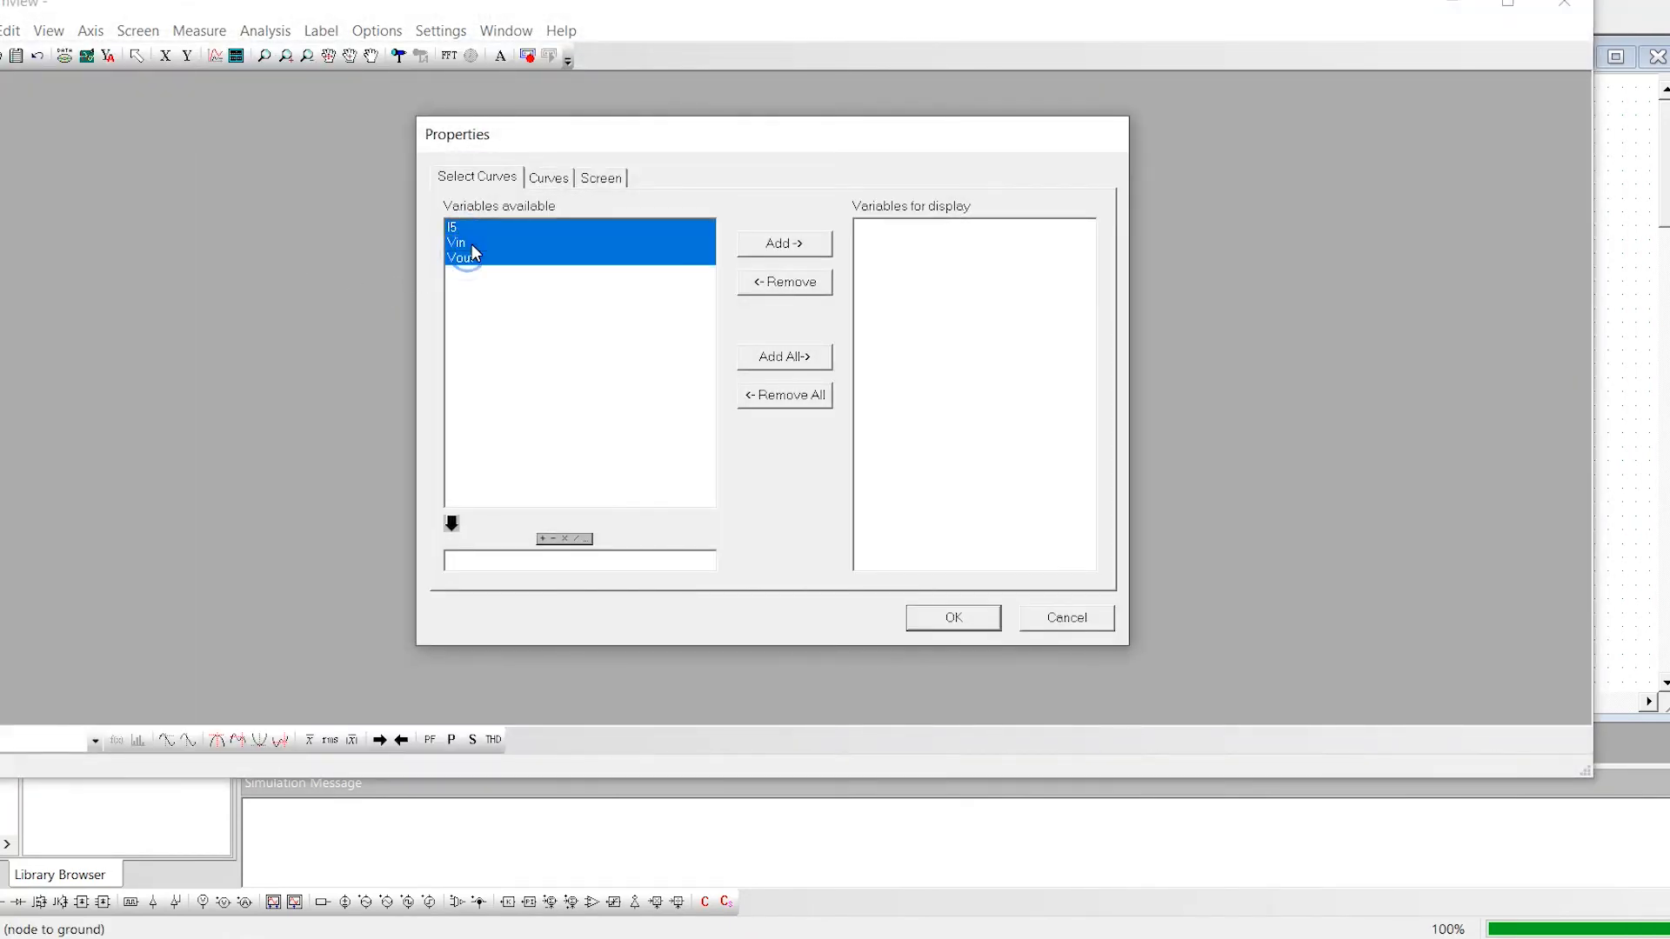
pyautogui.click(797, 243)
pyautogui.click(951, 618)
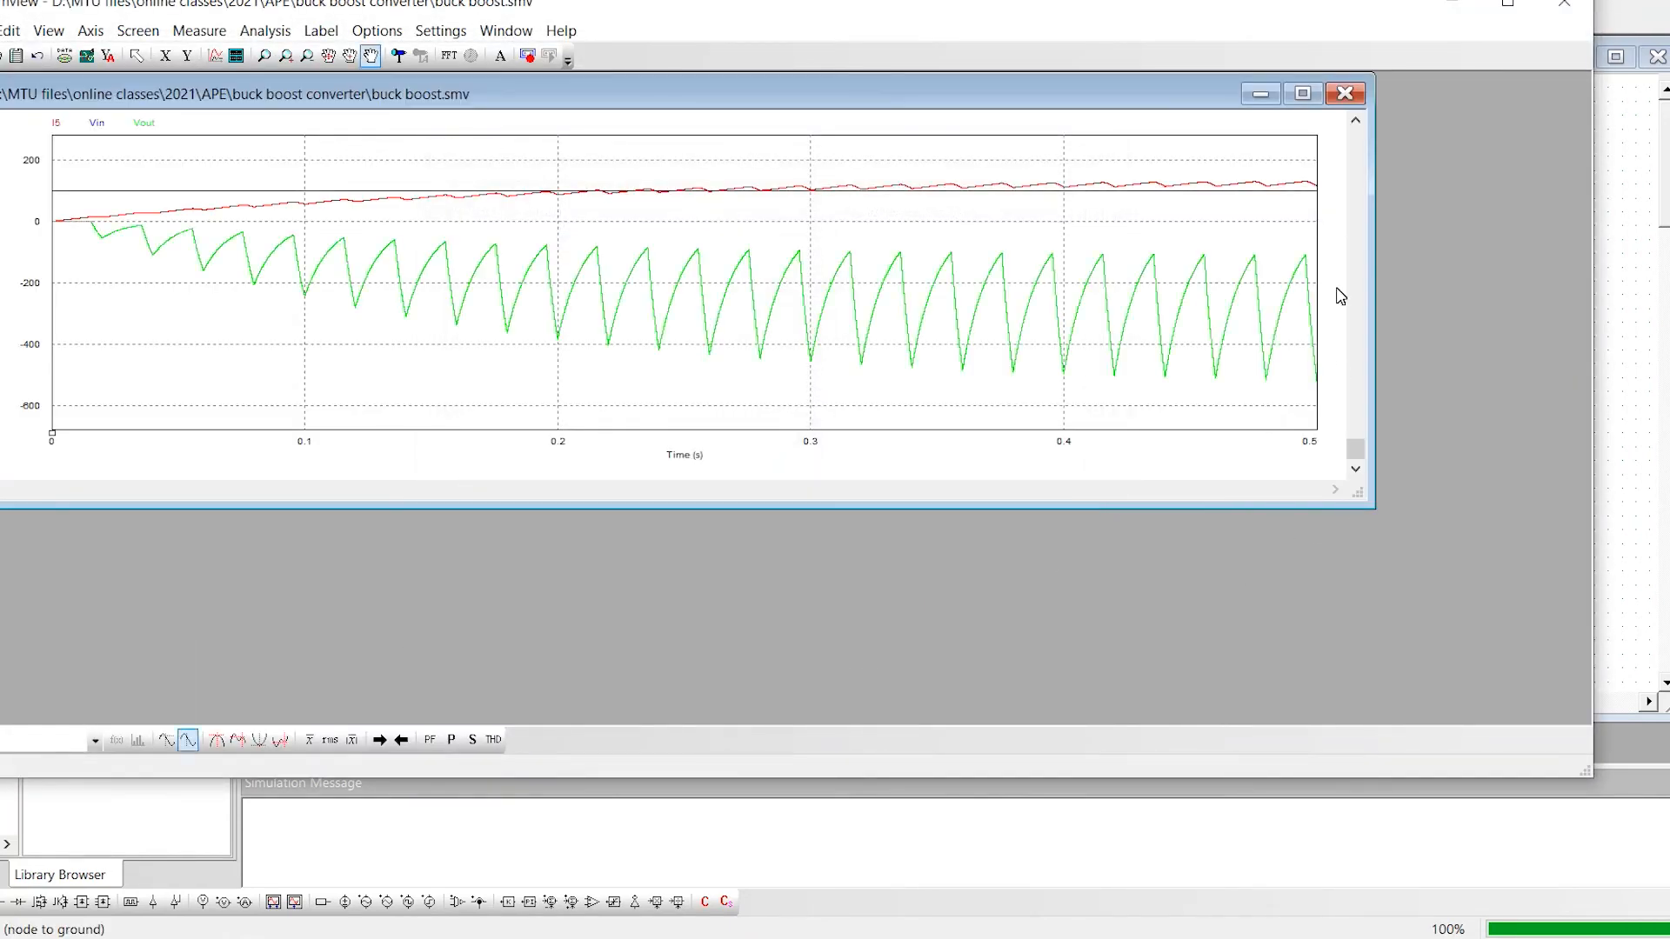
pyautogui.click(1302, 94)
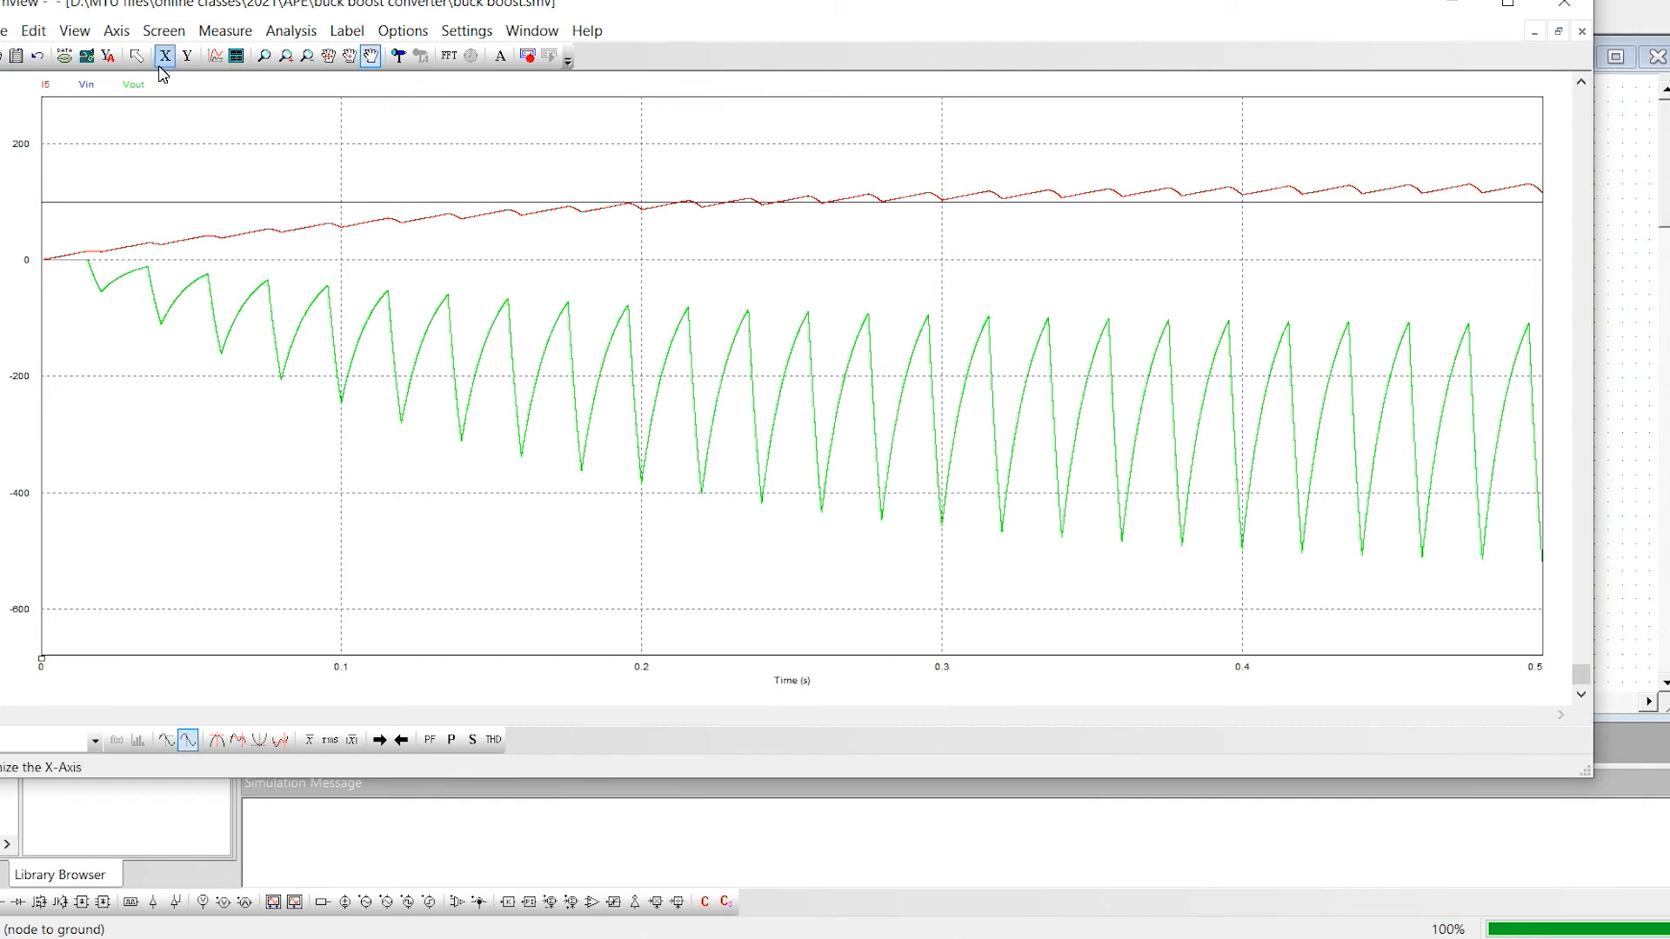
# - Compare the plotted I5, Vin and Vout waveforms with the circuit schematic and close the waveform viewer
pyautogui.click(135, 56)
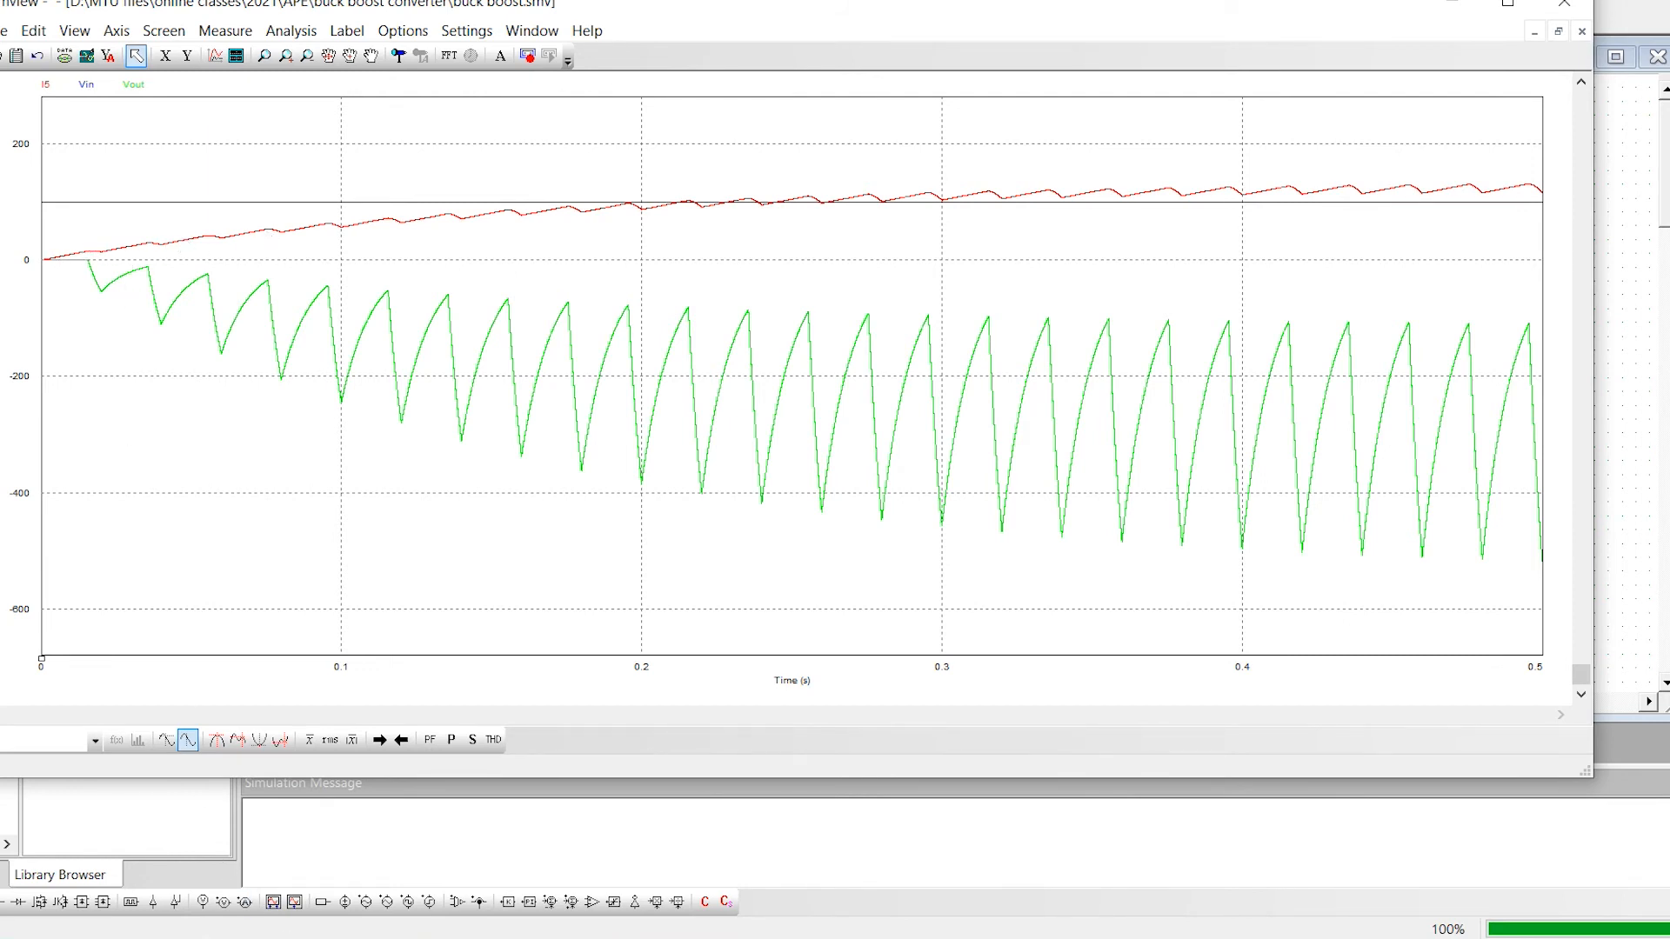
pyautogui.hotkey('alt', 'Tab')
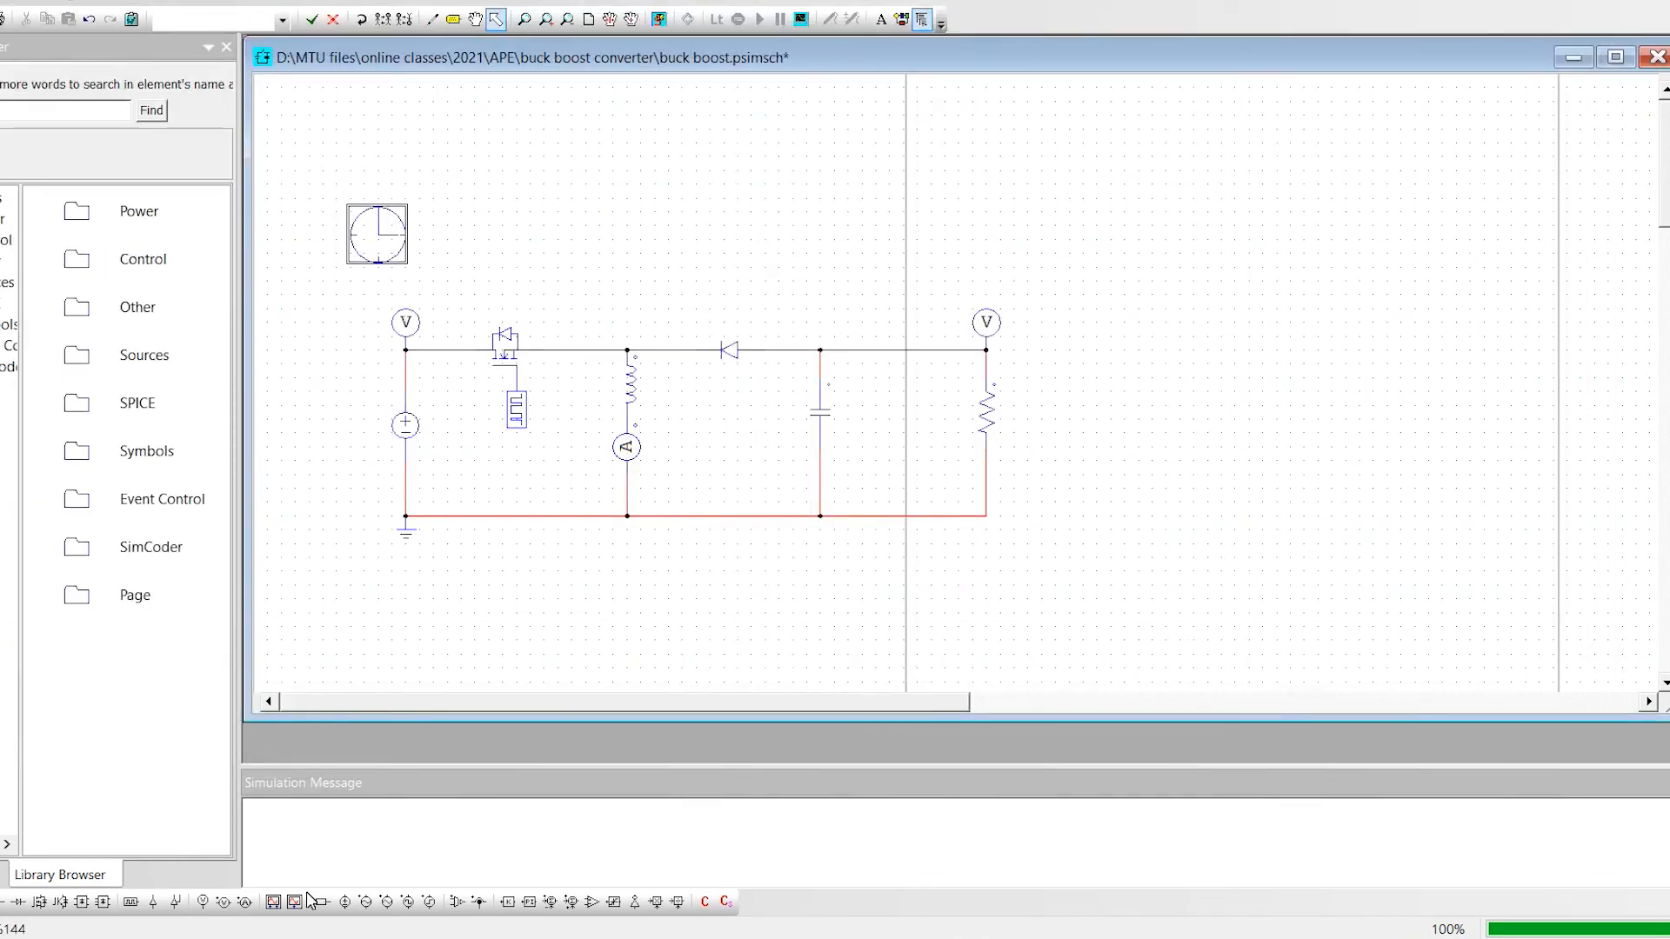
pyautogui.hotkey('alt', 'Tab')
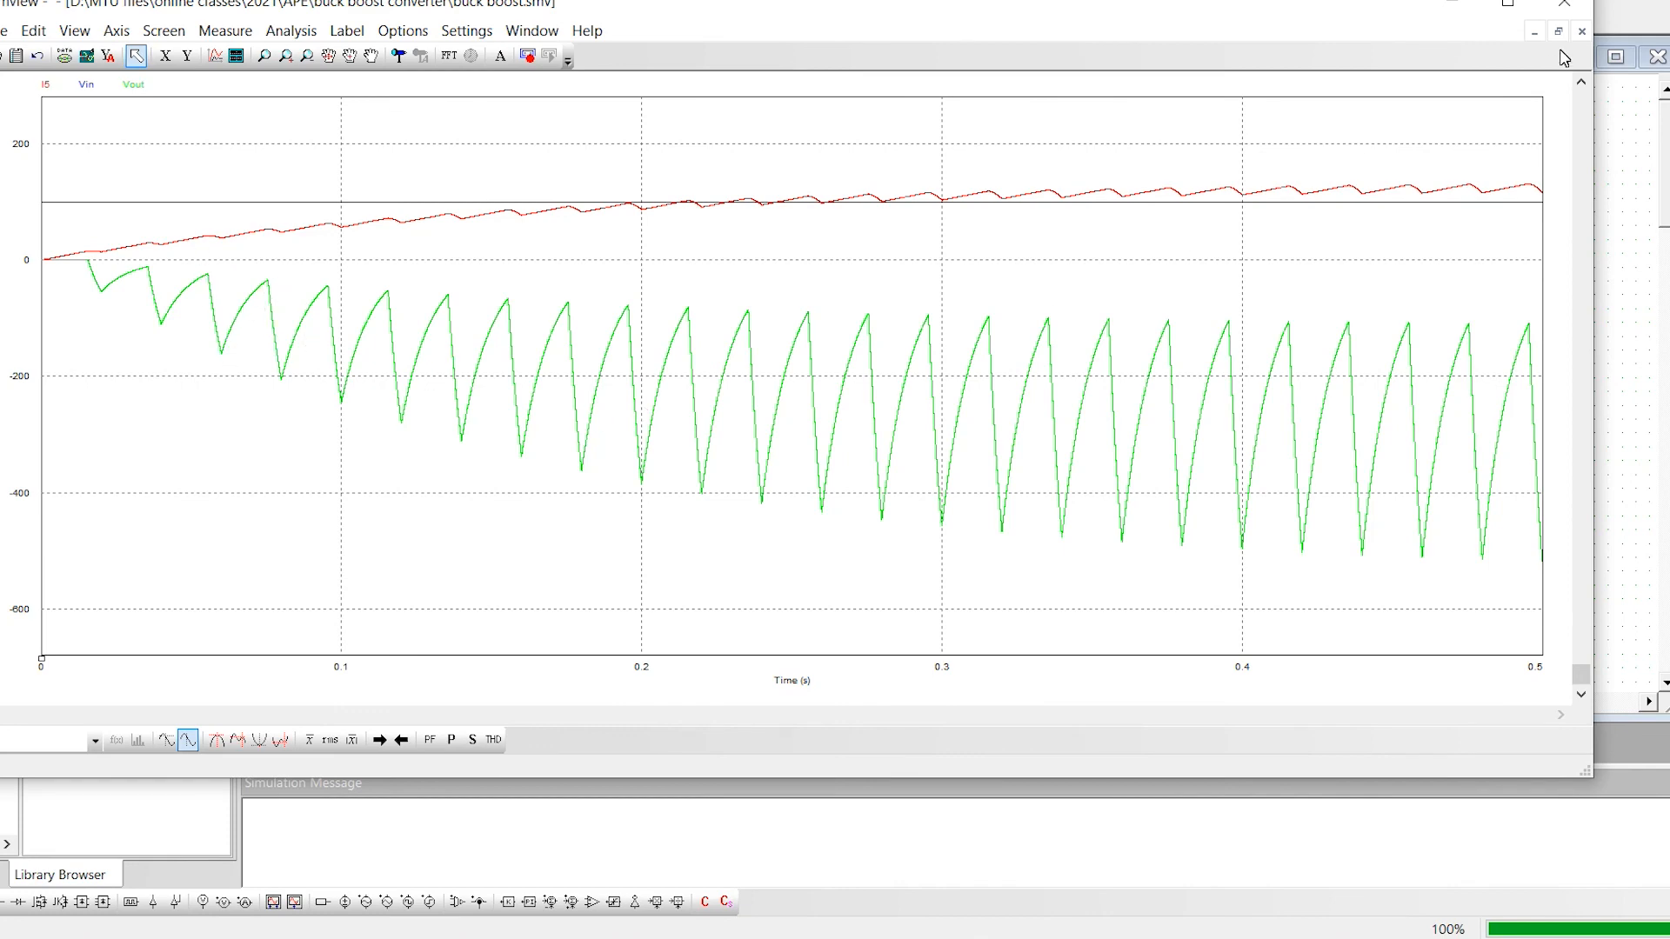
pyautogui.click(1577, 9)
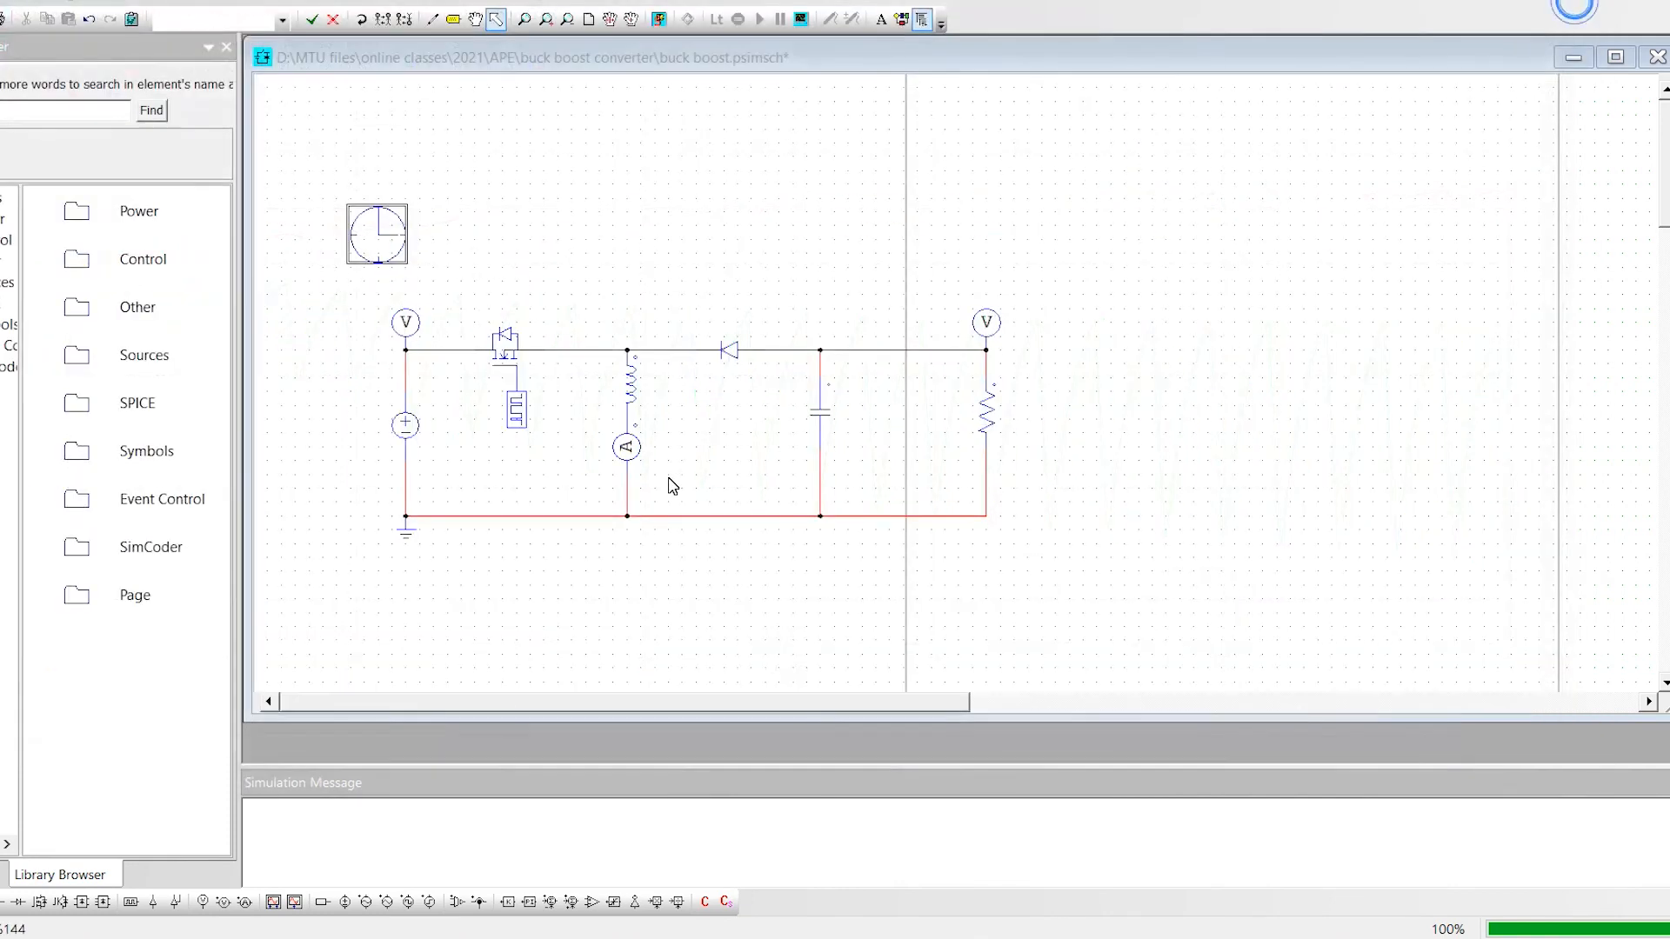